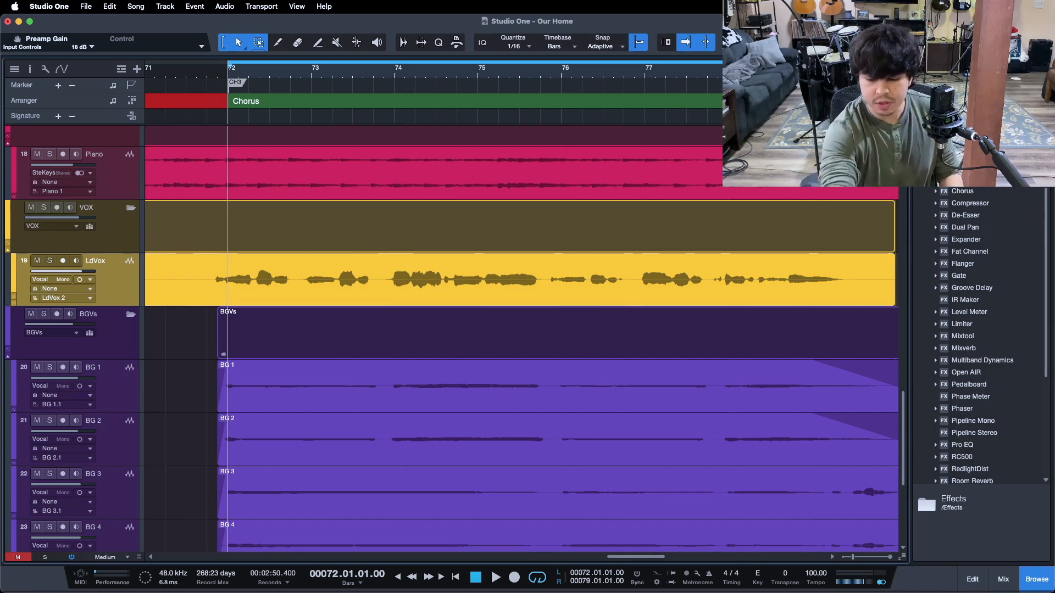
- Play back the chorus and display the LdVox channel's inserts and sends in the mixer
key(space)
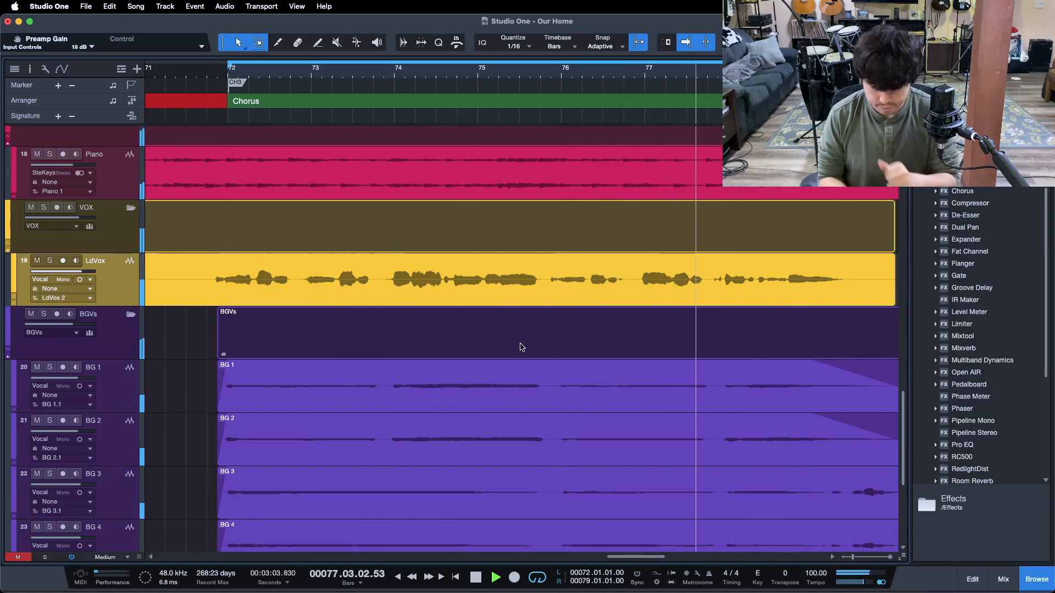
key(F3)
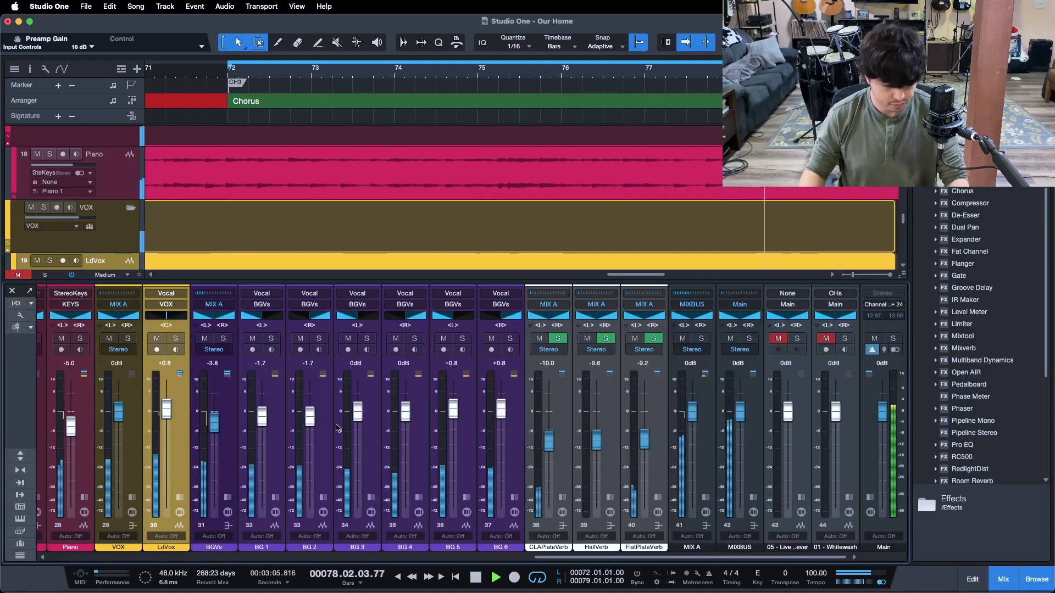
scroll(480, 548, left, 10)
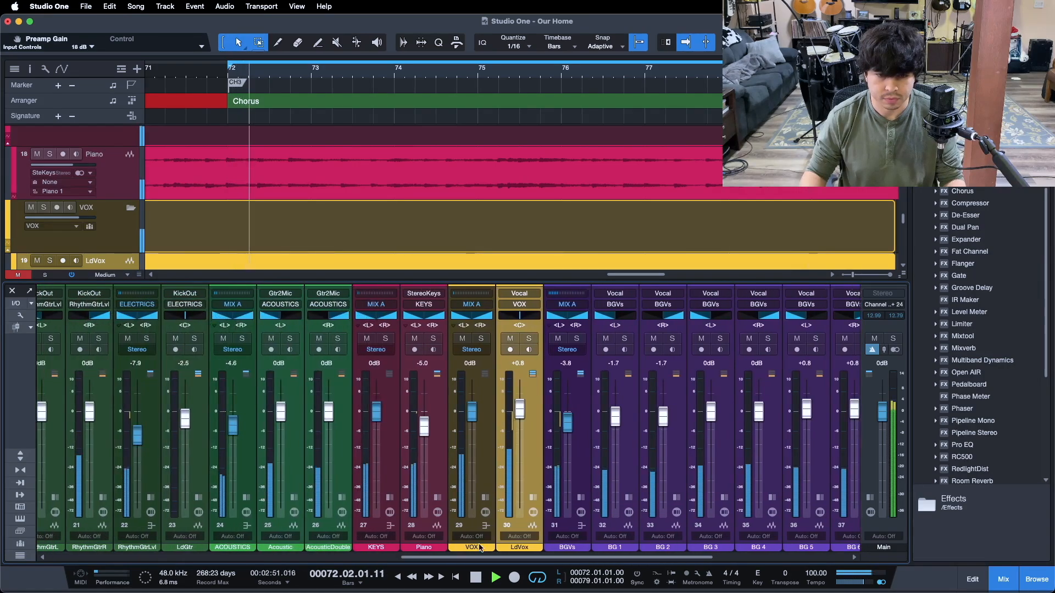
click(532, 497)
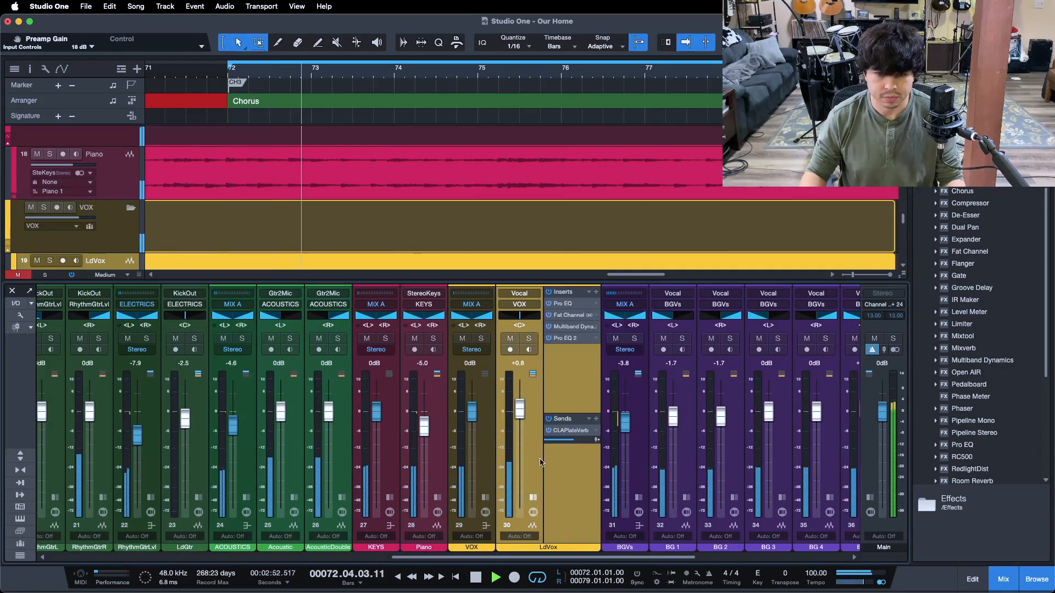
- Solo the LdVox channel and bypass its sends to audition the dry lead vocal, and stop playback
click(529, 339)
scroll(631, 197, down, 2)
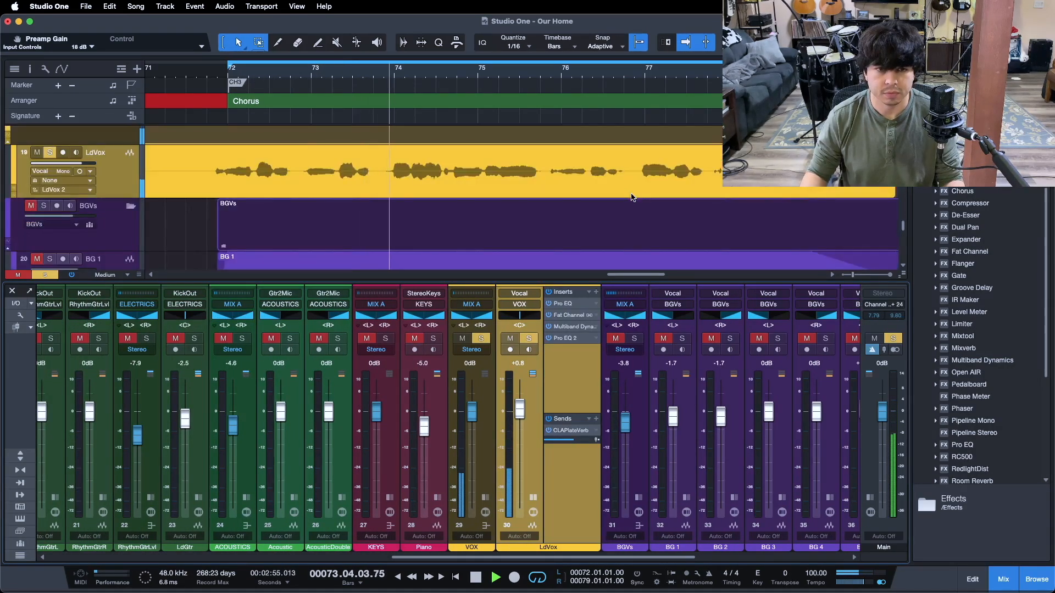
click(548, 419)
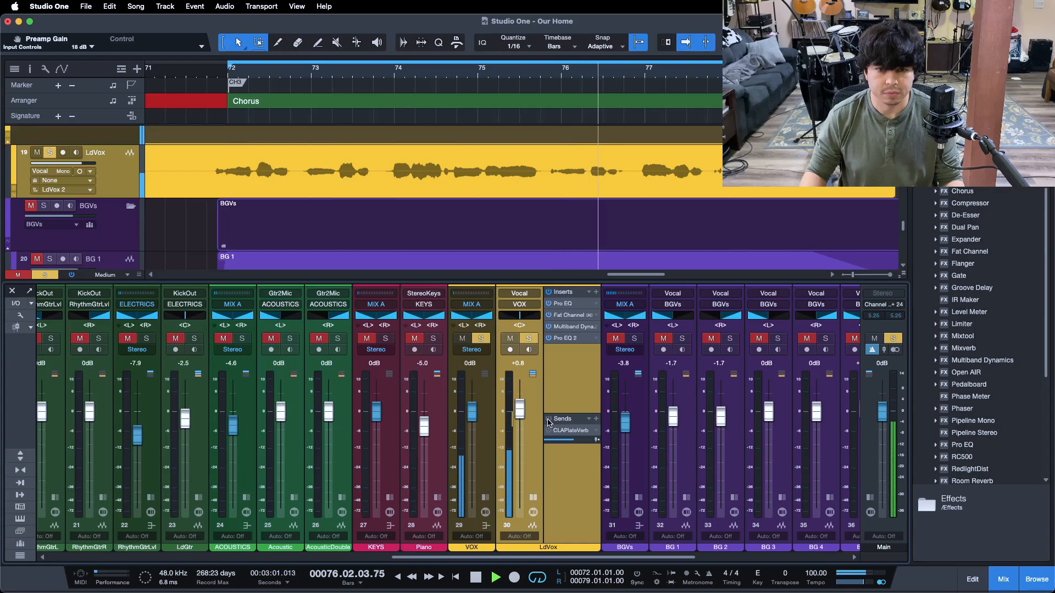
drag(530, 558, 544, 559)
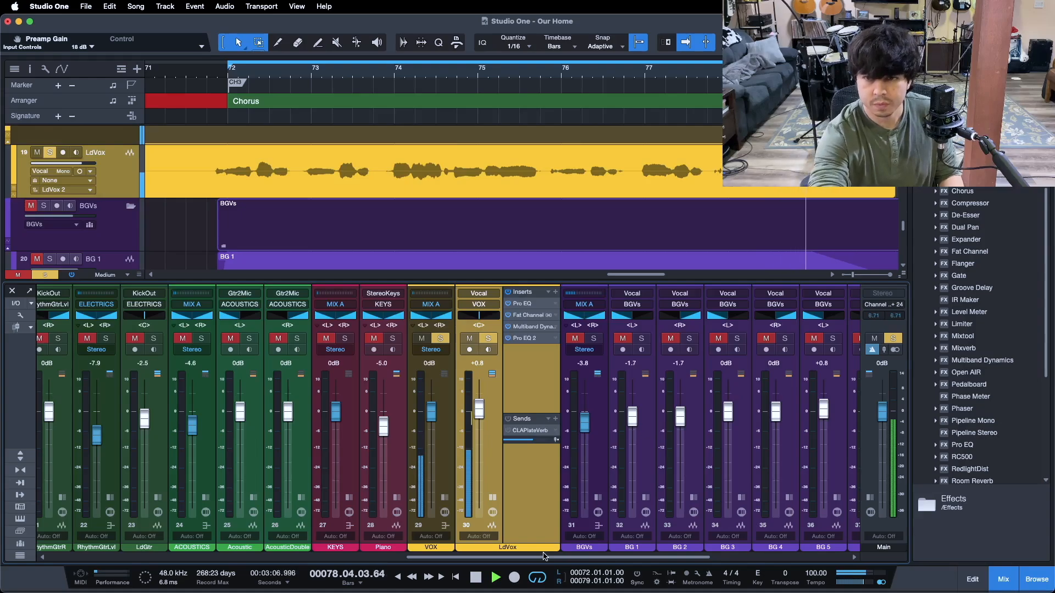
key(space)
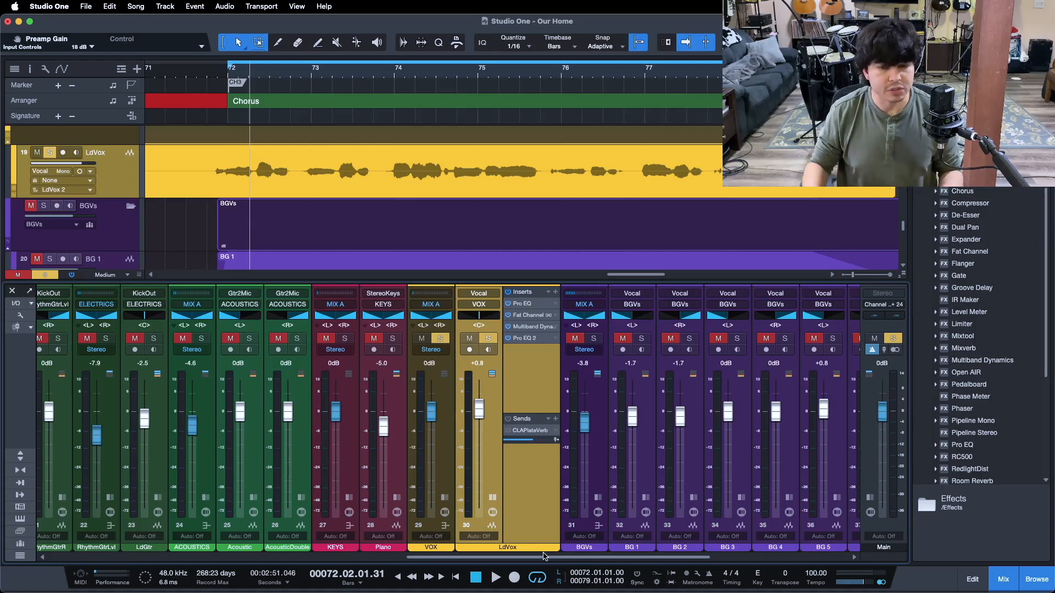
- Collapse the LdVox channel and add a new bus channel just before the CLAPlateVerb channel
click(492, 496)
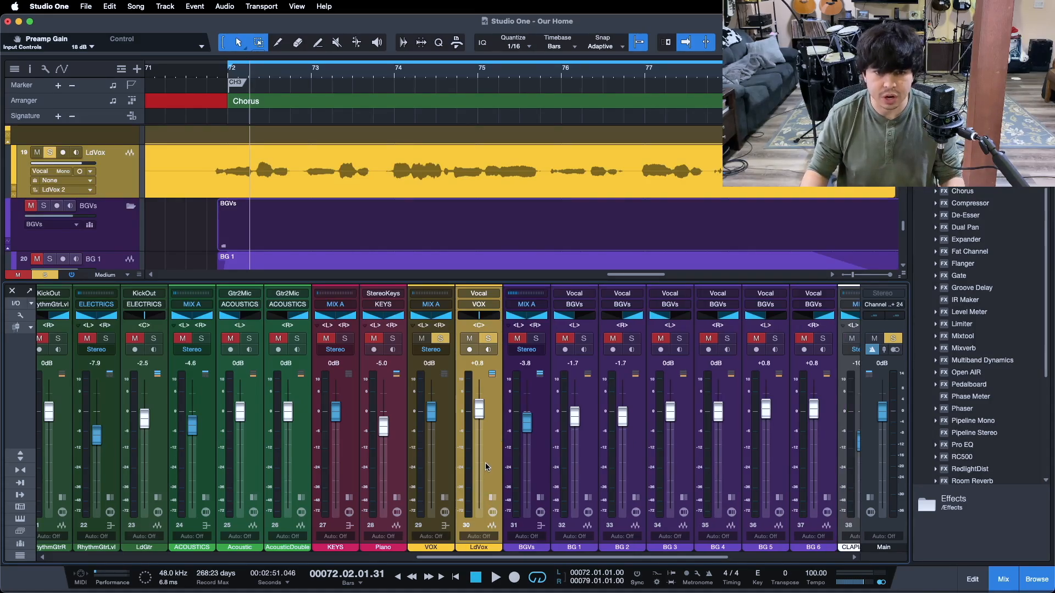
drag(467, 556, 546, 552)
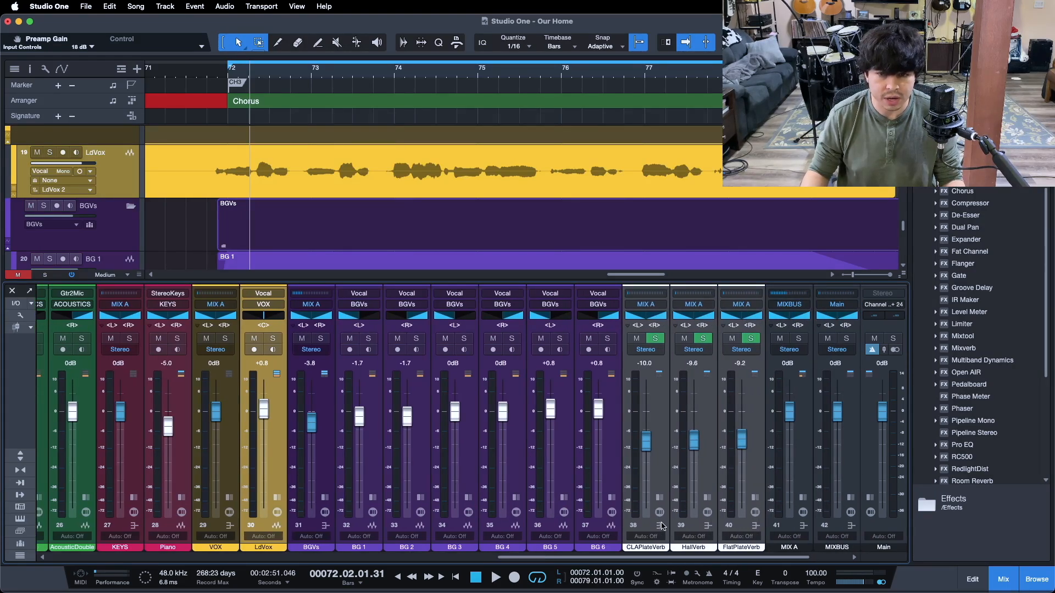
right_click(660, 459)
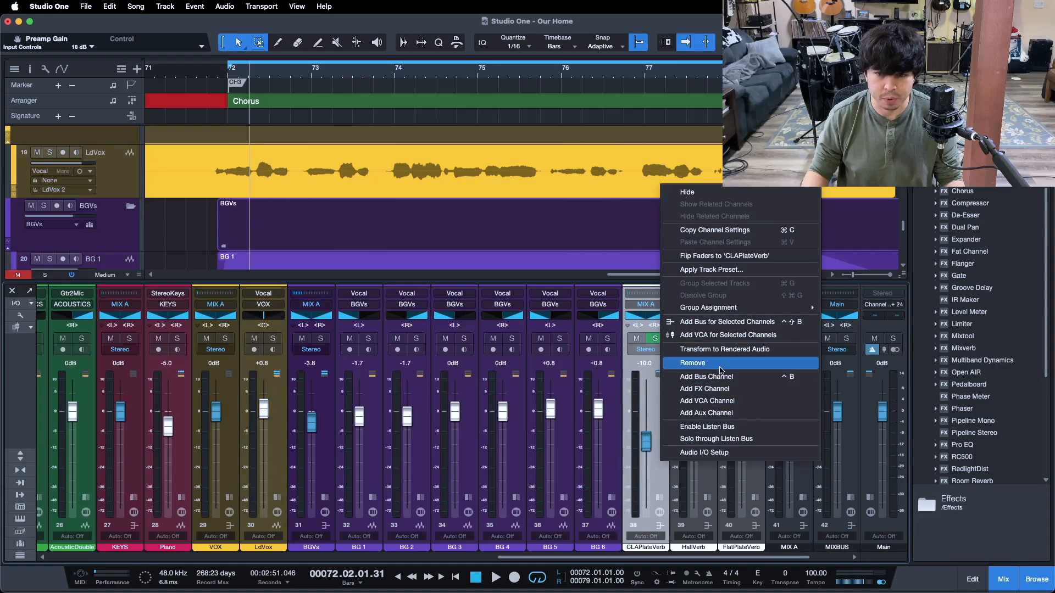
click(689, 372)
drag(696, 460, 635, 459)
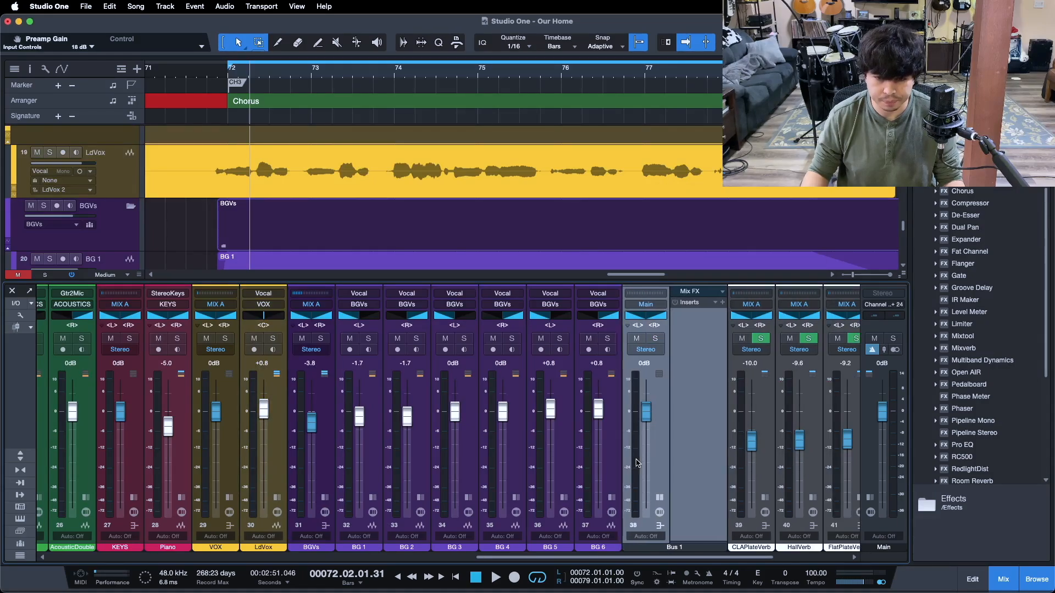
- Rename the new bus channel VoxThick3 and colour it white
double_click(669, 548)
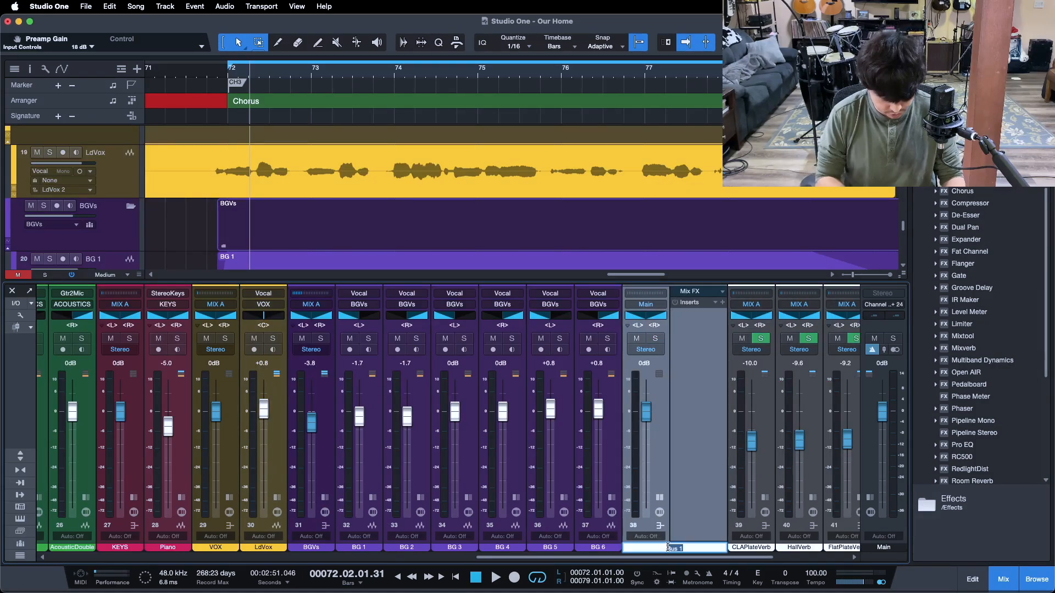
text(VoxThick)
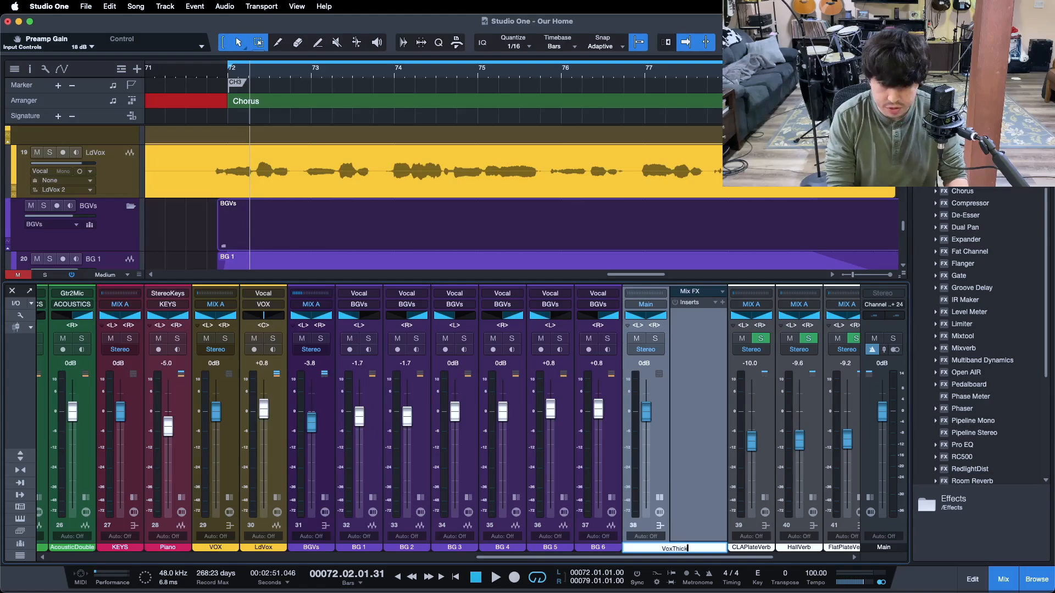
text(e)
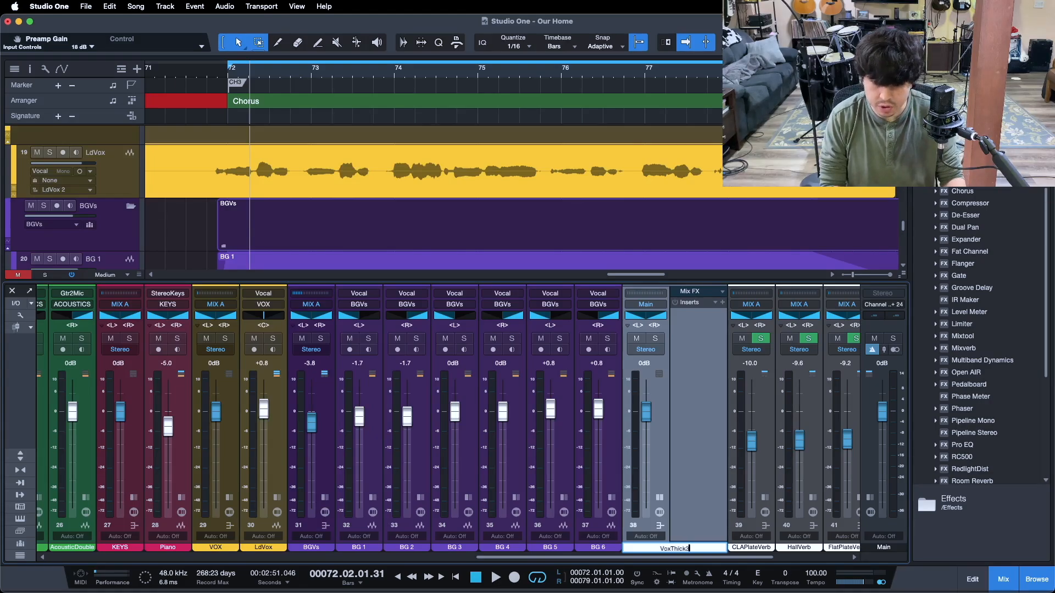
key(Return)
click(669, 550)
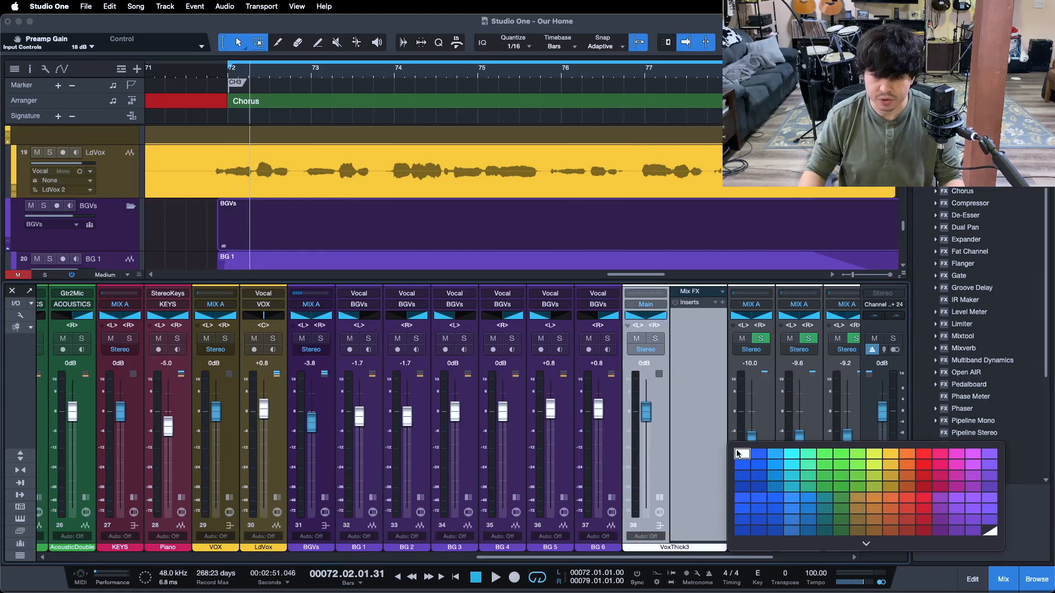
click(697, 413)
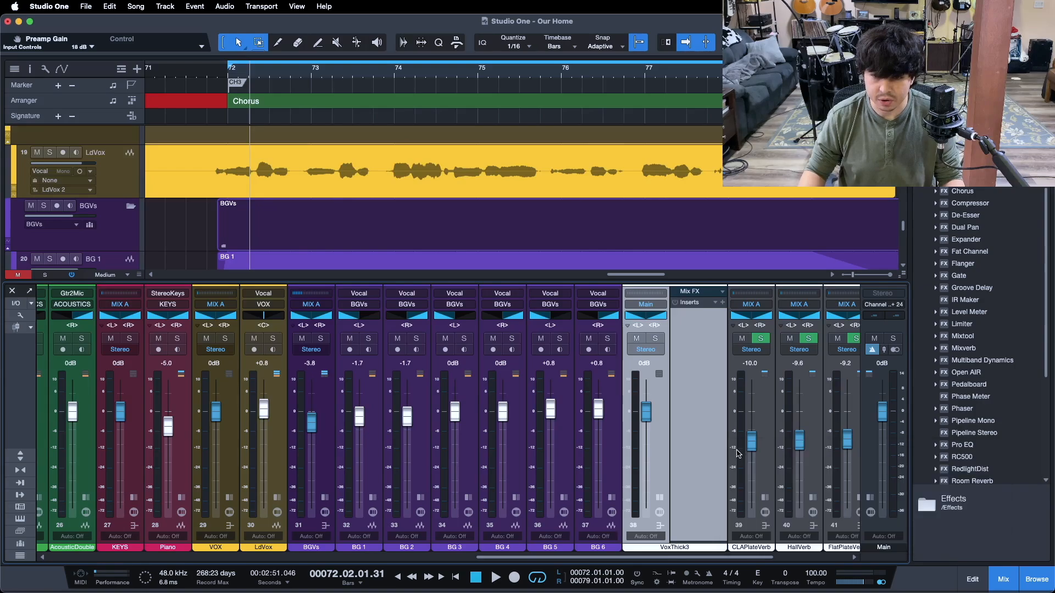
- Route the VoxThick3 bus output to MIX A and make the bus solo-safe
click(643, 304)
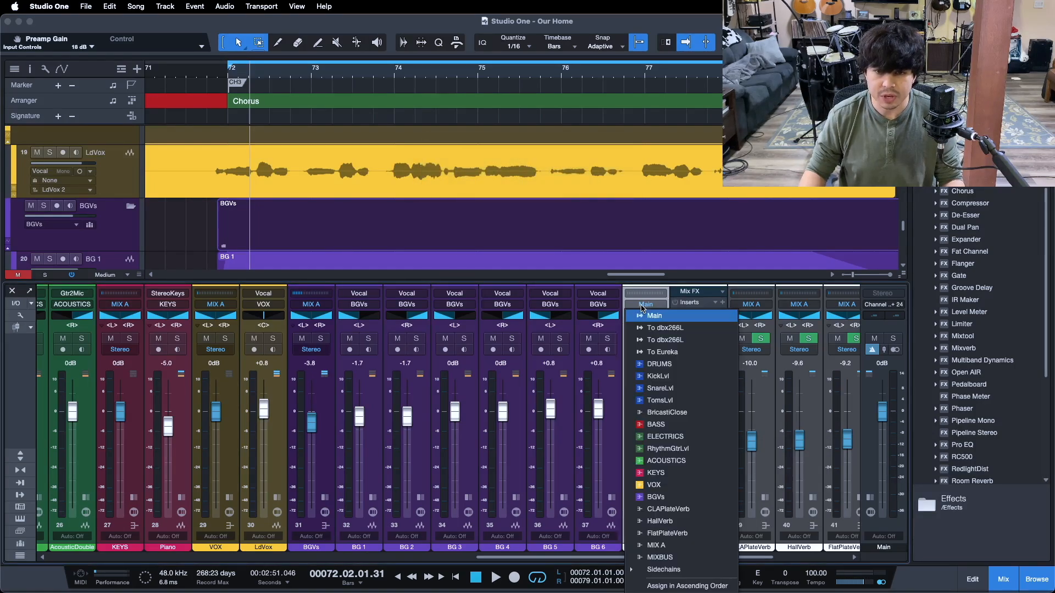
click(659, 545)
click(654, 339)
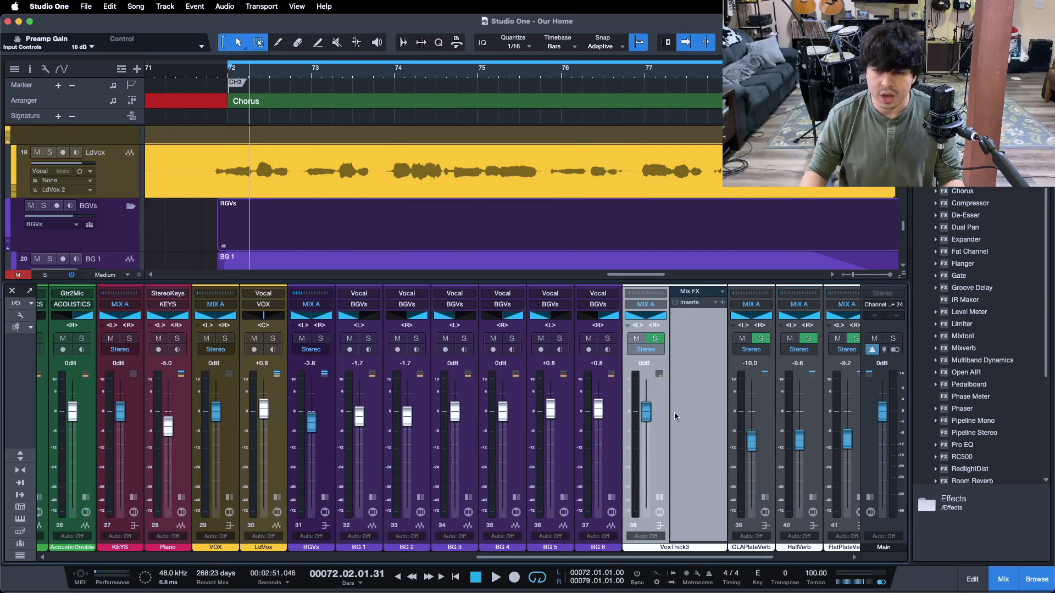
- Insert Apple's AUPitch effect on the VoxThick3 bus
scroll(982, 362, up, 5)
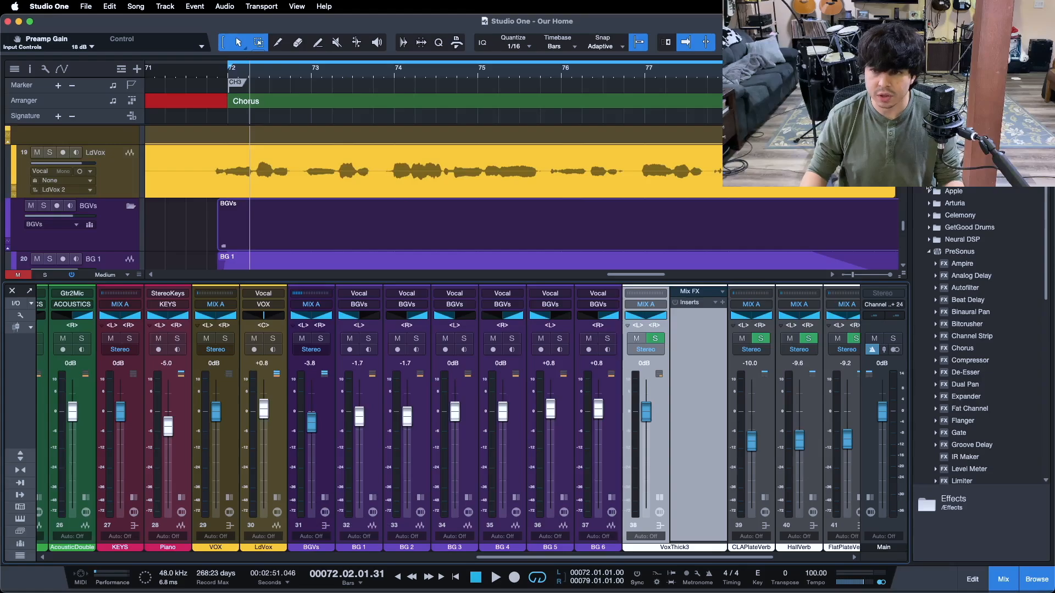
click(929, 191)
scroll(966, 332, down, 2)
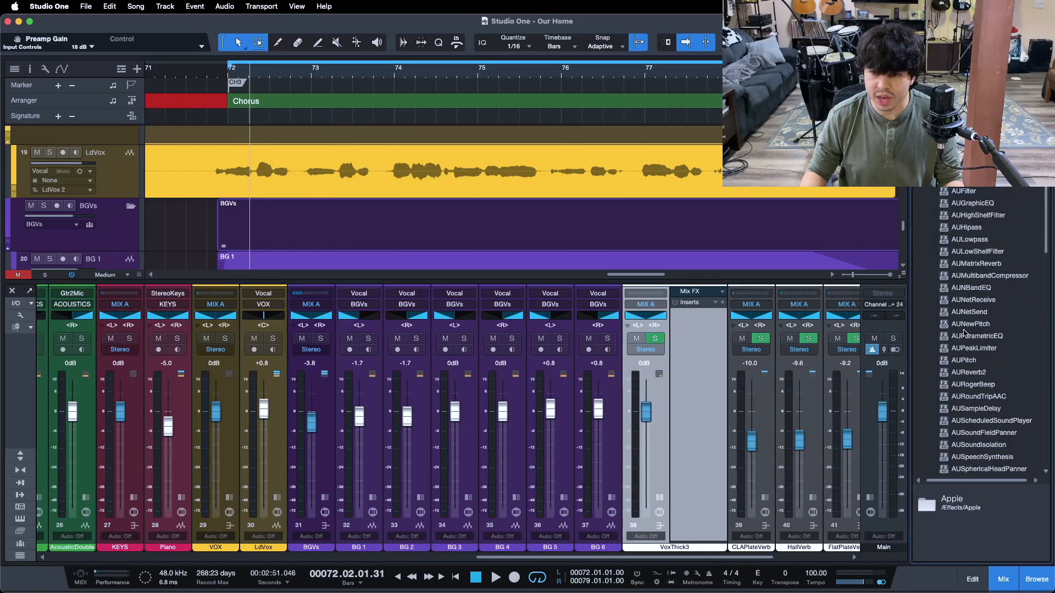
scroll(966, 332, down, 3)
drag(963, 227, 700, 330)
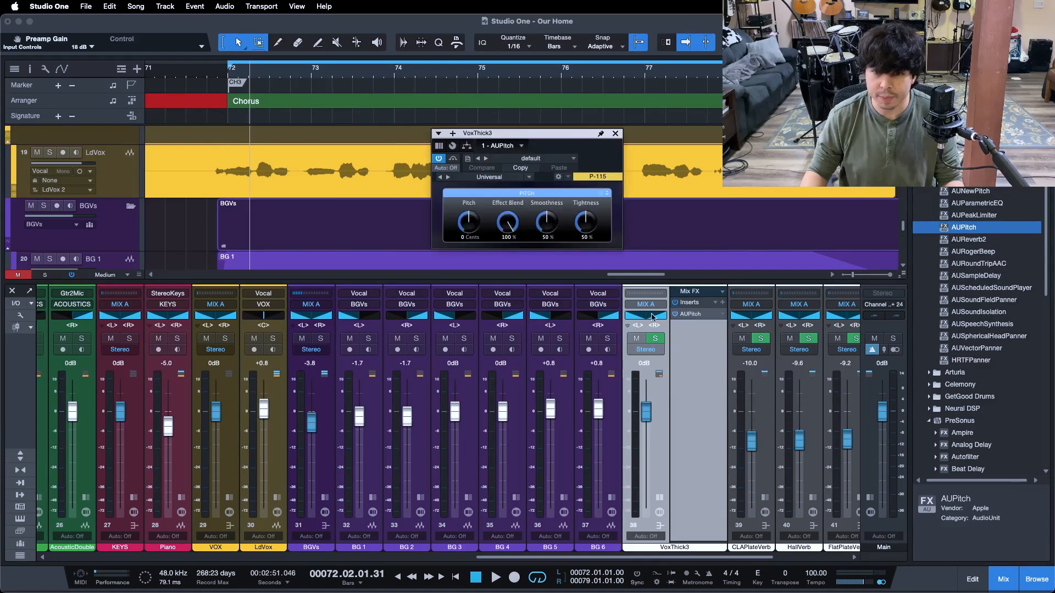
- Add a two-way Channel Split splitter to the VoxThick3 effects chain, with a separate AUPitch on each branch
click(467, 148)
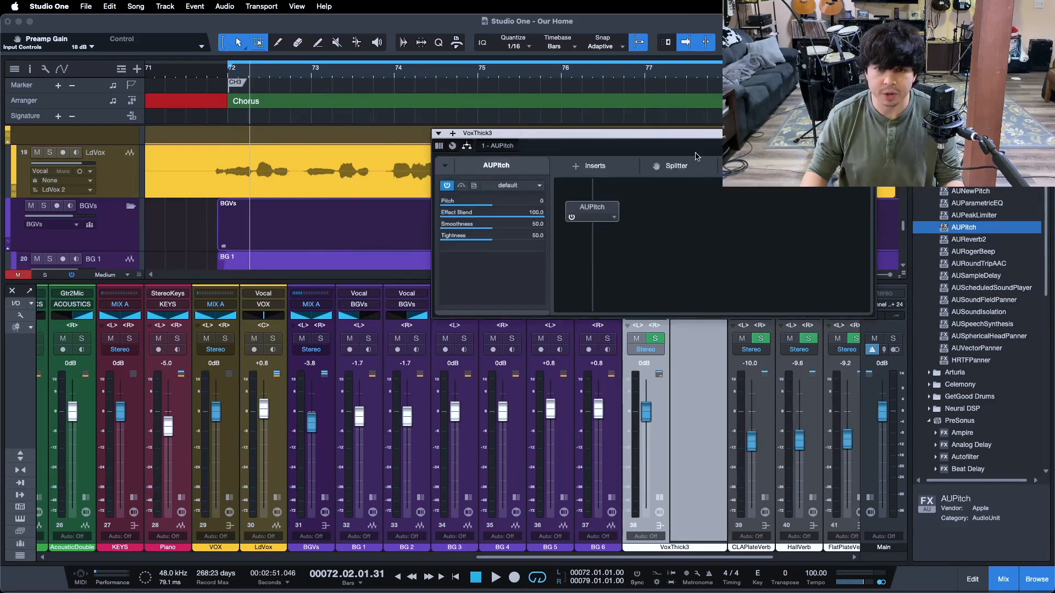
click(608, 189)
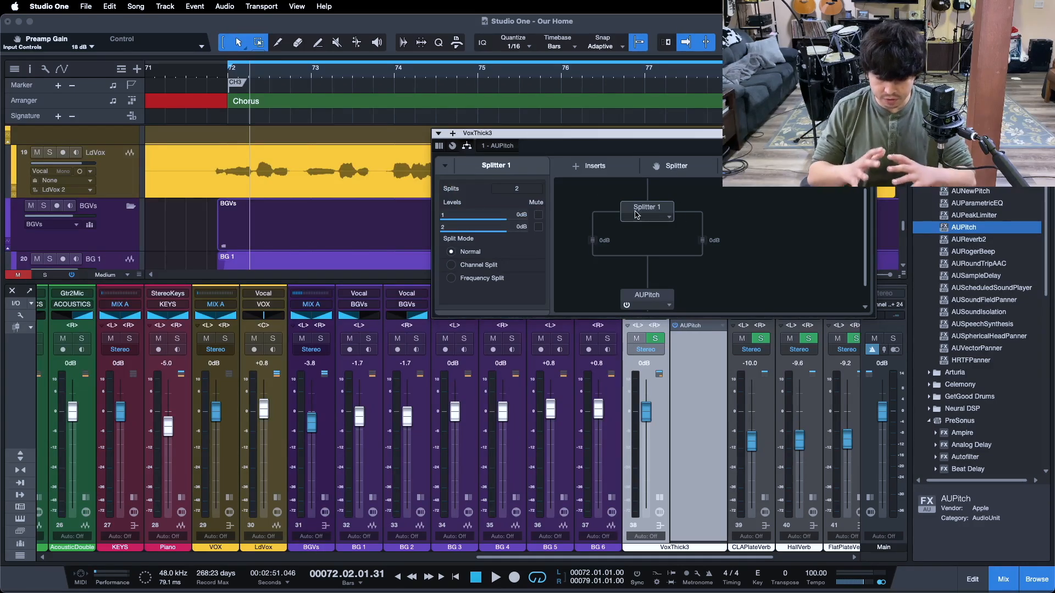
click(483, 269)
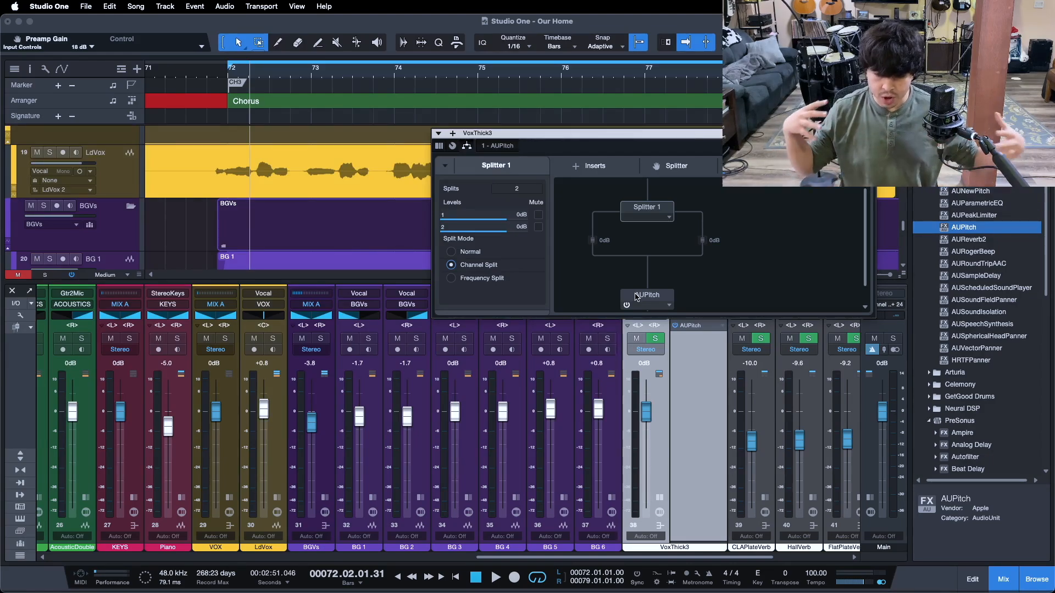
drag(636, 297, 697, 254)
- Review the splitter and both AUPitch nodes, and open the first AUPitch's controls
click(596, 253)
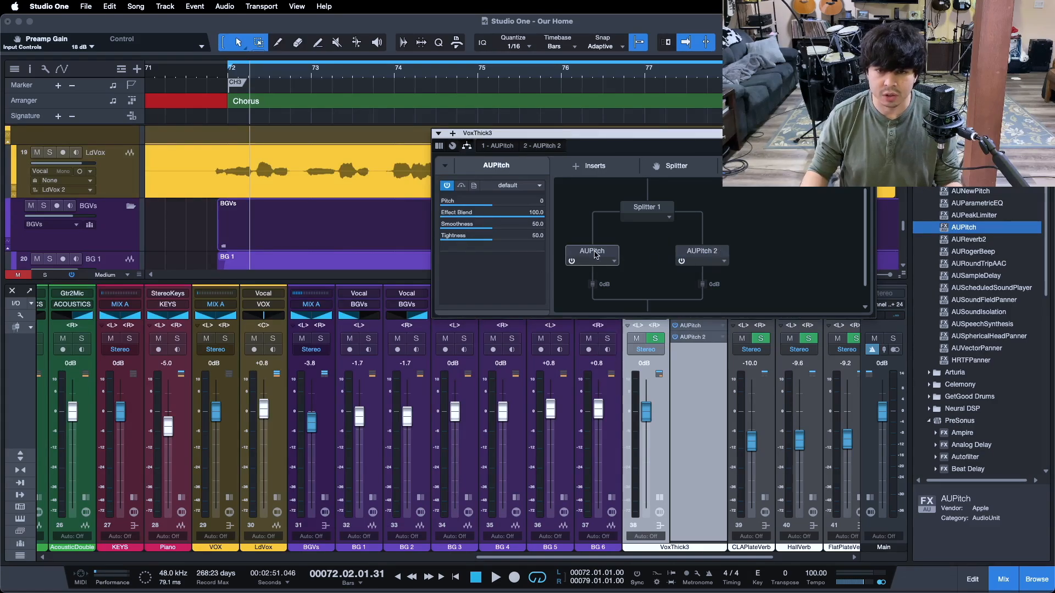
click(634, 207)
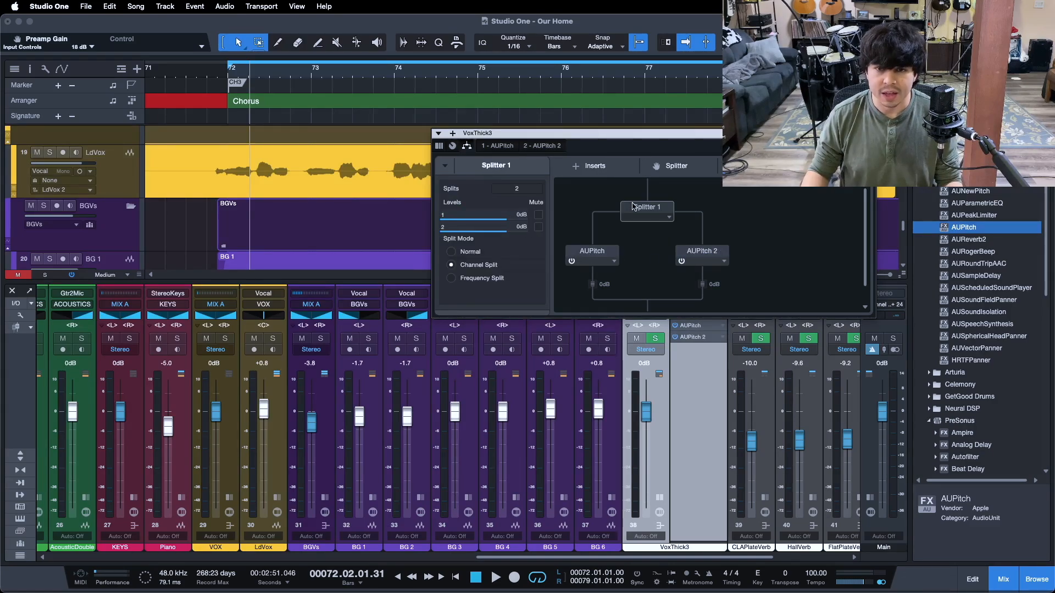
click(700, 257)
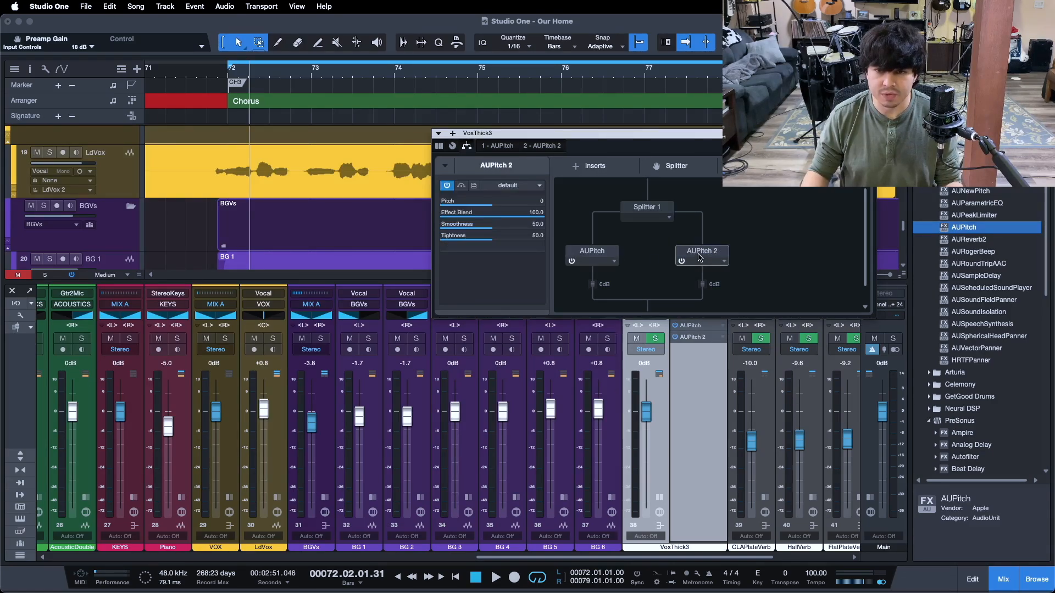
double_click(593, 256)
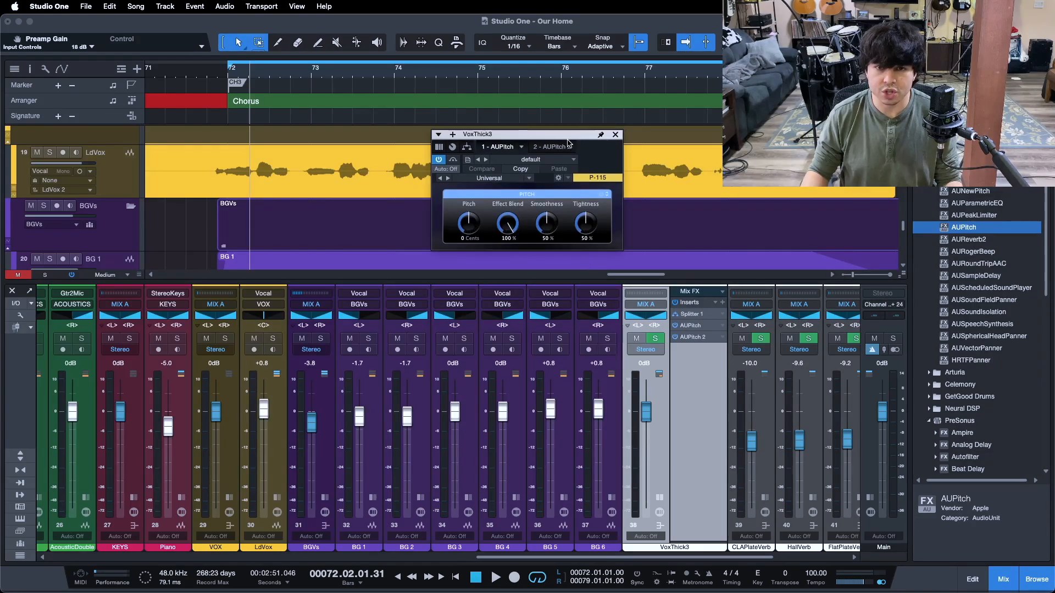
drag(567, 136, 605, 178)
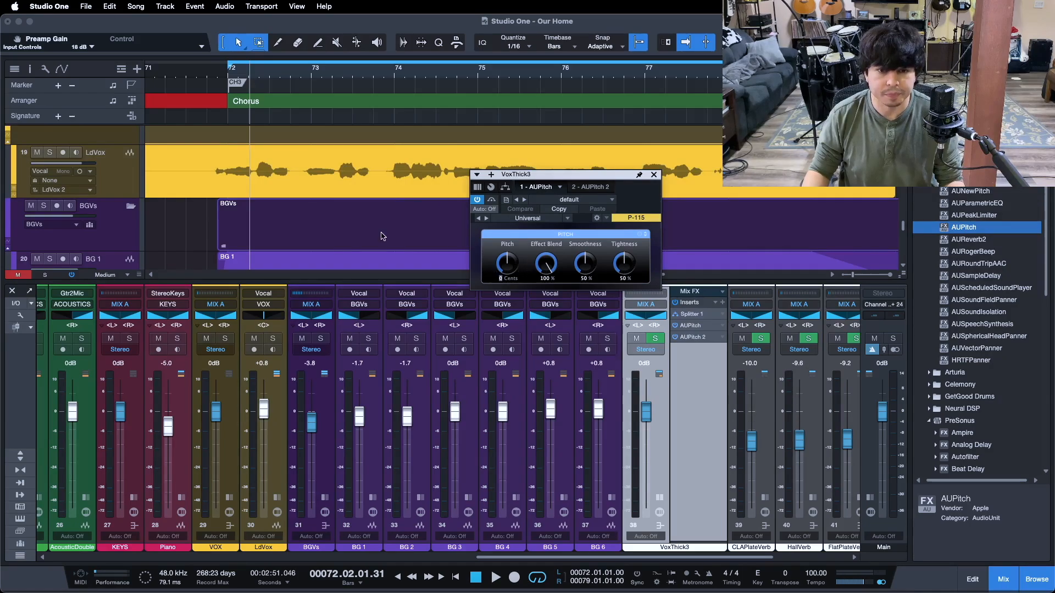
- Try to set the first AUPitch's pitch to -3 cents
click(506, 263)
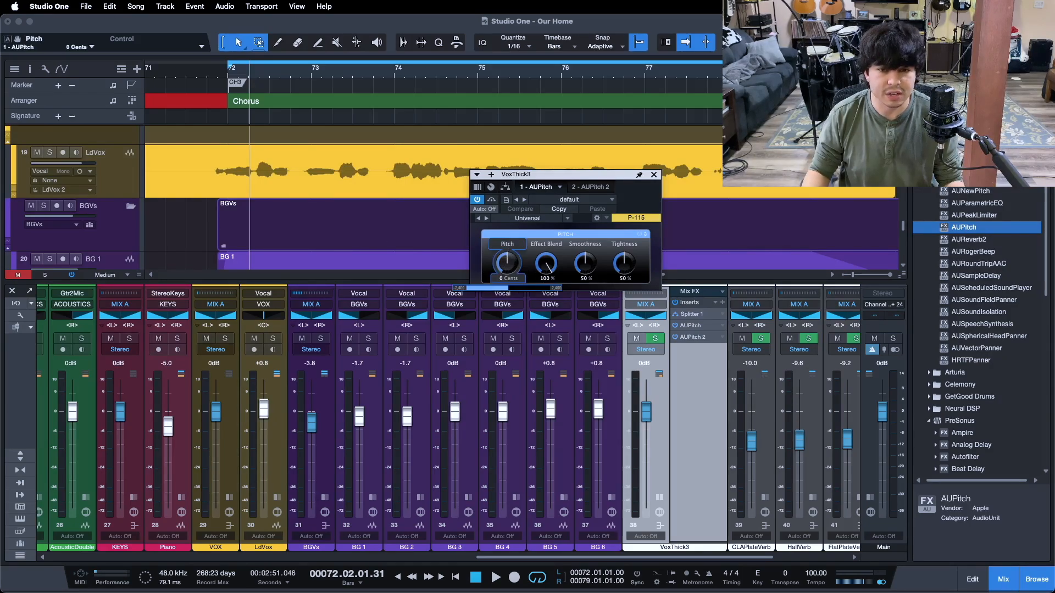
double_click(71, 47)
text(-)
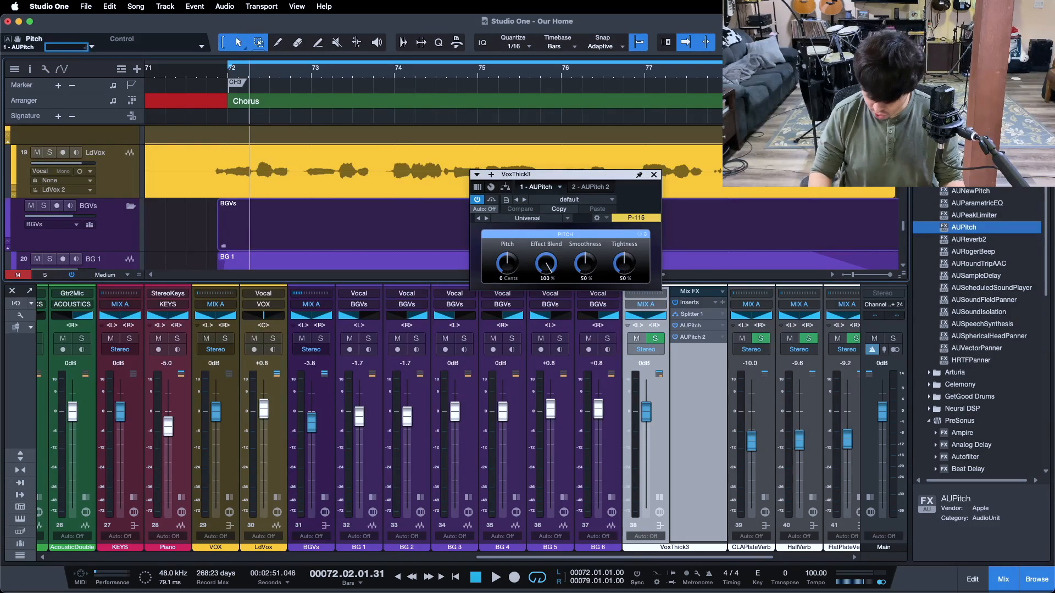
text(3)
key(Return)
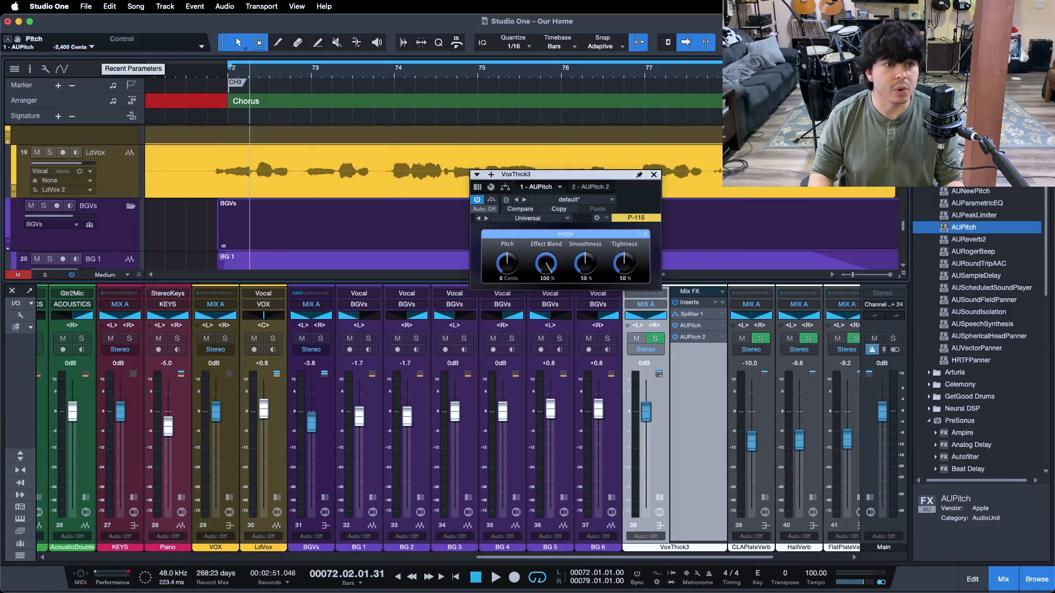
- Set the first AUPitch's pitch to -3 cents
click(507, 263)
drag(506, 262, 507, 263)
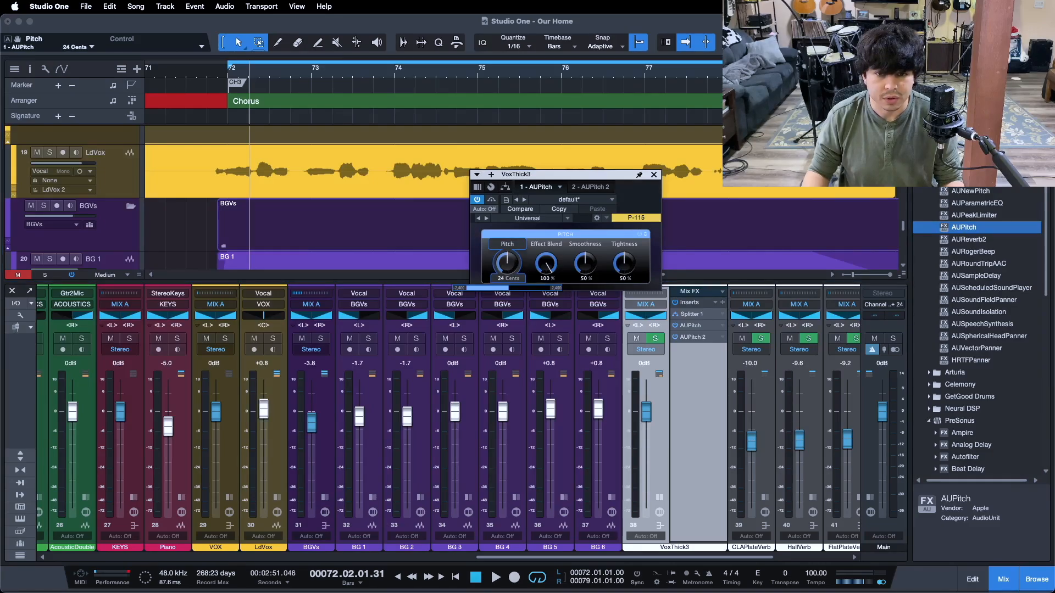
double_click(500, 278)
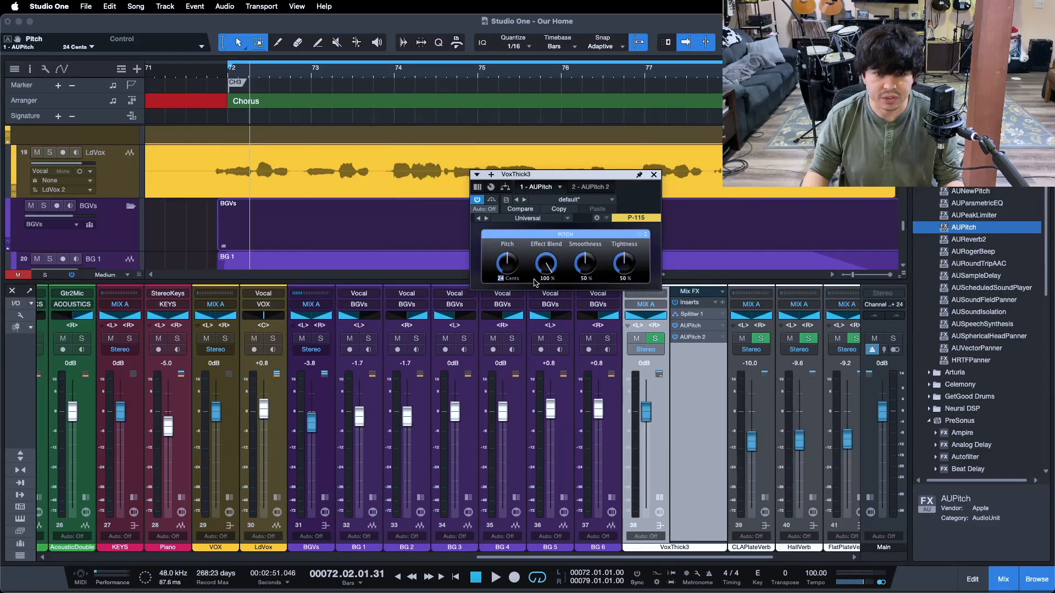
text(-3)
key(Return)
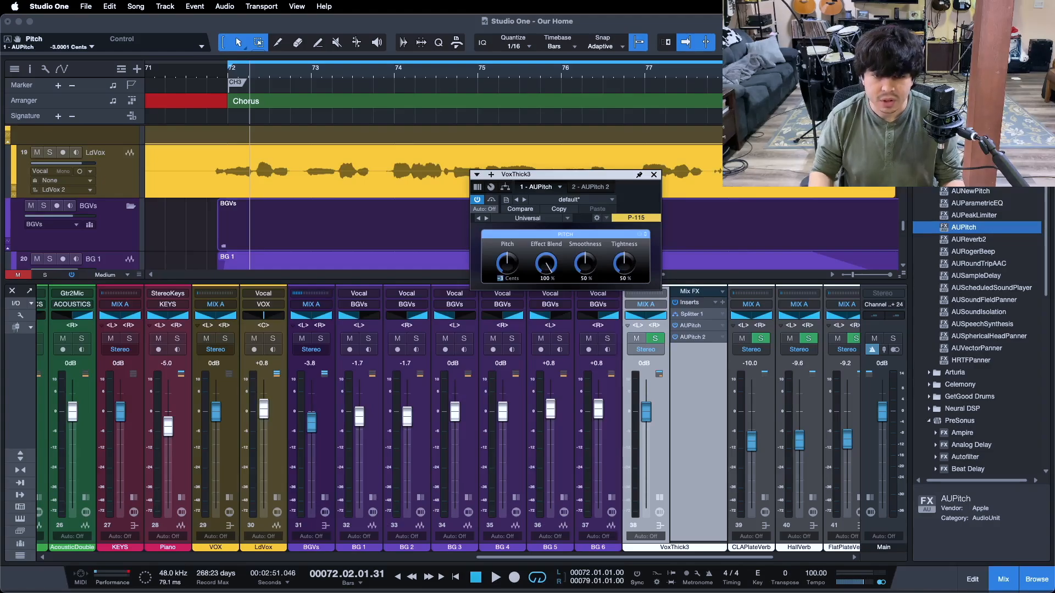
- Set the second AUPitch's pitch to 3 cents
click(506, 187)
double_click(744, 289)
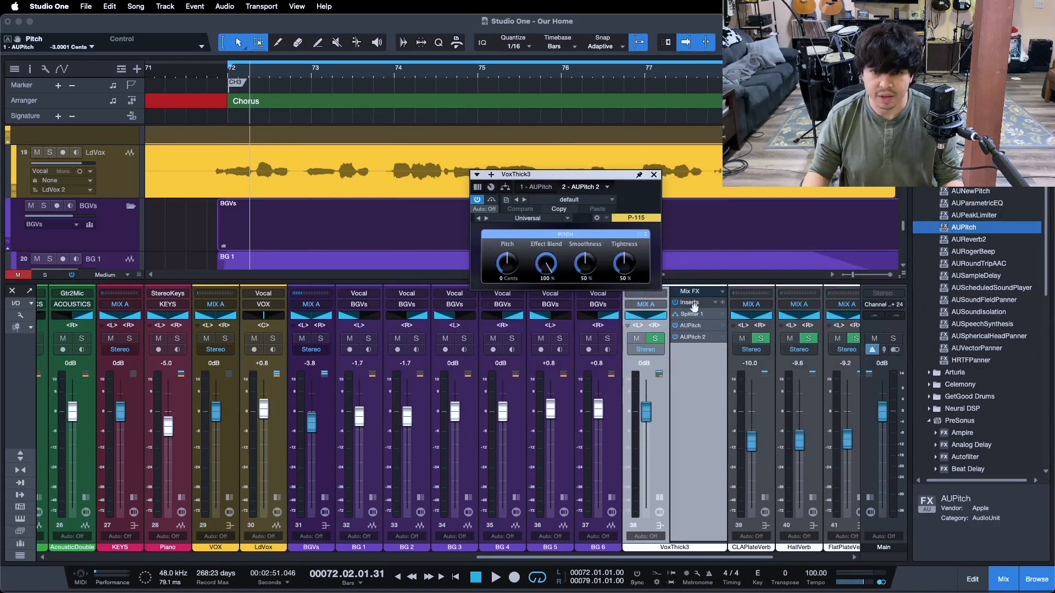
text(3)
key(Return)
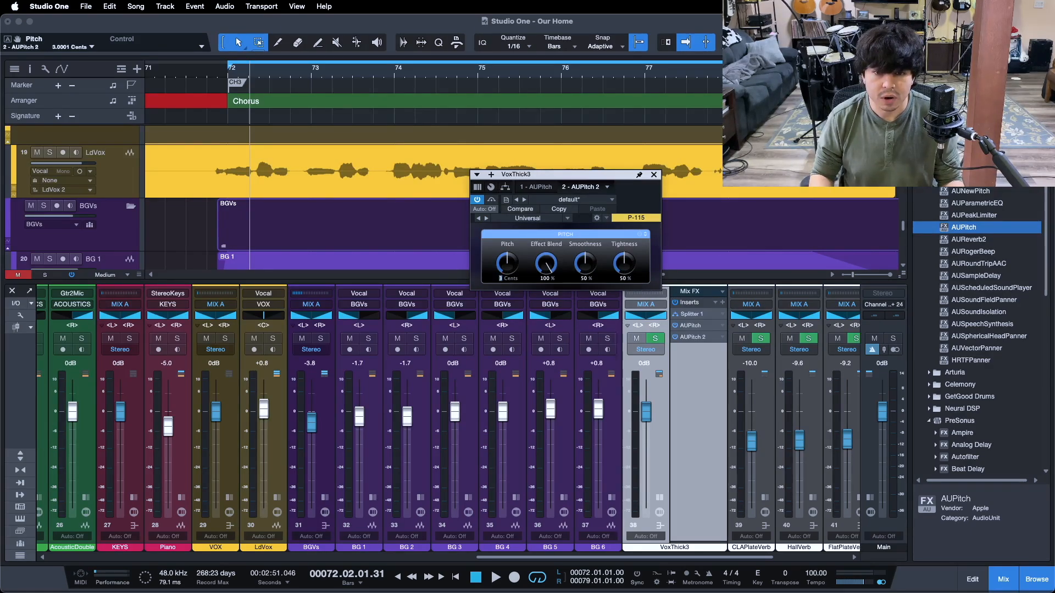
- Compare the pitch settings of the two AUPitch effects and close their editor window
click(541, 187)
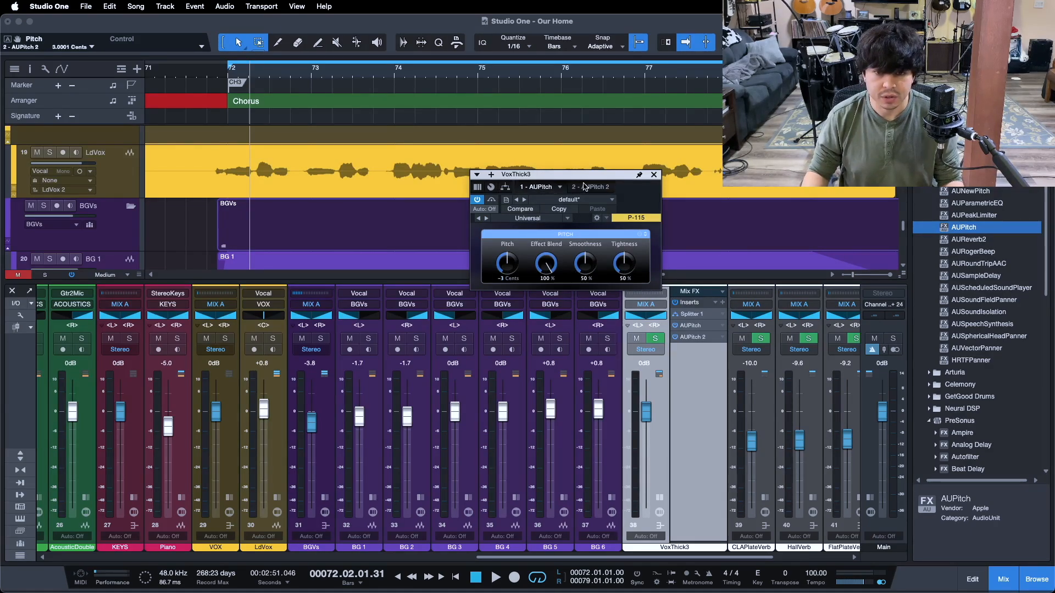
click(598, 188)
click(541, 187)
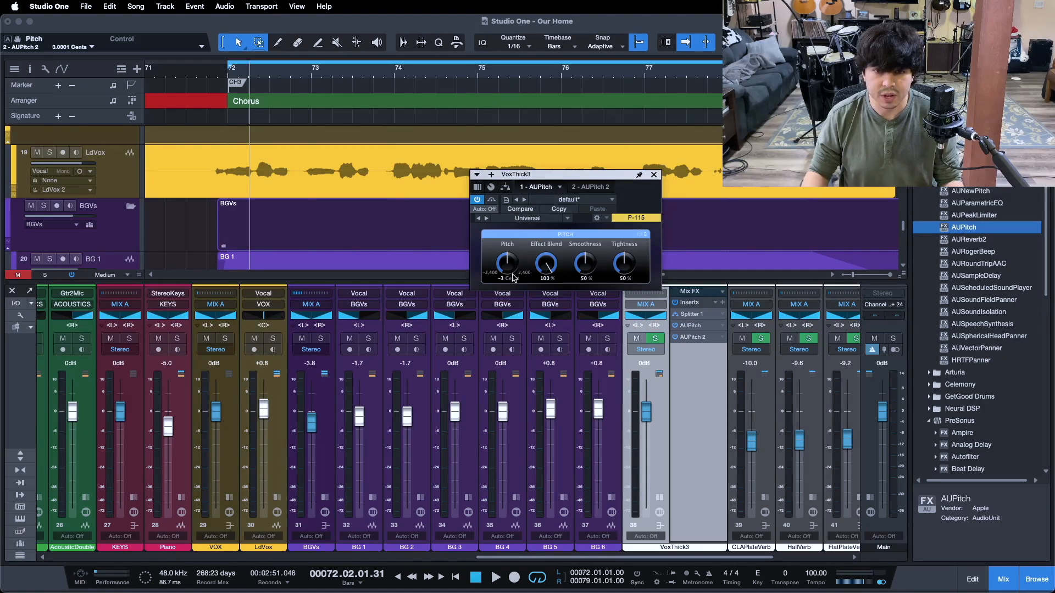
click(590, 188)
click(541, 187)
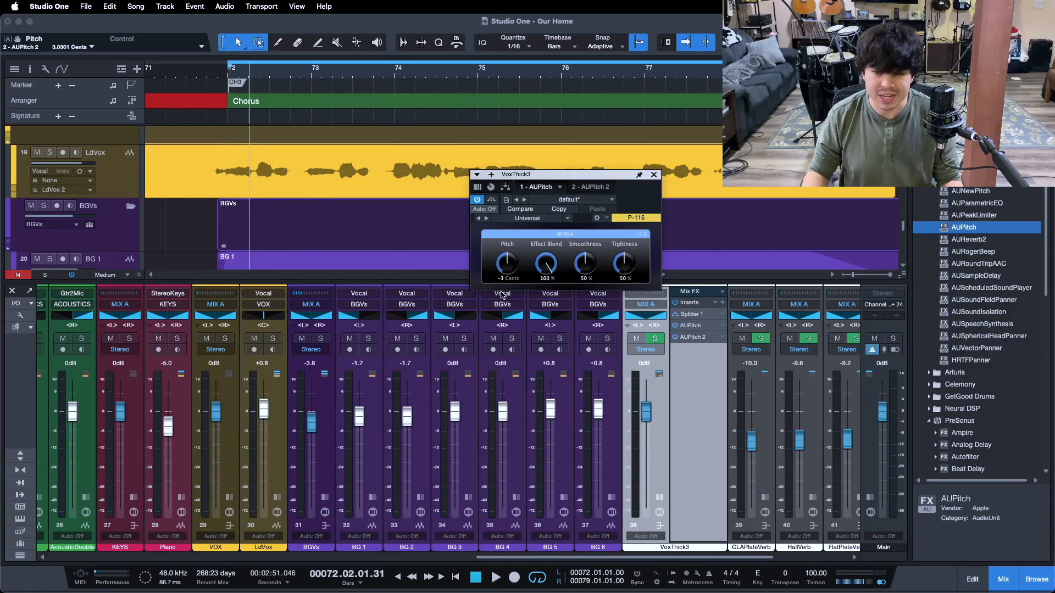
click(654, 175)
- Pull the VoxThick3 fader fully down and add a send from LdVox to VoxThick3 at 0 dB
drag(641, 419, 645, 507)
click(276, 512)
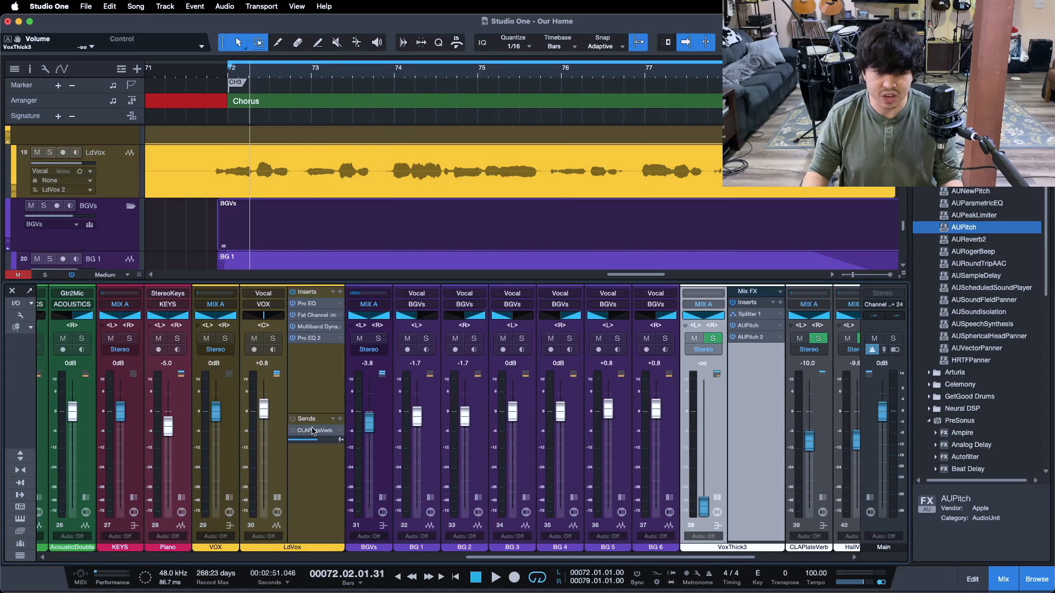
click(312, 431)
click(339, 420)
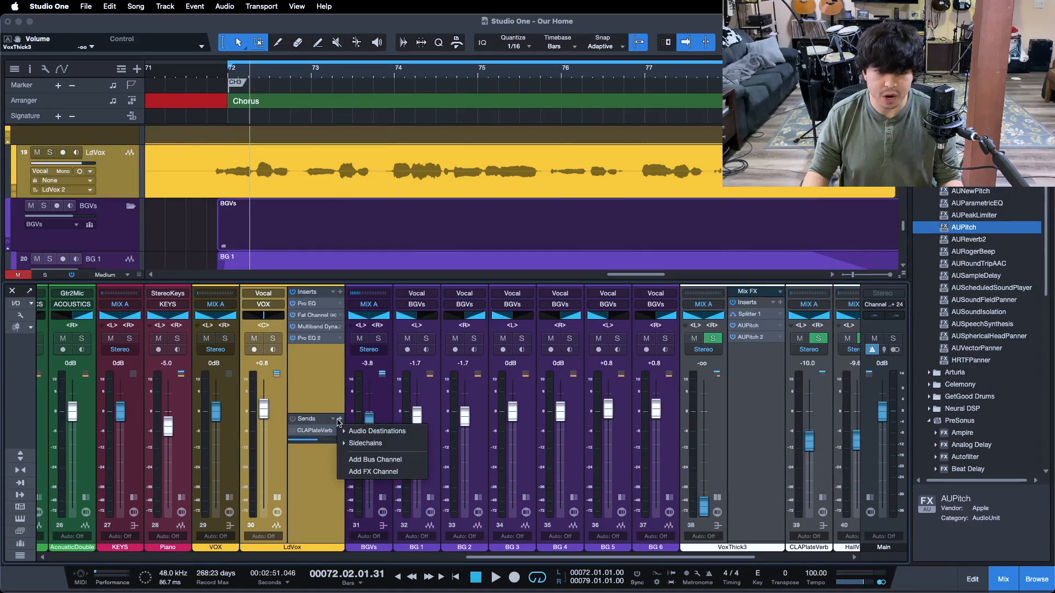
click(373, 432)
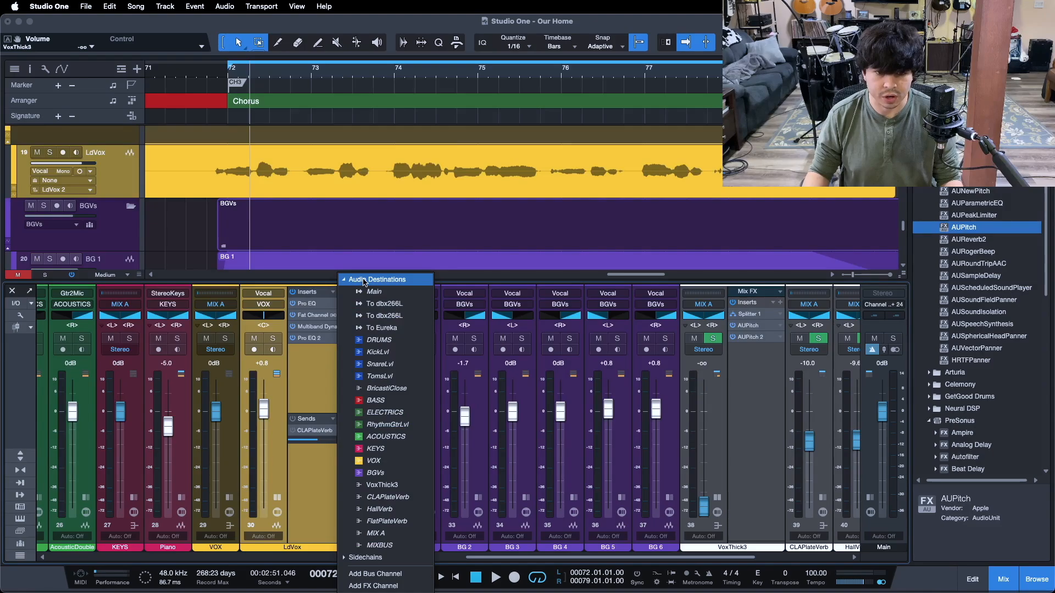
click(386, 485)
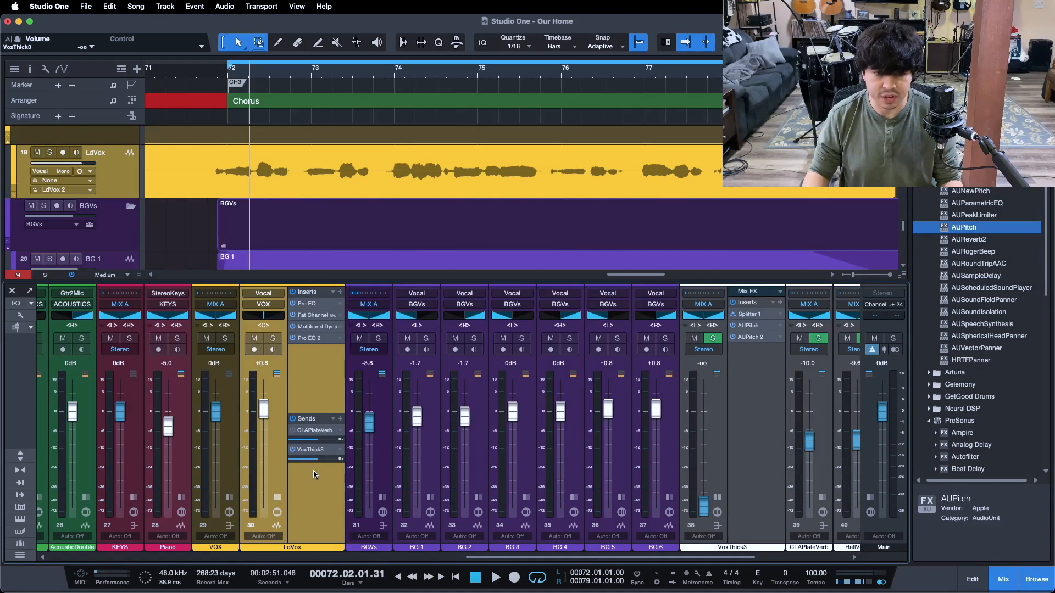
click(277, 498)
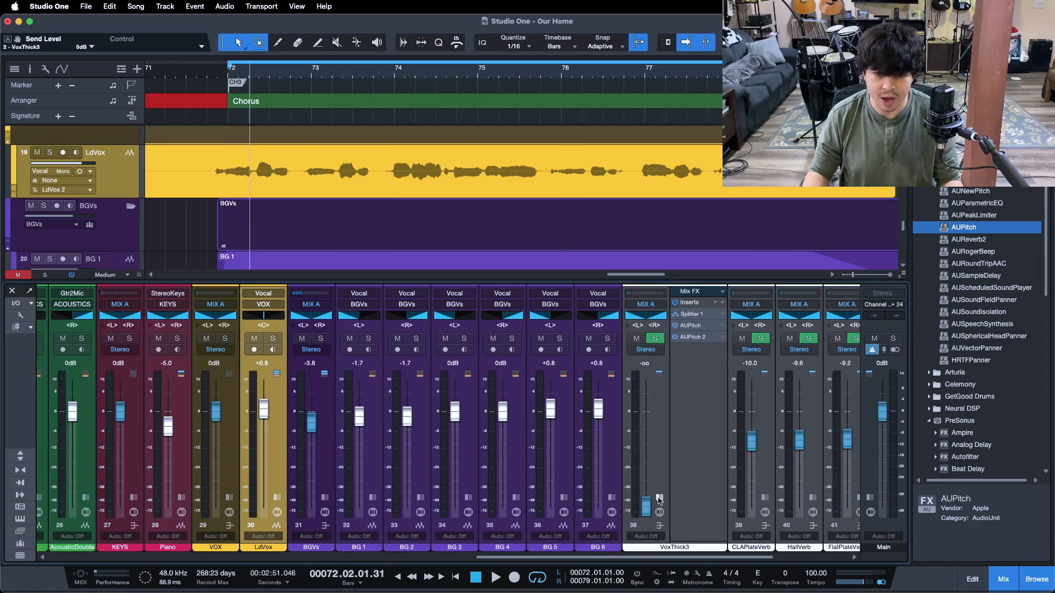
click(278, 498)
- Audition VoxThick3 soloed from the start of the chorus, with its fader at 0 dB and trimmed to about -1.1 dB
drag(708, 507, 703, 411)
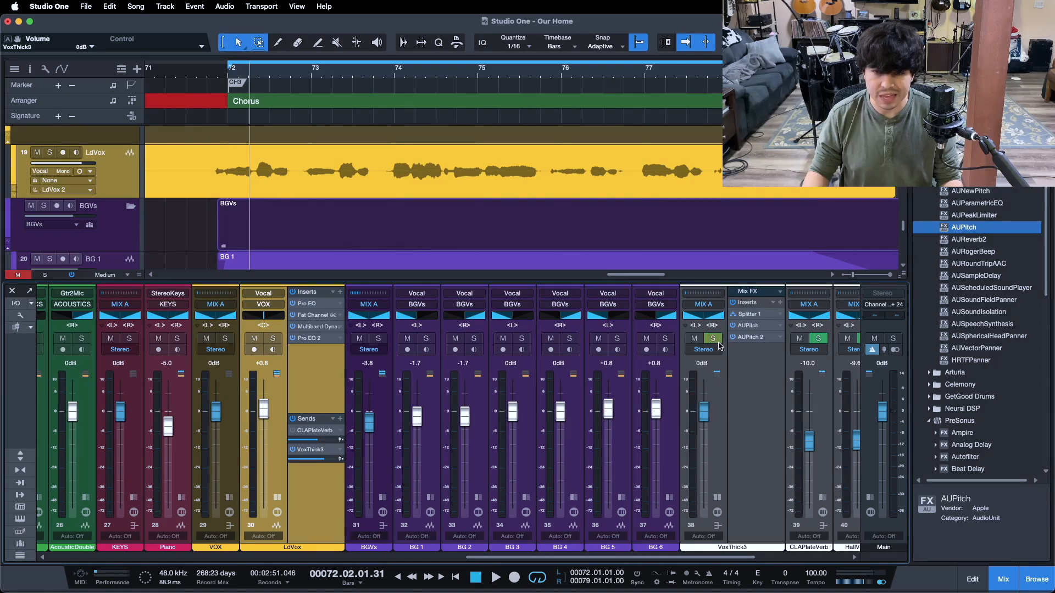
click(713, 338)
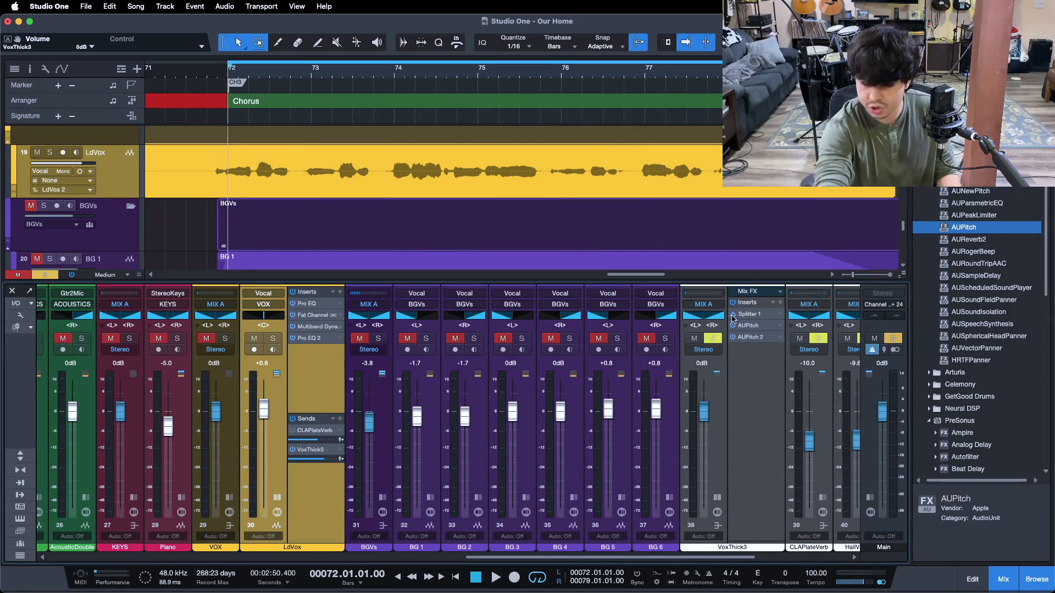
key(space)
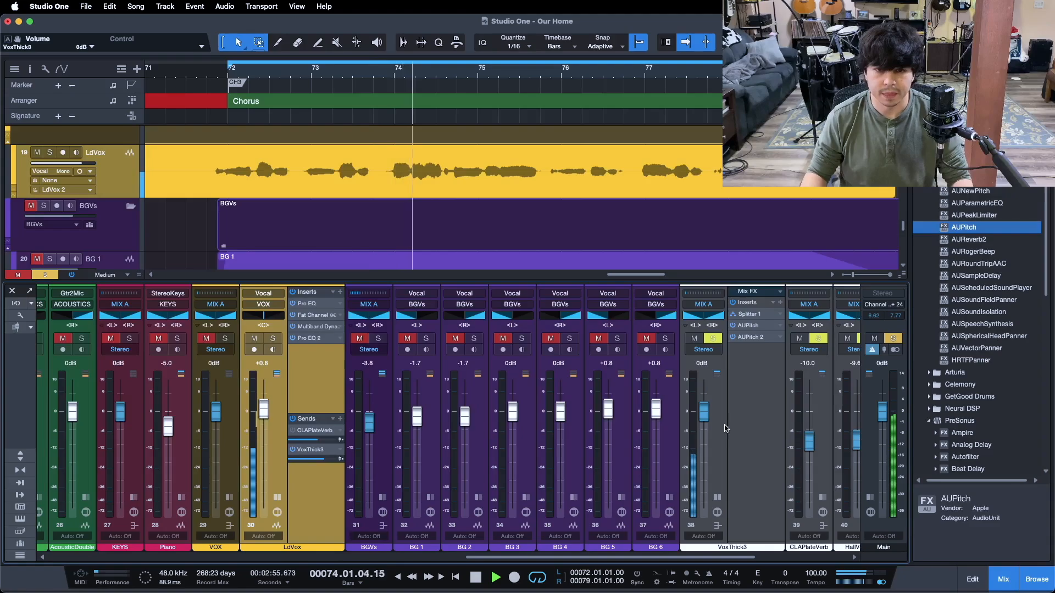
drag(703, 418, 703, 422)
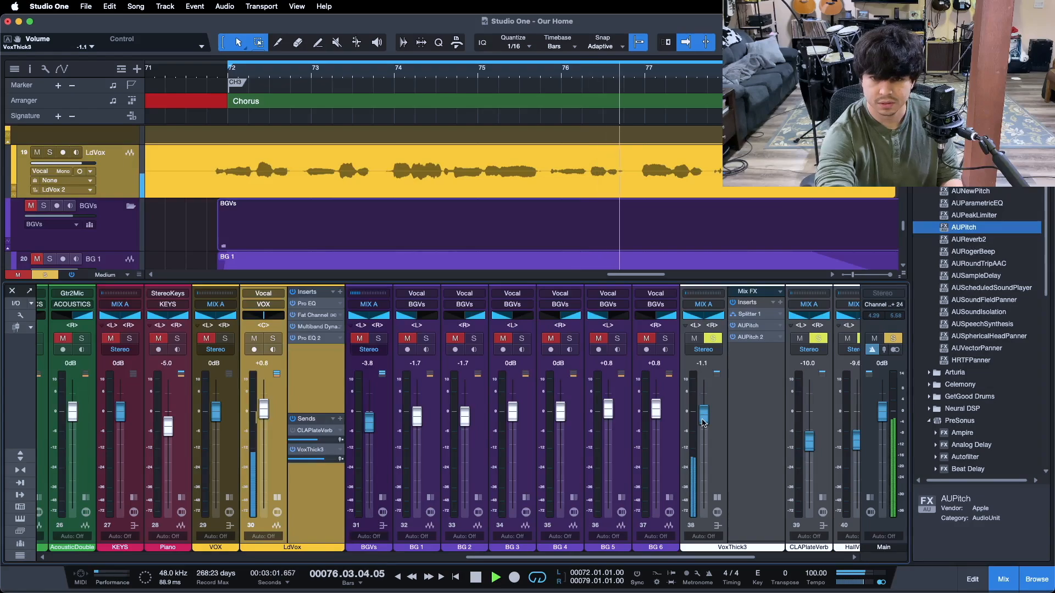
key(space)
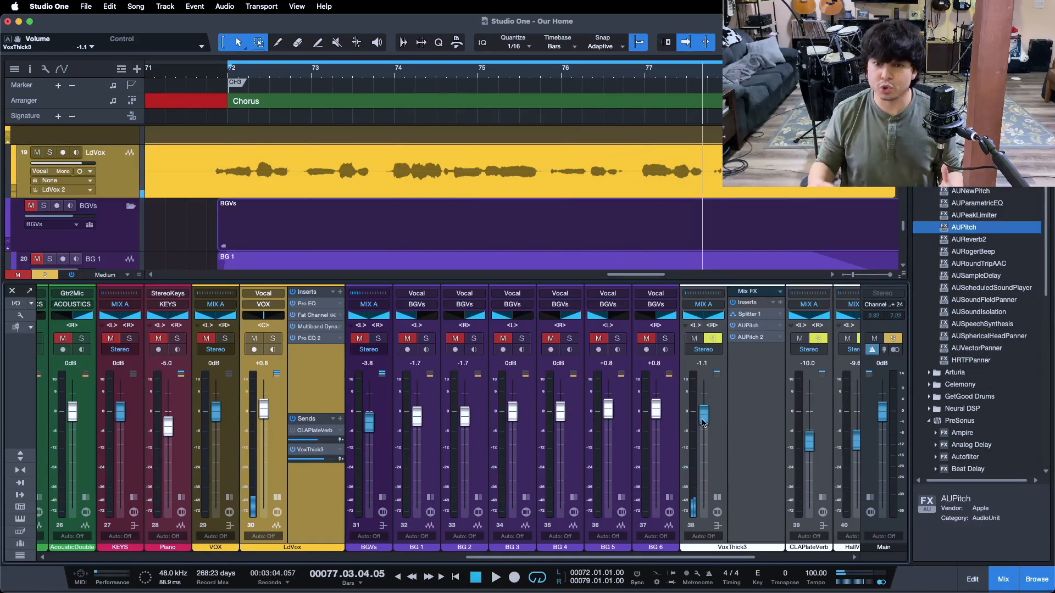
- Clear the solo and bring VoxThick3 up from silence to about -15 dB while the full chorus mix plays
drag(703, 423, 699, 528)
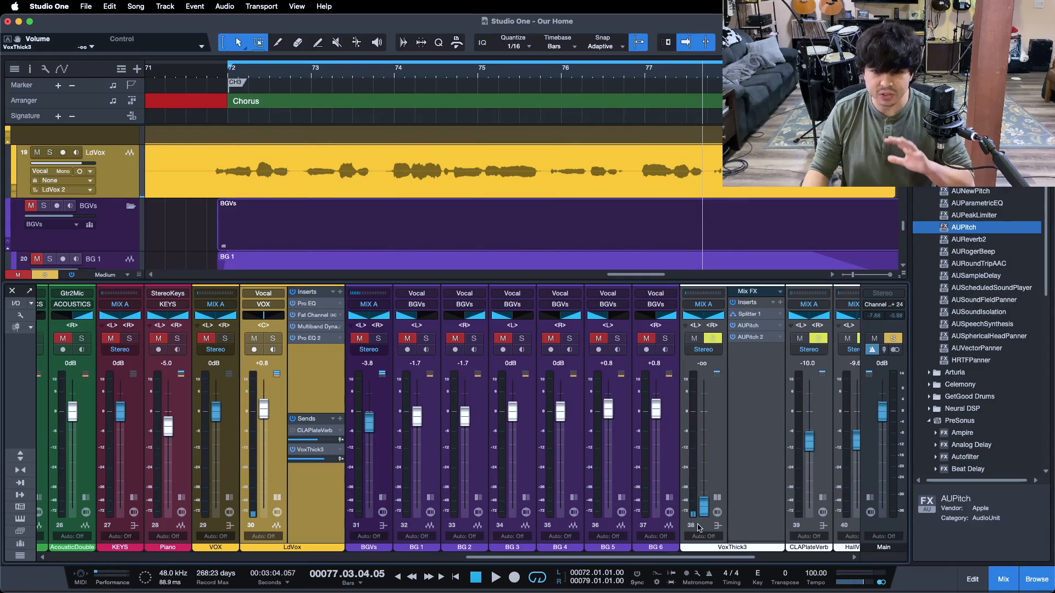
key(shift+s)
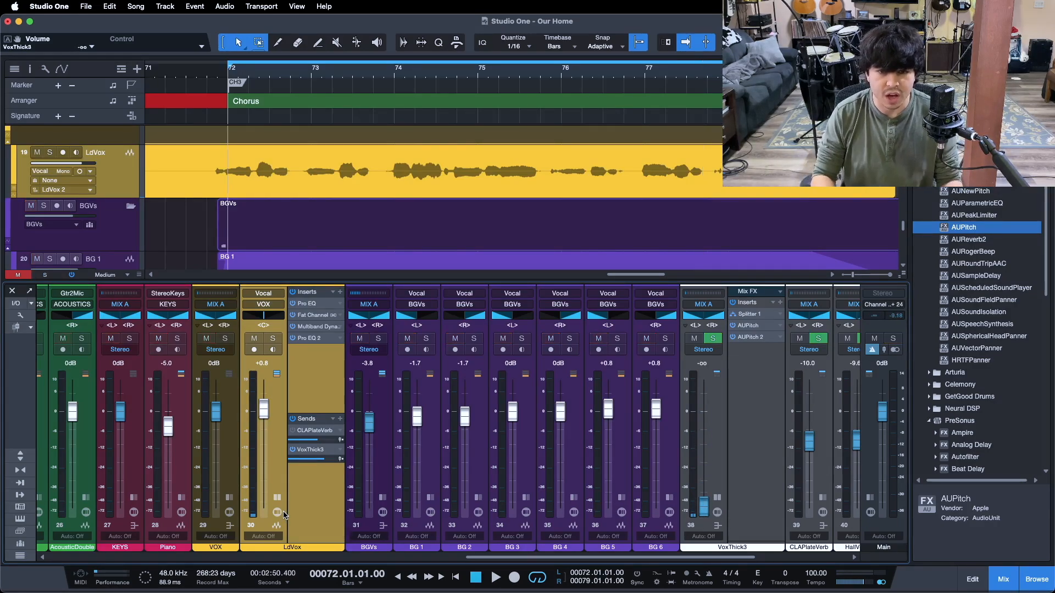
click(724, 498)
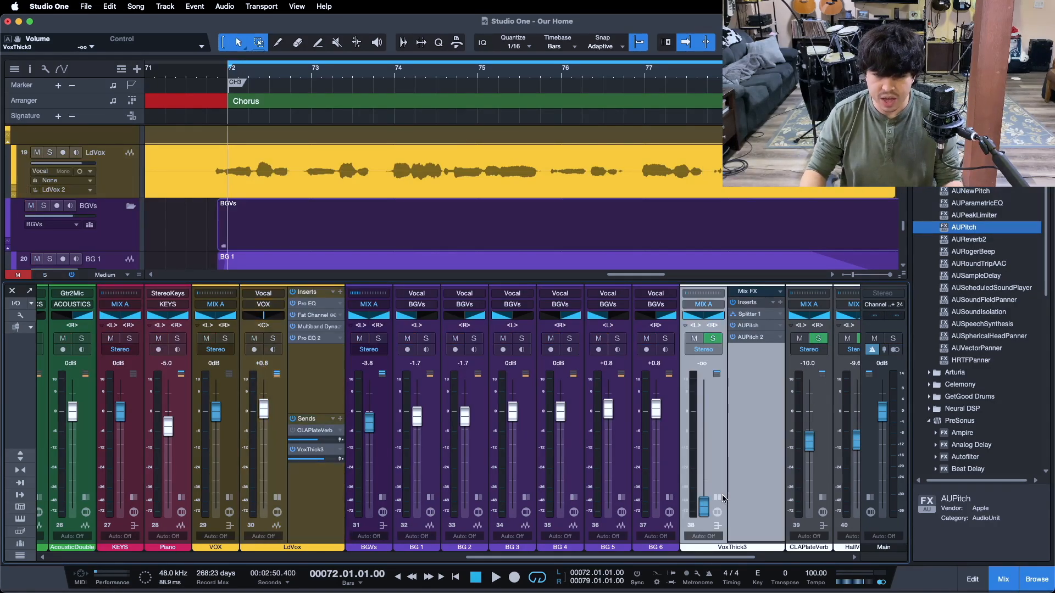
click(721, 497)
key(space)
drag(705, 502, 702, 473)
scroll(702, 473, up, 8)
scroll(702, 474, up, 6)
scroll(702, 474, up, 1)
scroll(702, 474, down, 1)
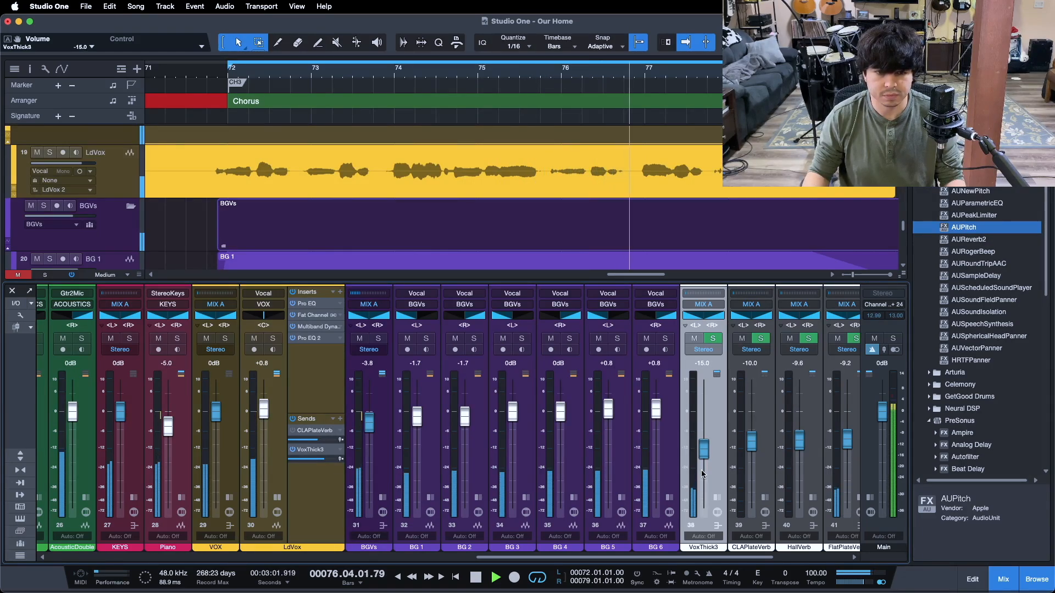
- Compare the mix with VoxThick3 muted and unmuted, and raise its fader to about -13.3 dB
click(712, 340)
click(712, 342)
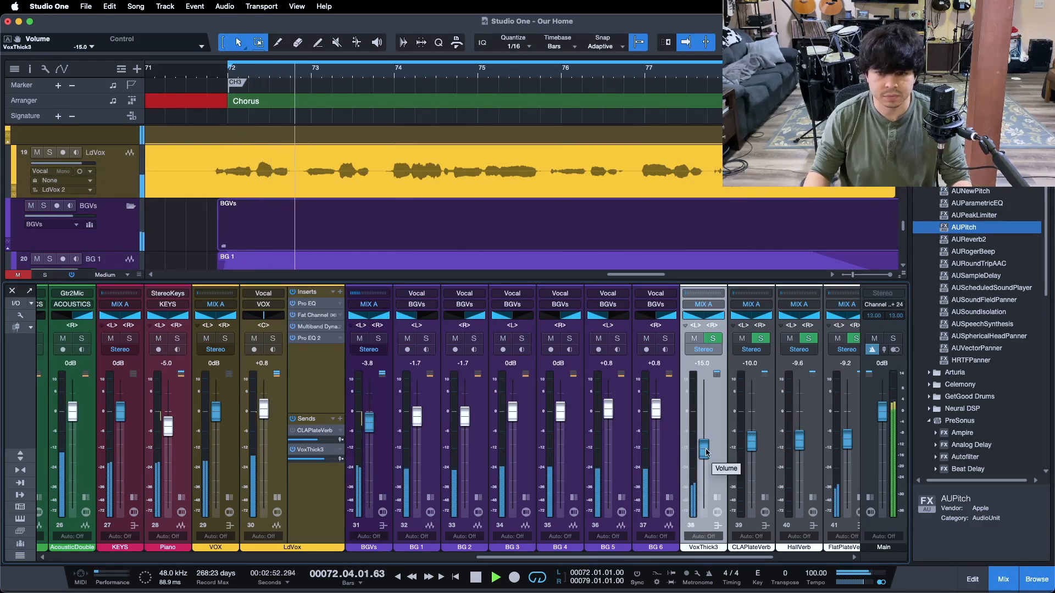
click(695, 339)
click(695, 339)
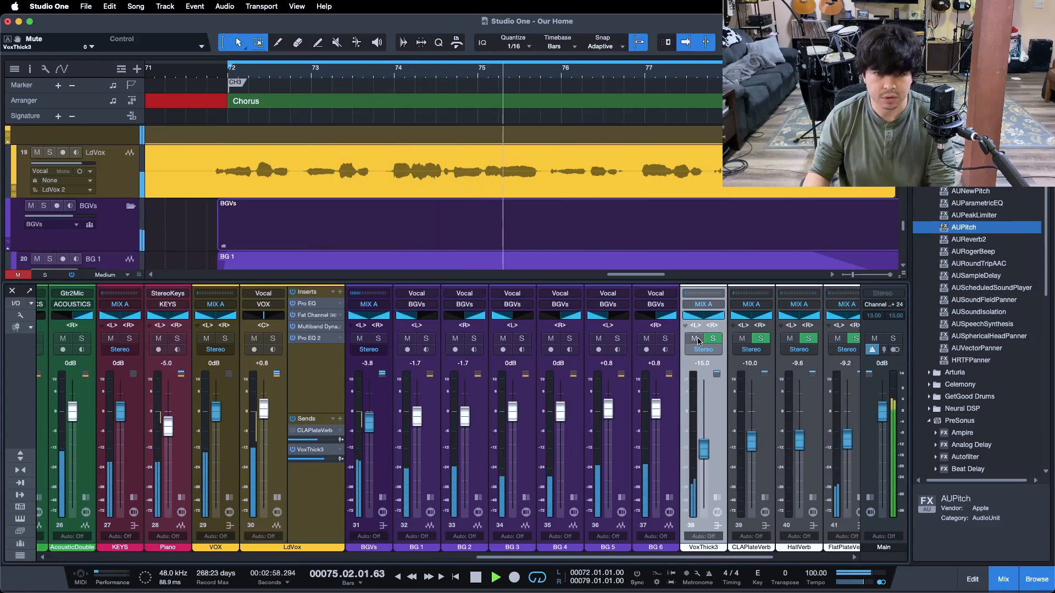
drag(704, 450, 705, 445)
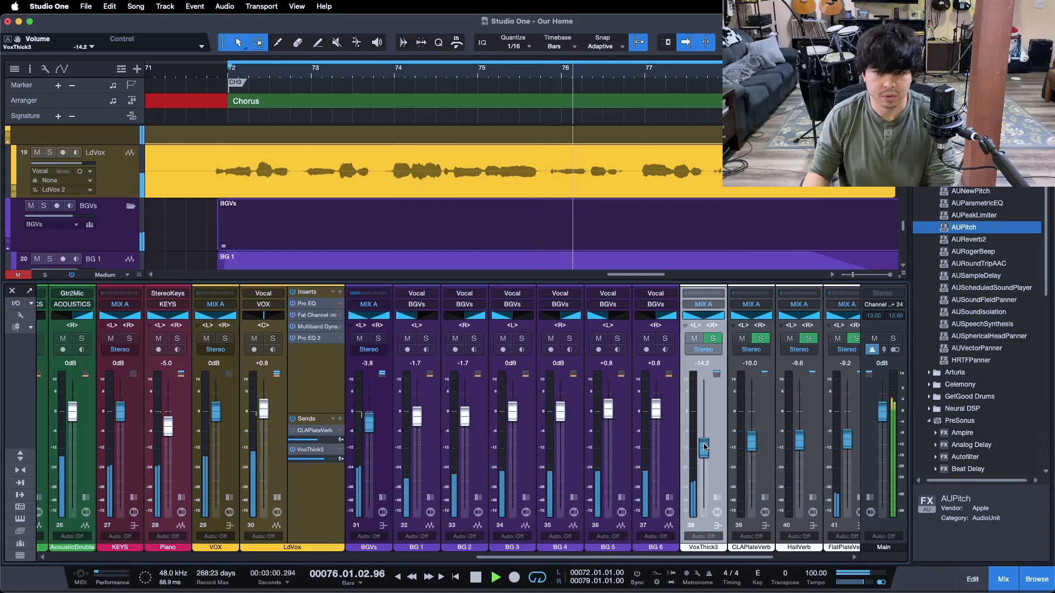
- Check the thickening effect by toggling VoxThick3's mute twice during the looped chorus, and stop playback
click(692, 340)
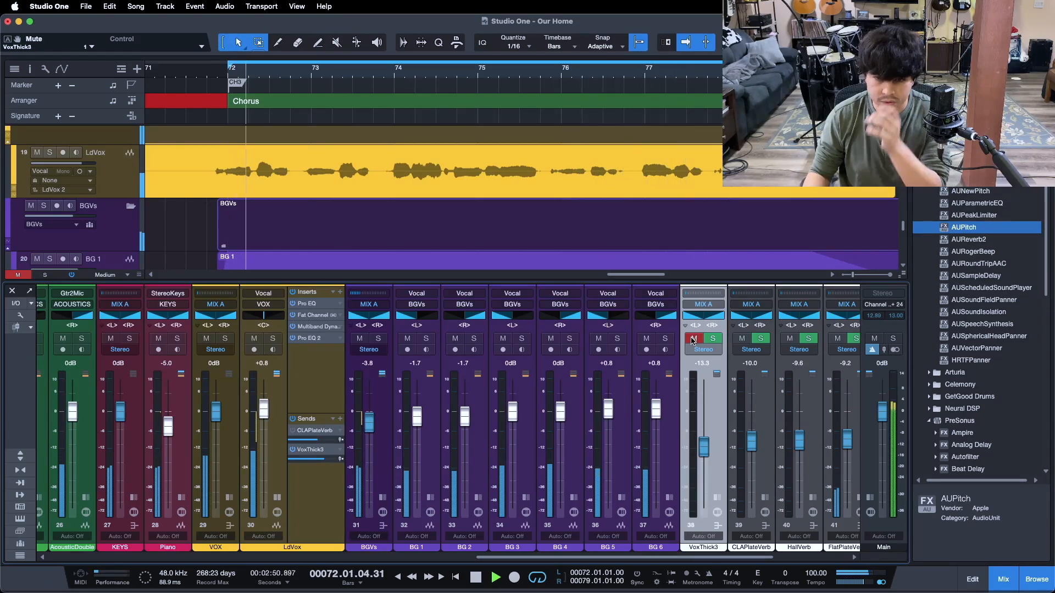
click(692, 340)
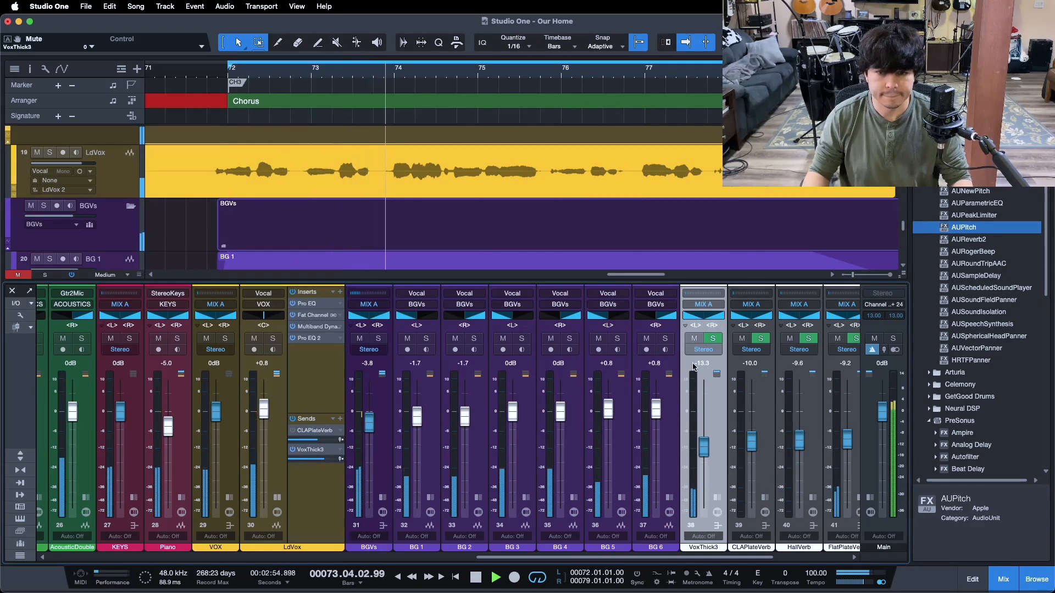
click(694, 339)
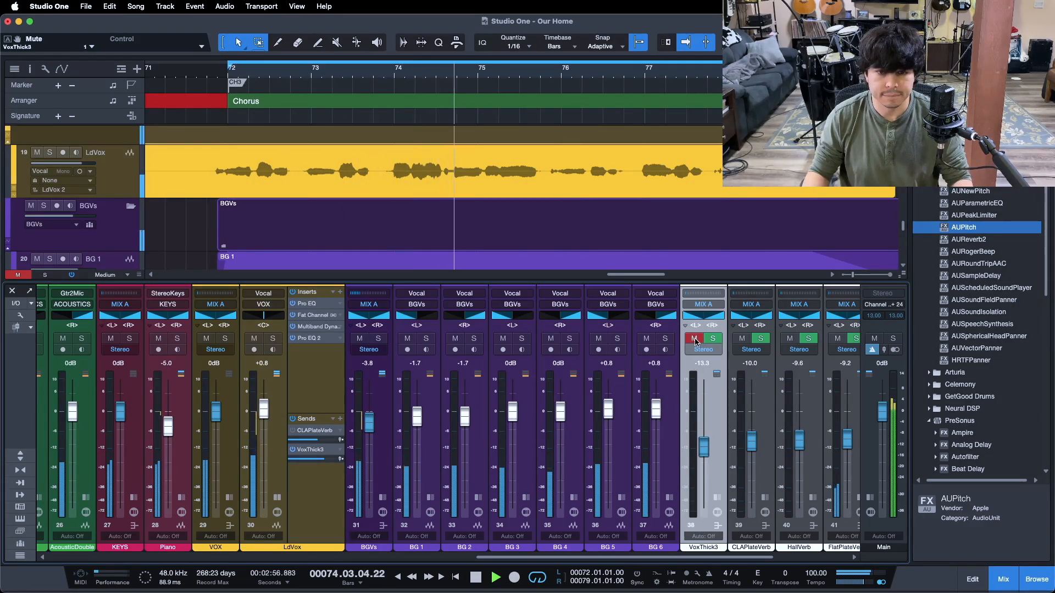
click(695, 340)
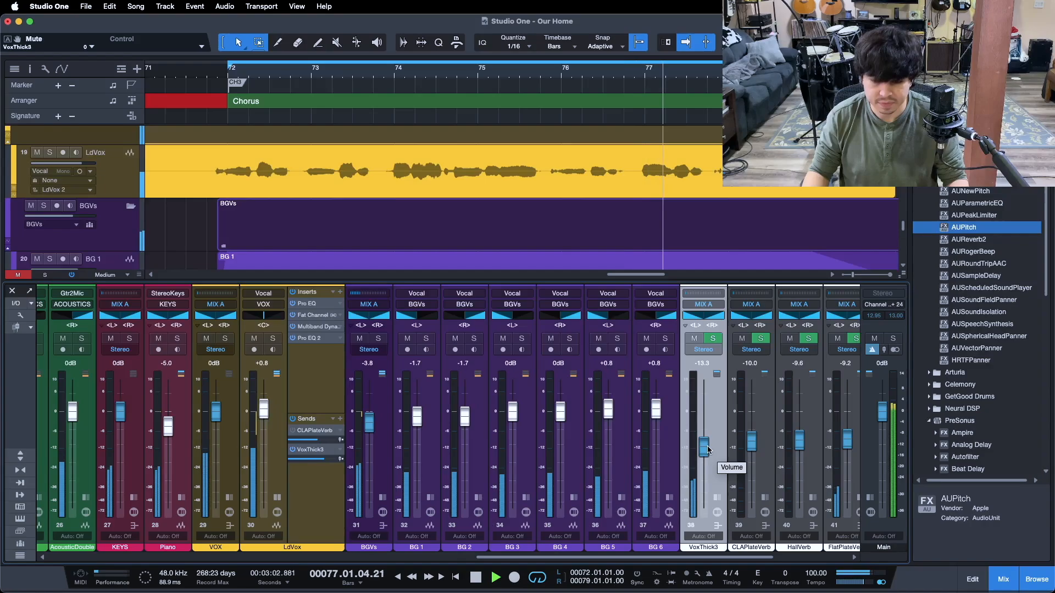
key(space)
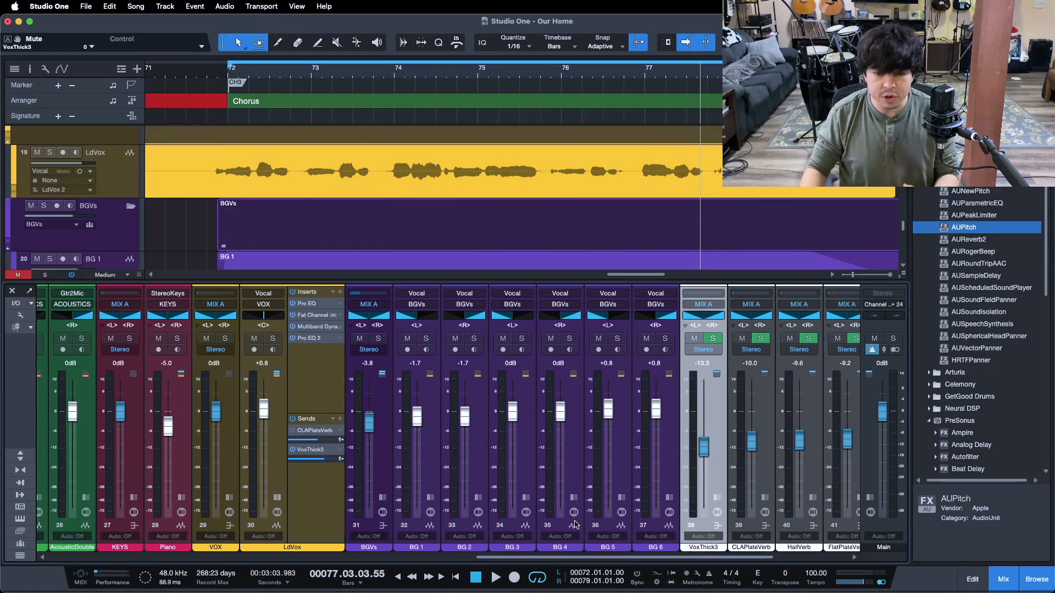
- Replay the chorus from bar 72 and raise the VoxThick3 fader to about -9.2 dB
drag(487, 566, 503, 516)
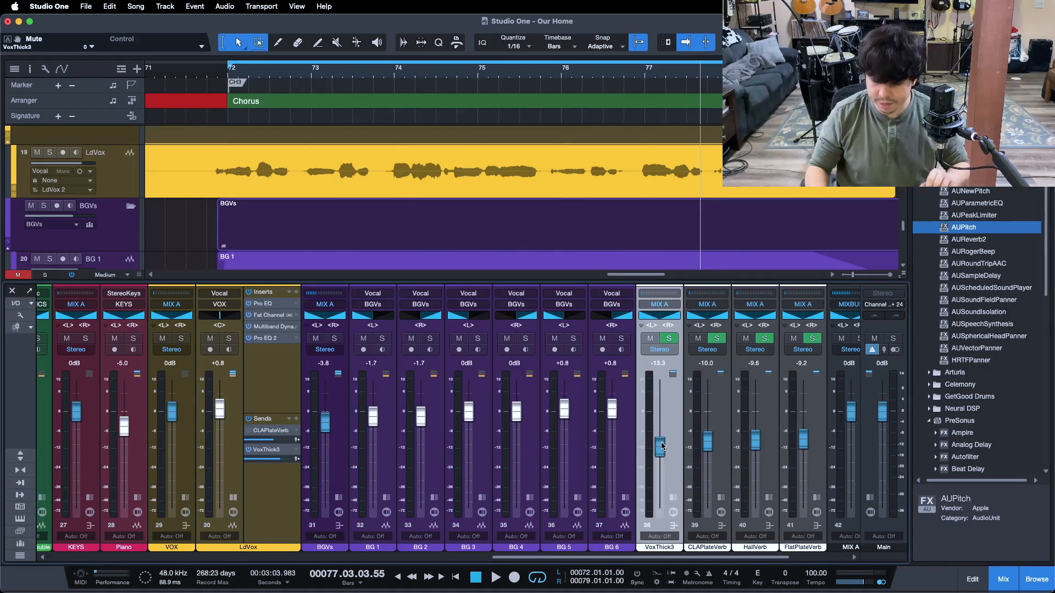
key(space)
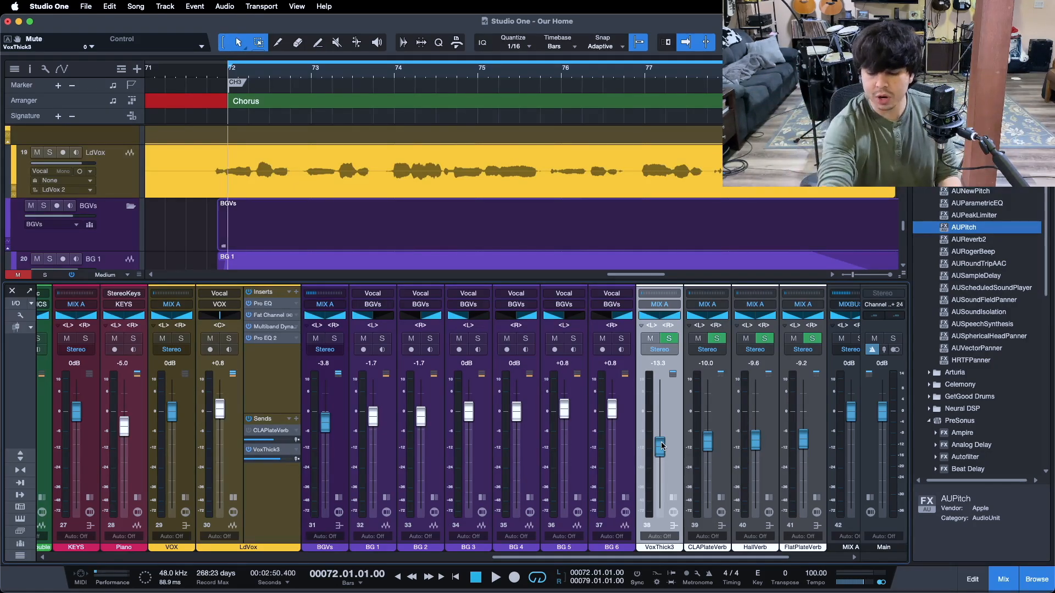
key(space)
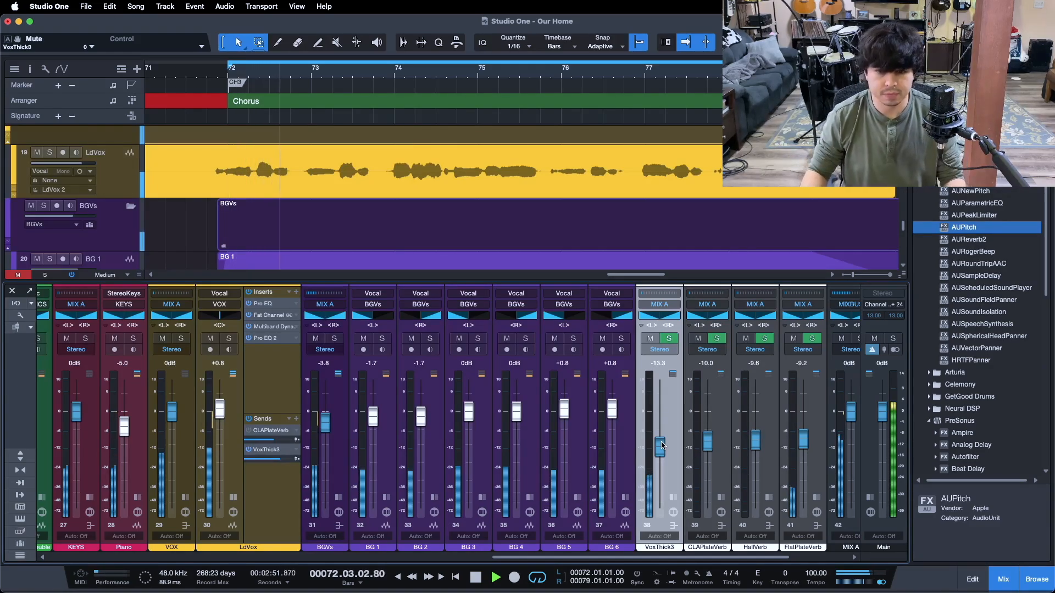
scroll(662, 444, up, 3)
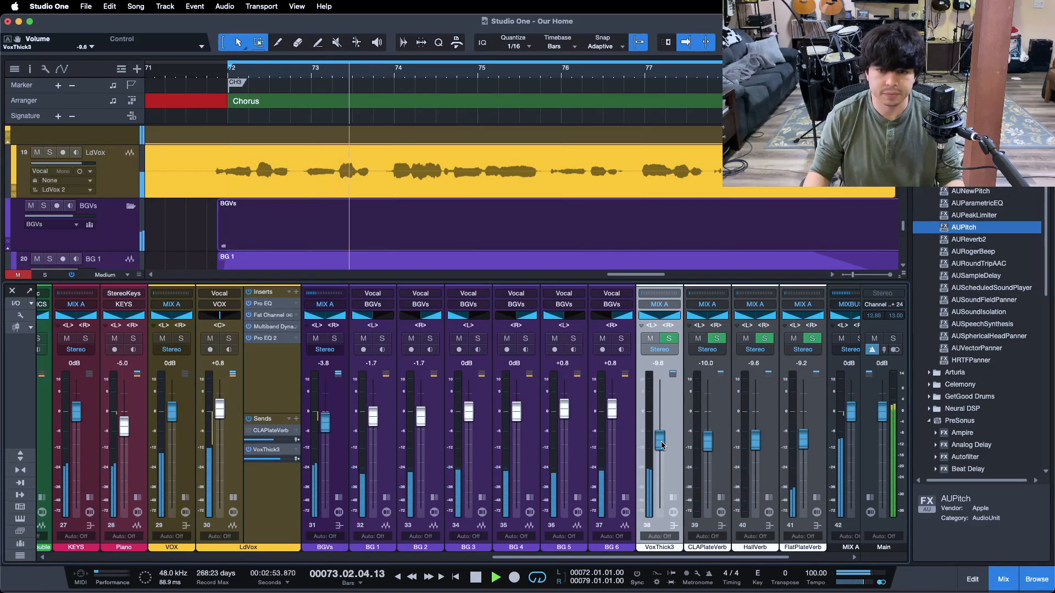
scroll(662, 444, up, 1)
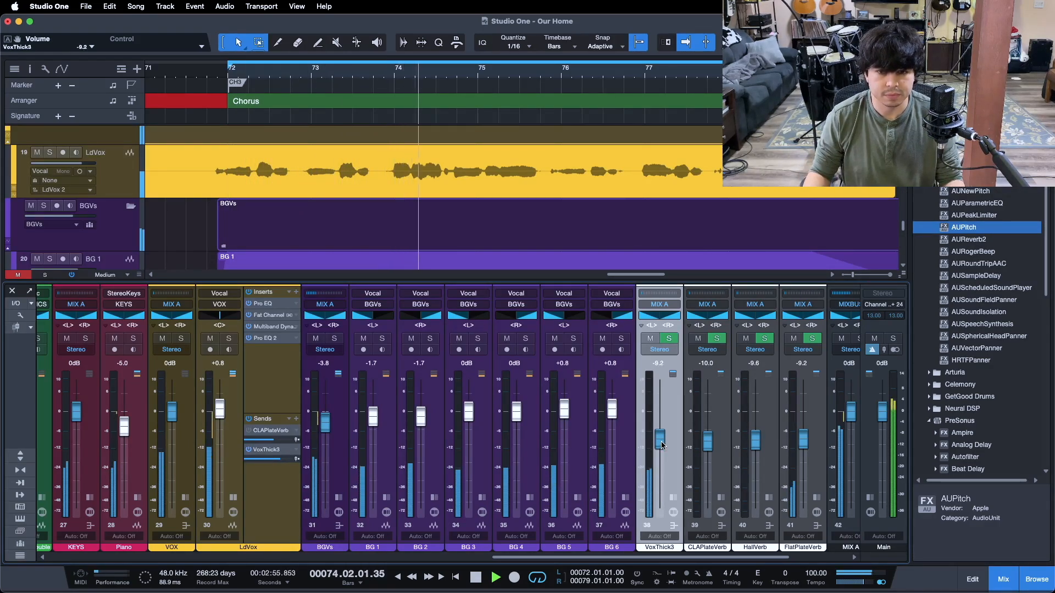
- Compare the chorus with VoxThick3 muted and unmuted, and raise its fader to about -8.3 dB
click(651, 340)
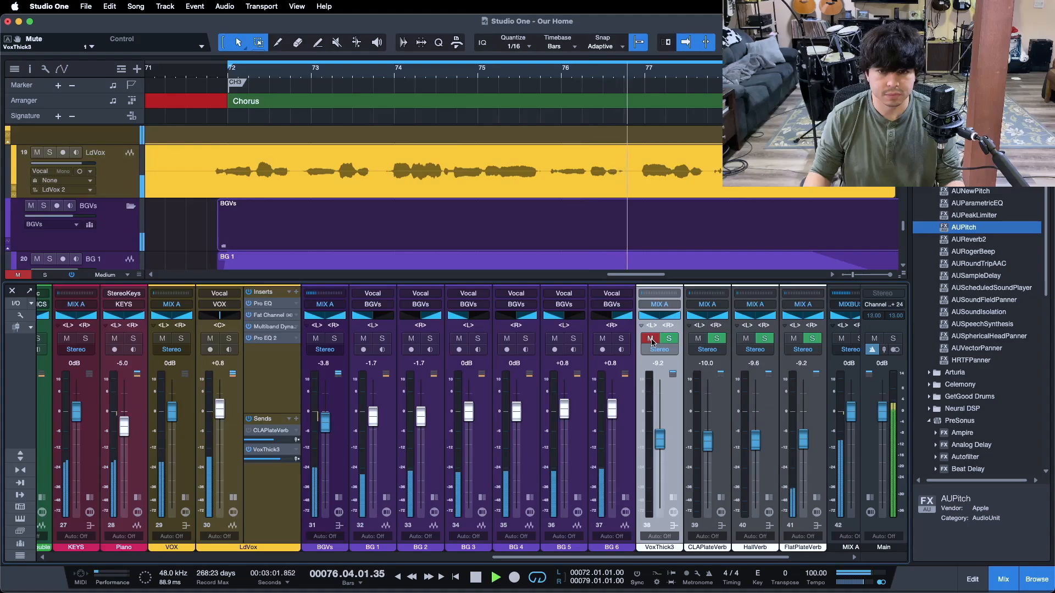
click(651, 338)
drag(659, 438, 663, 423)
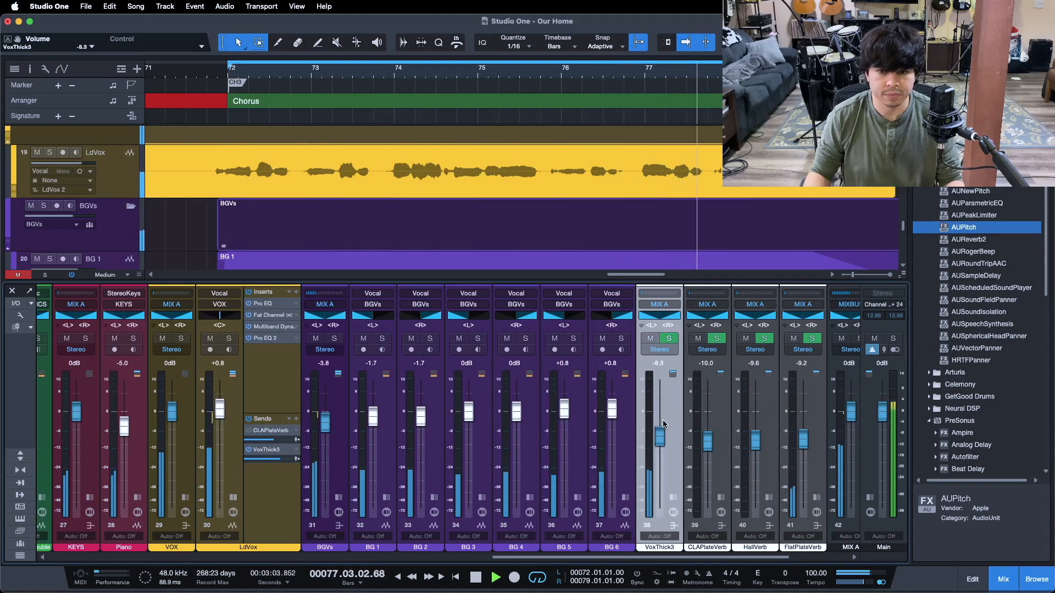
- Audition LdVox soloed with its thickening, lower VoxThick3 to about -13.3 dB, then stop playback and clear the solo
click(229, 339)
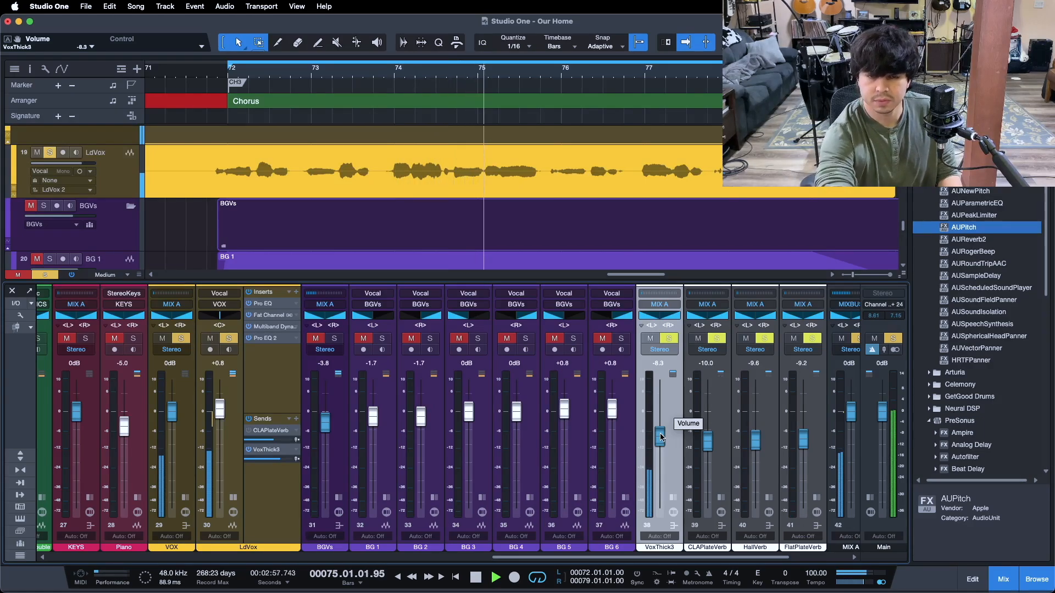
key(space)
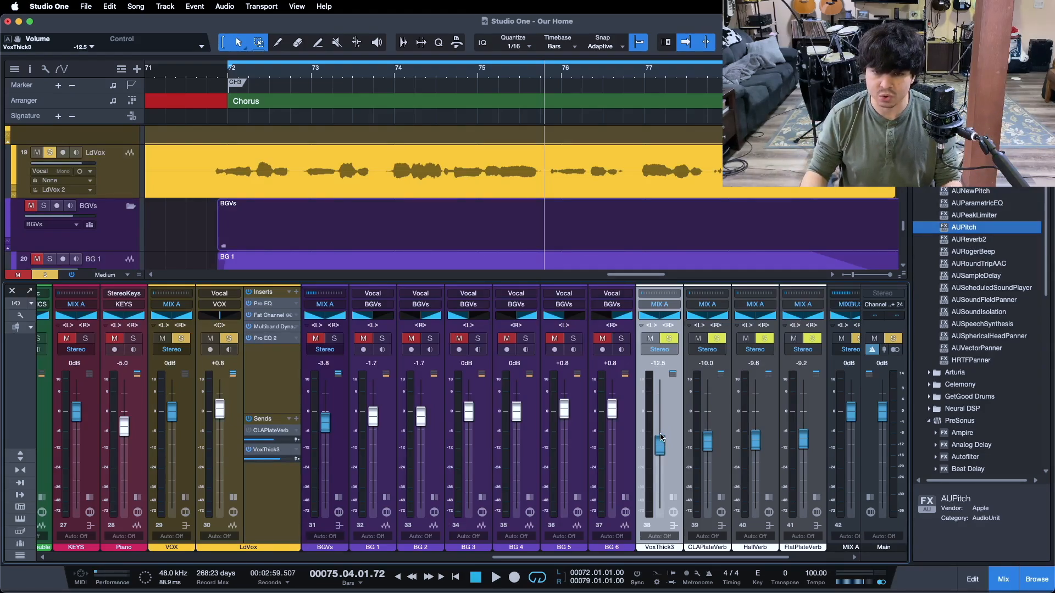
key(shift+s)
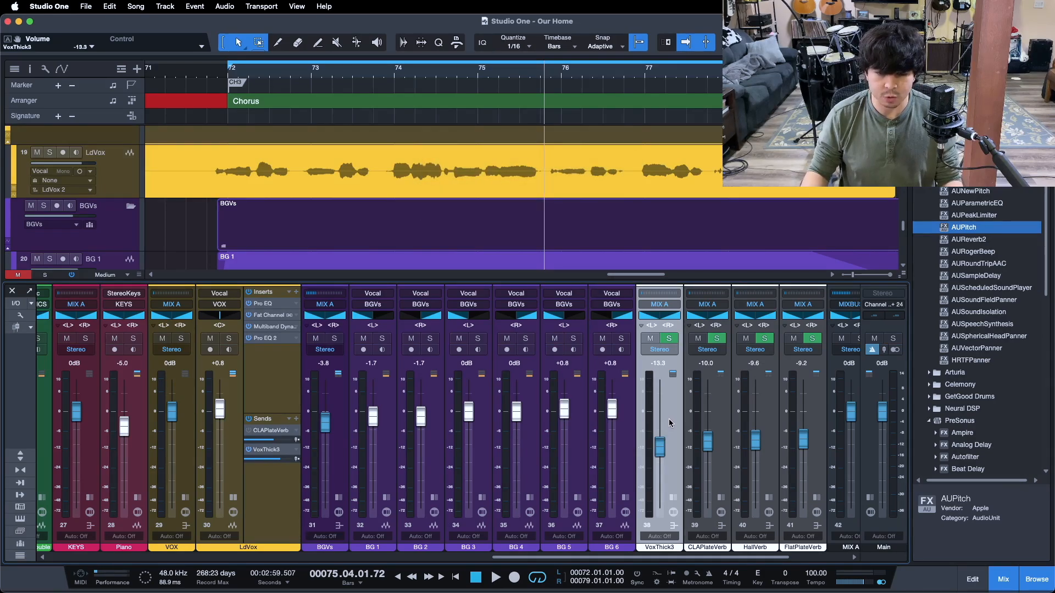
- Add a new bus channel beside VoxThick3 and name it VoxThick6
right_click(669, 422)
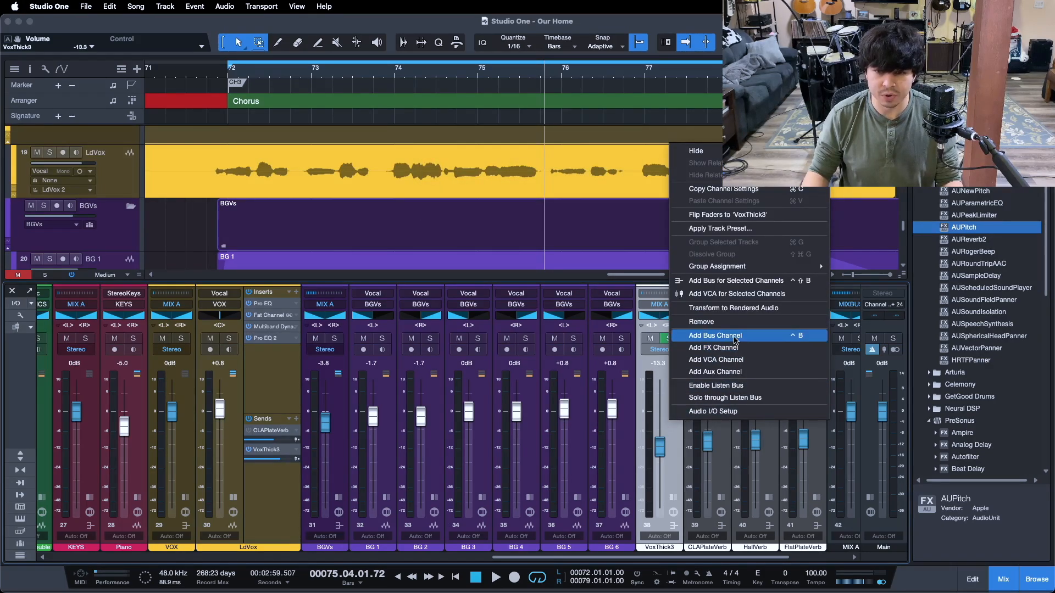
click(730, 335)
double_click(671, 548)
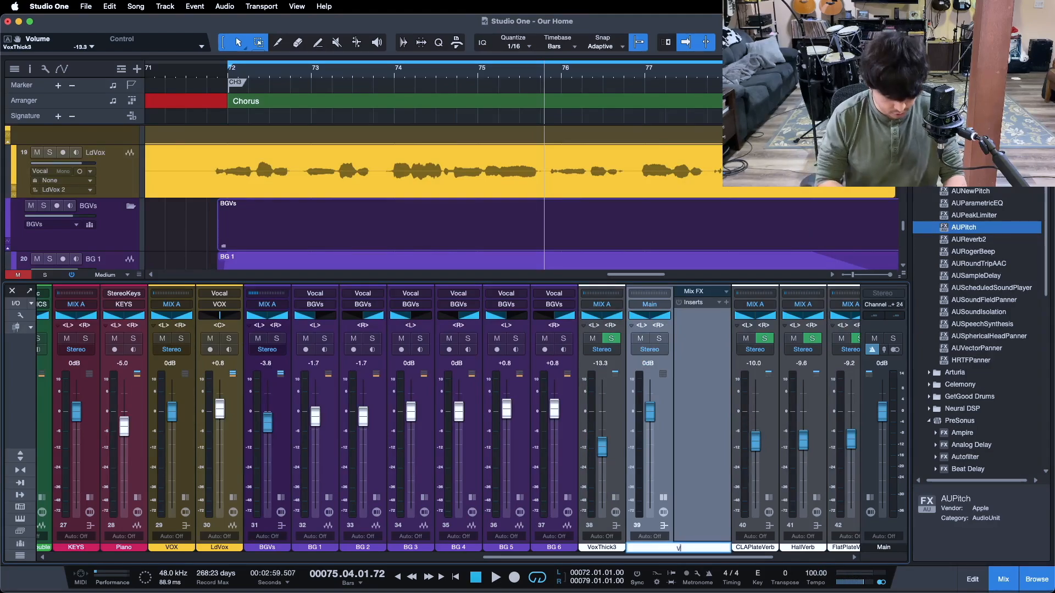
text(VoxThick)
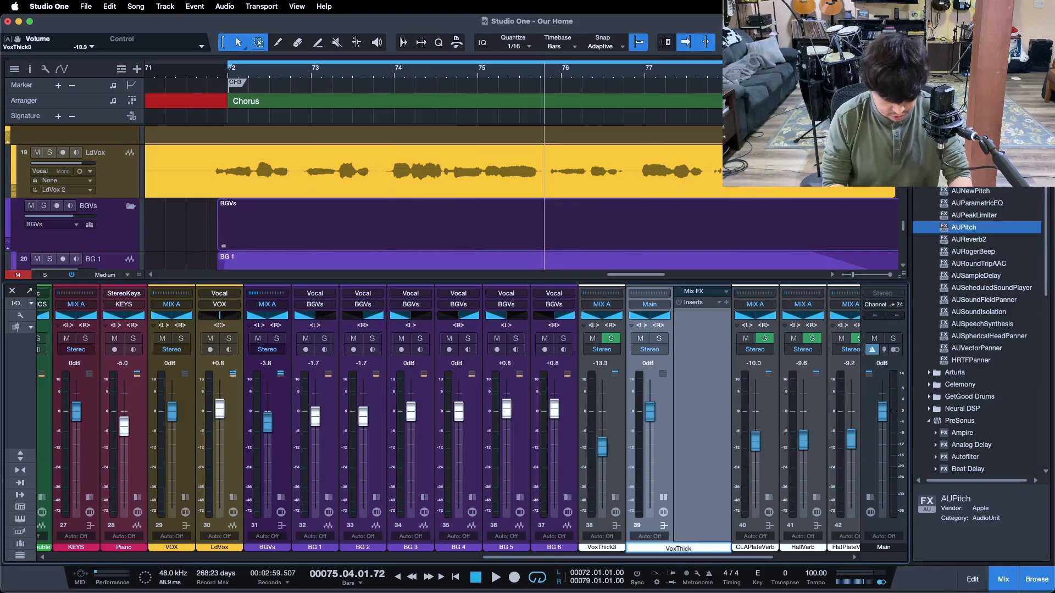
text(6)
key(Return)
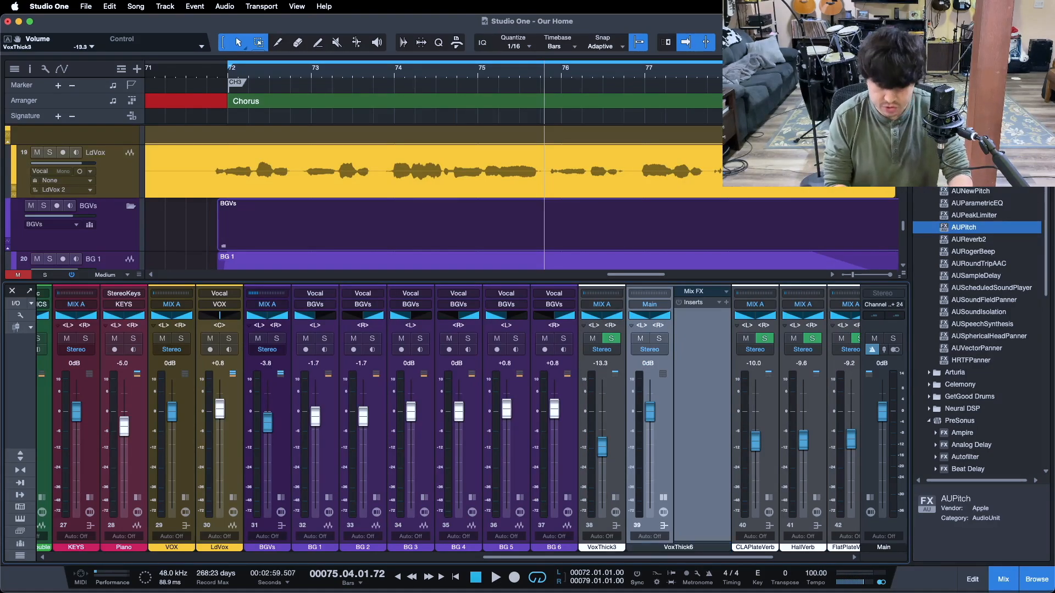
- Copy VoxThick3's Splitter and two AUPitch inserts to VoxThick6 and route the new bus to MIX A
click(616, 511)
drag(657, 306, 766, 314)
click(707, 305)
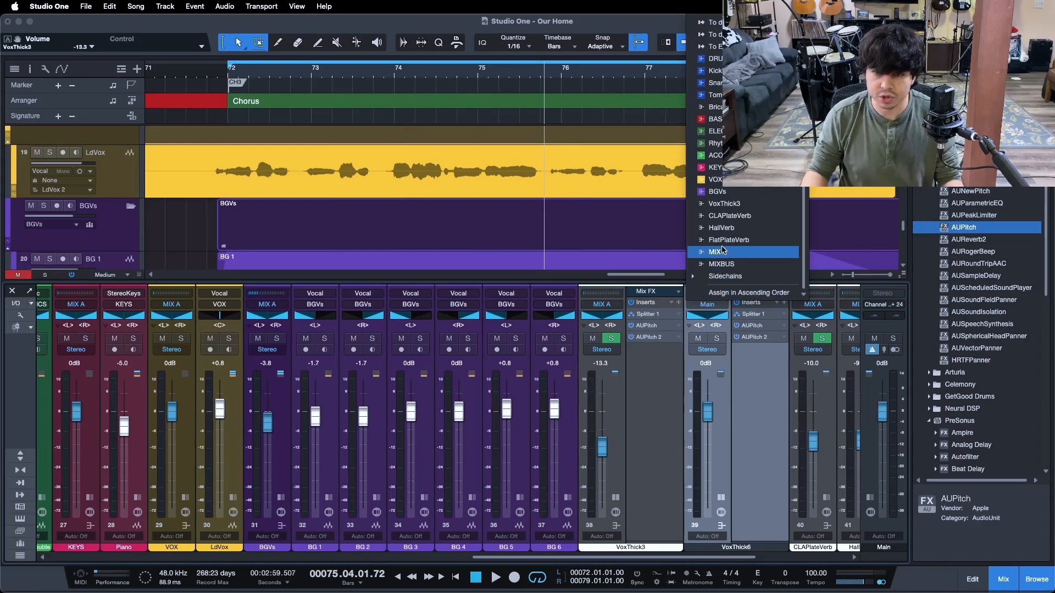
click(720, 261)
- Color the VoxThick6 channel white and make it solo-safe
click(726, 545)
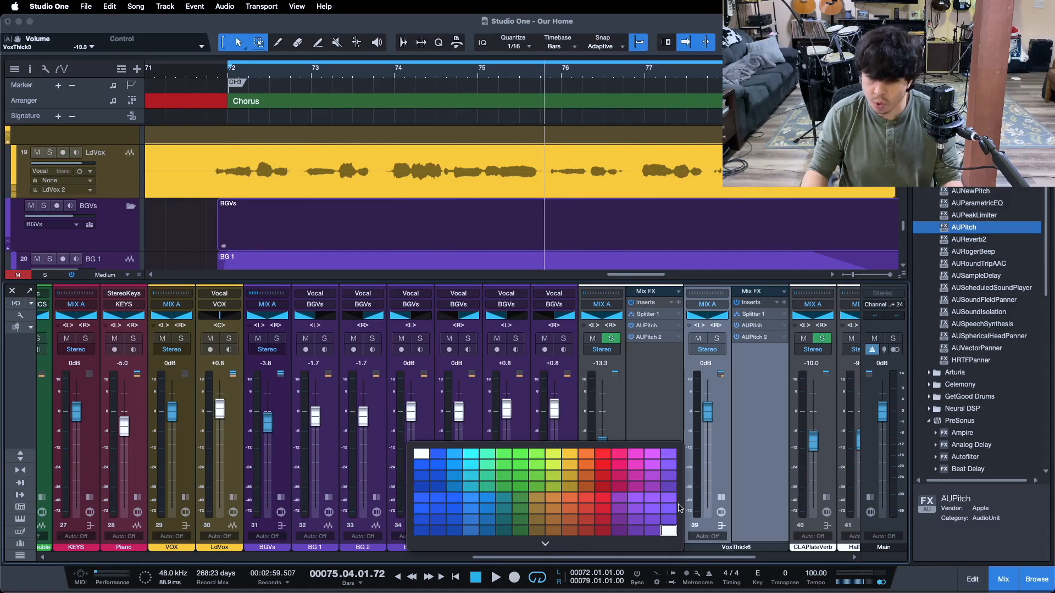
click(434, 455)
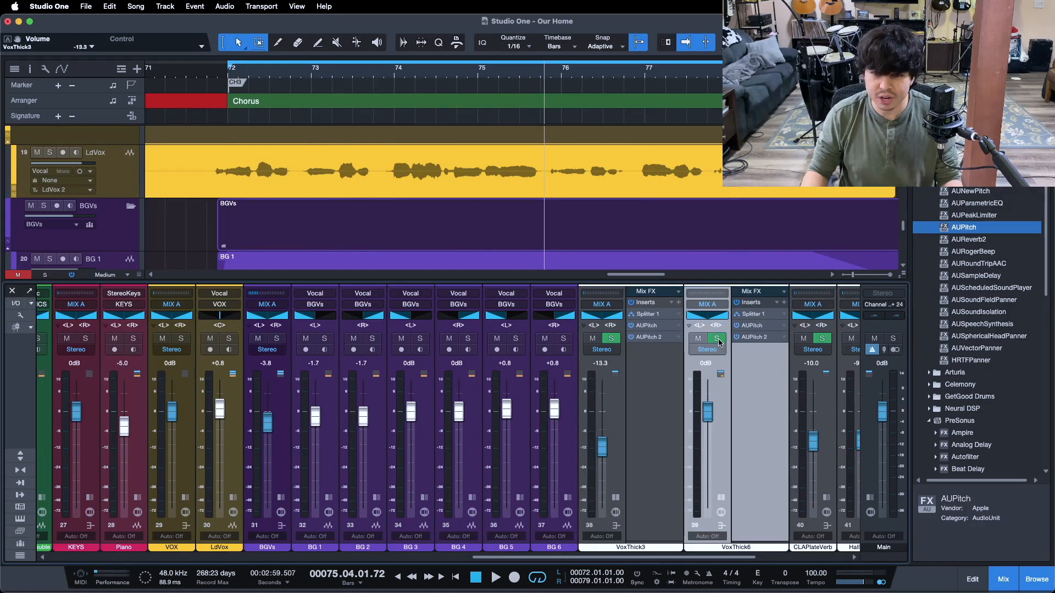
click(583, 325)
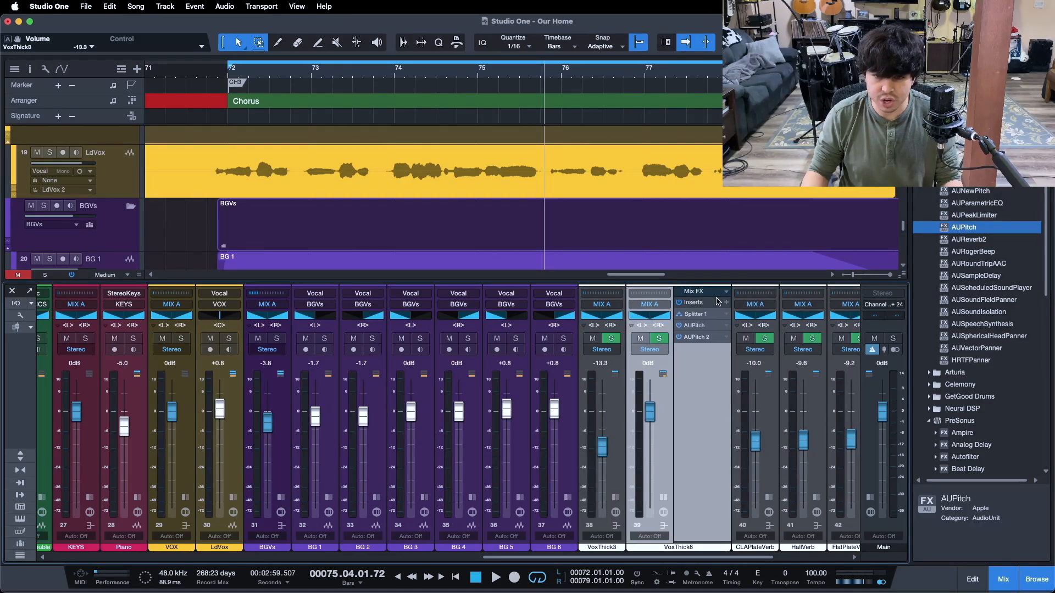
- Set the pitch on VoxThick6 to 6 cents in the first AUPitch and -6 cents in AUPitch 2
click(694, 315)
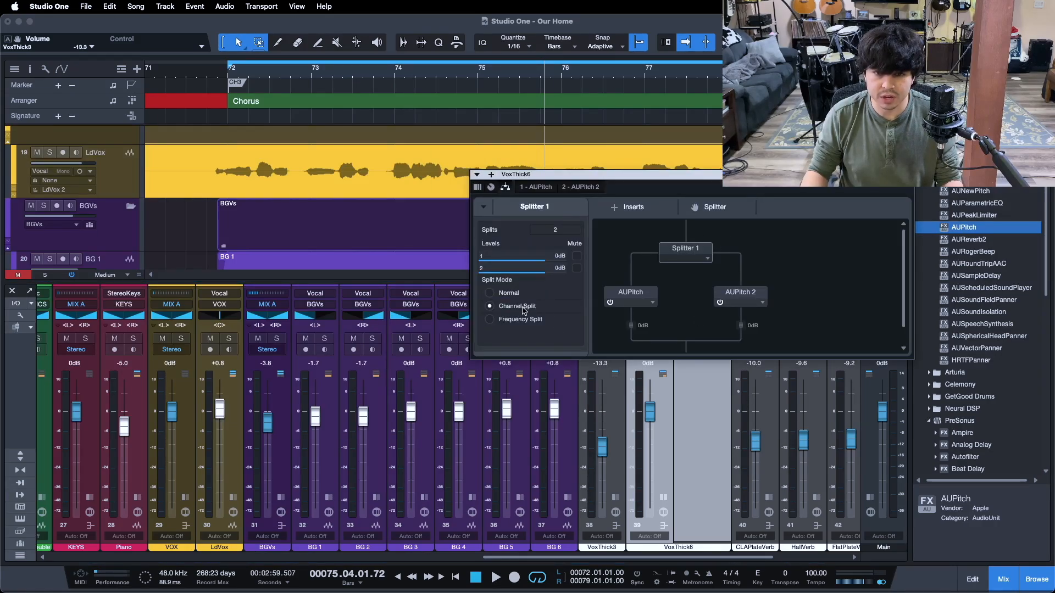
double_click(630, 293)
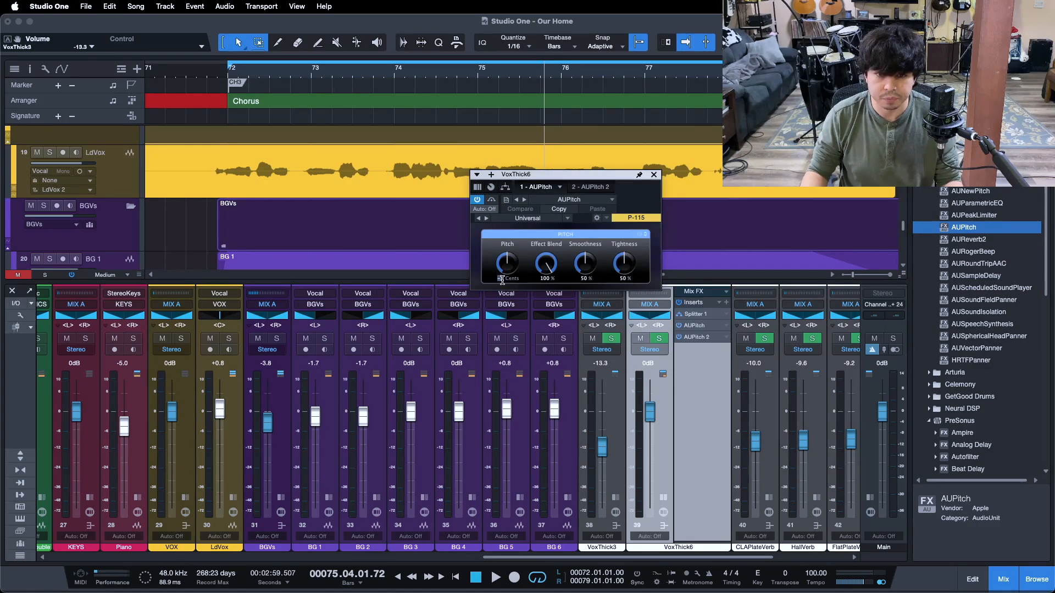
text(6)
key(Return)
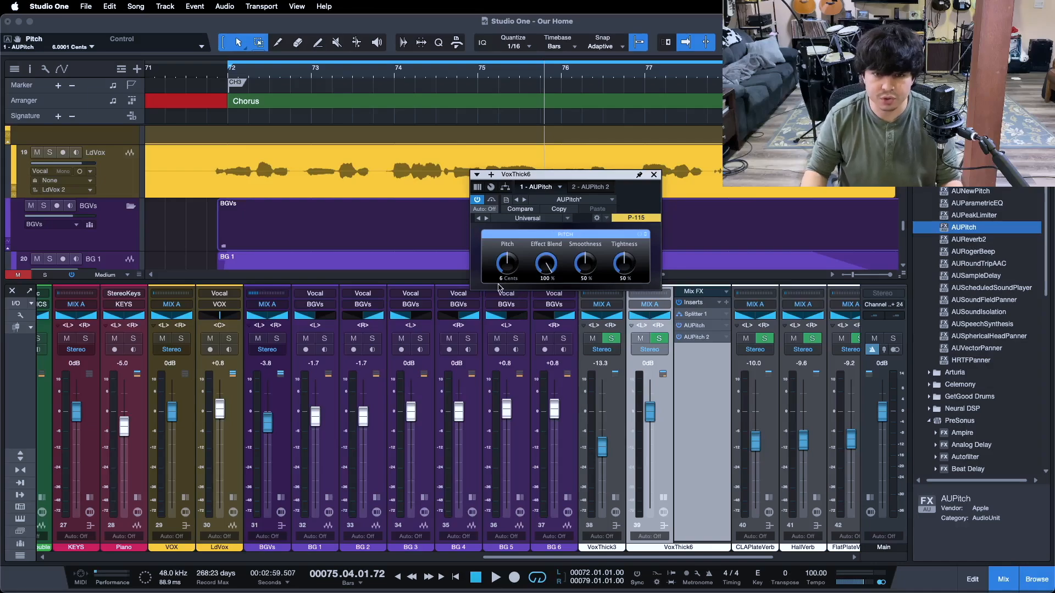
click(582, 187)
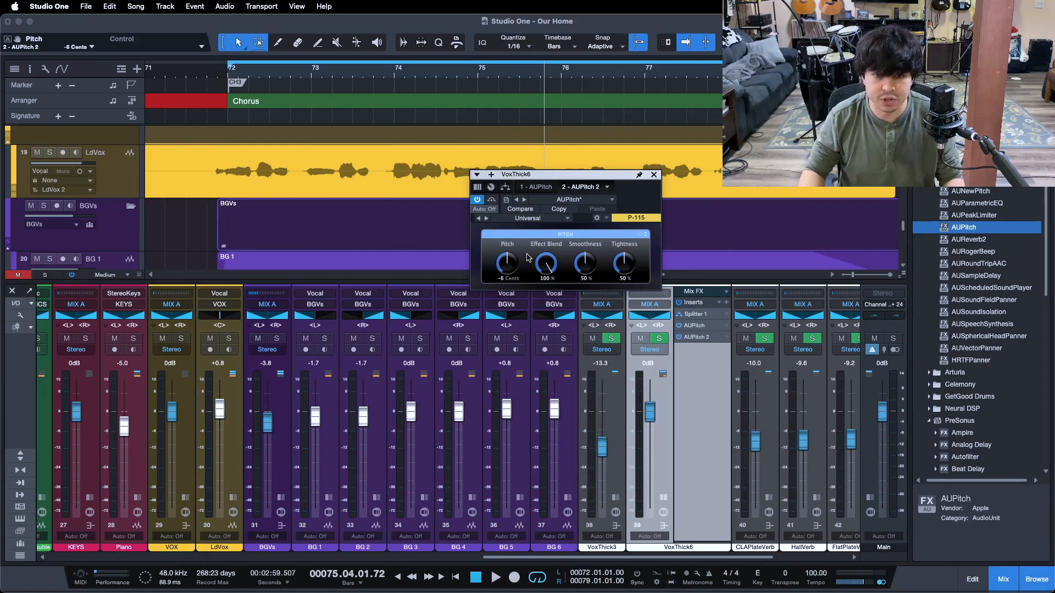
click(654, 174)
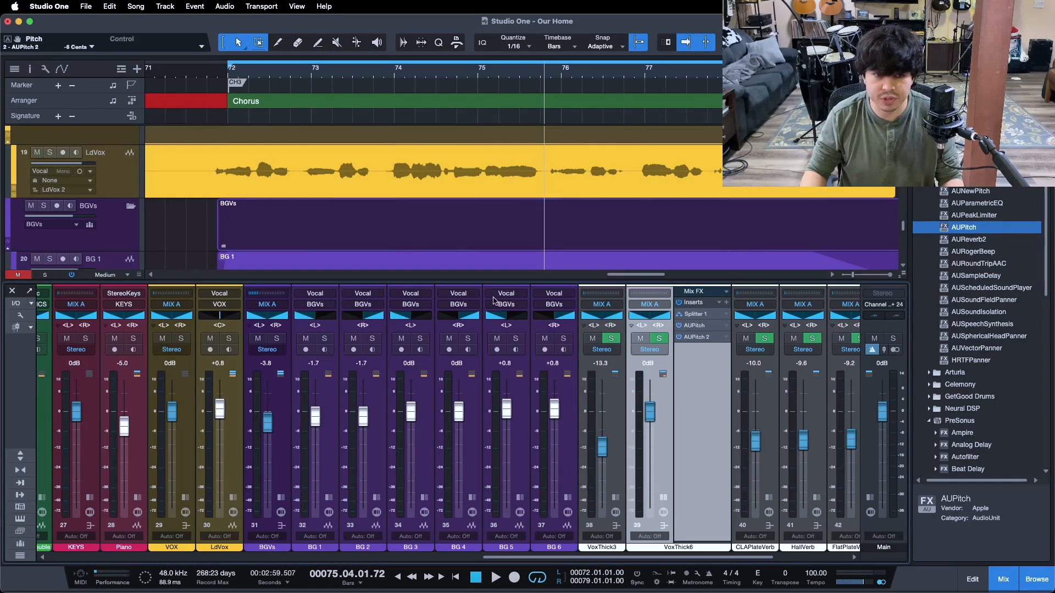
- Add a send from LdVox to the VoxThick6 bus
click(231, 505)
click(296, 418)
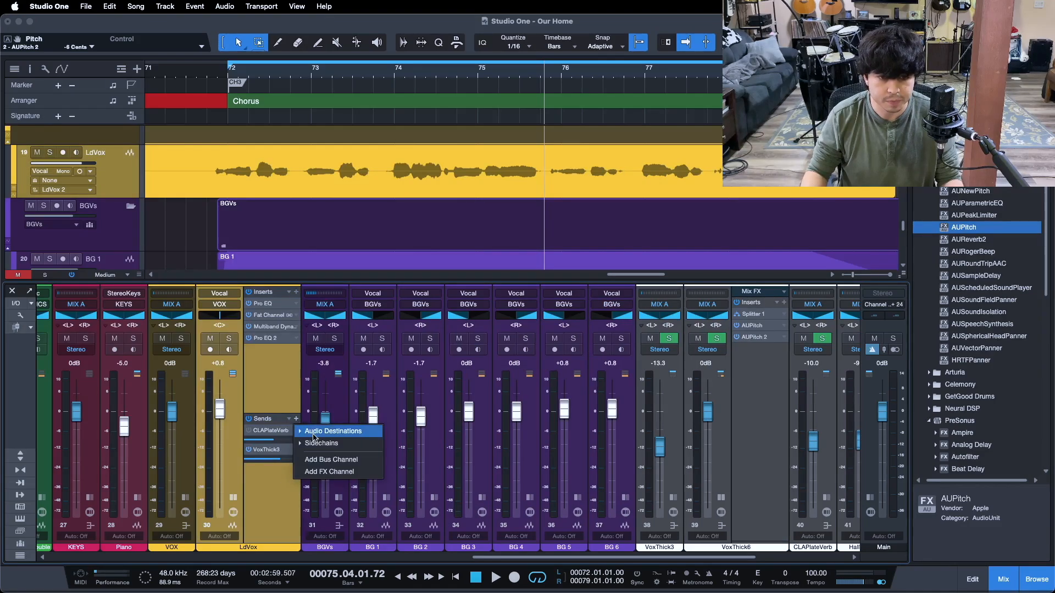
click(314, 431)
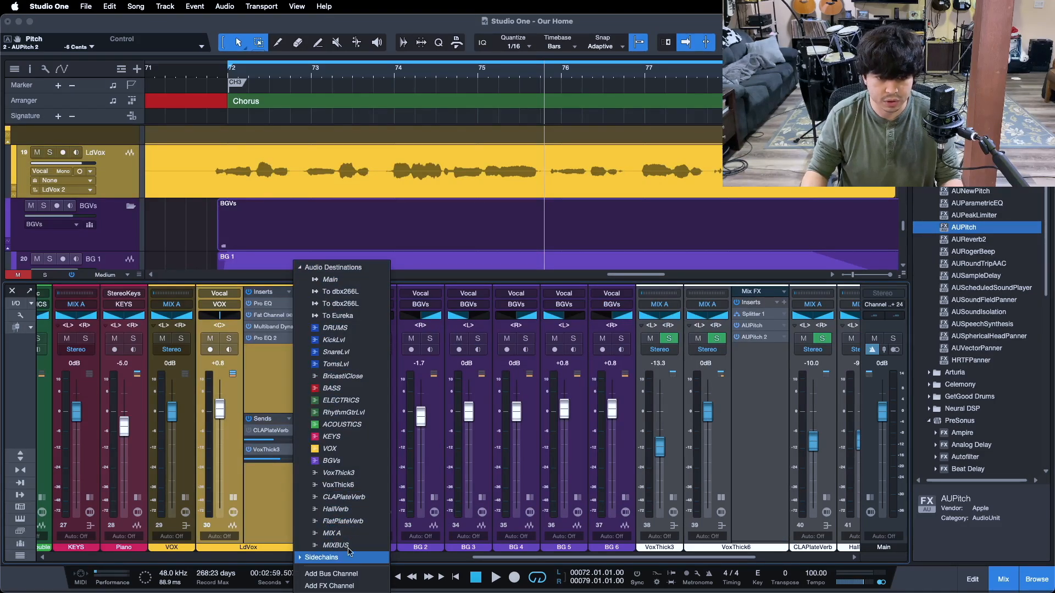
click(347, 485)
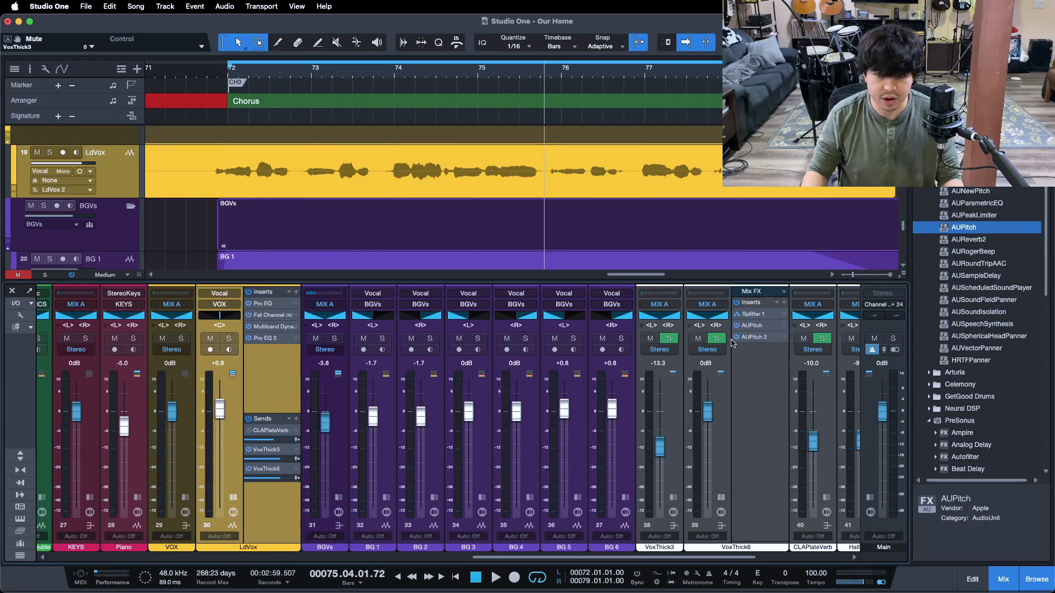
- Mute VoxThick3 and bring VoxThick6 up from silence to about -13.3 dB while the chorus plays from bar 72
key(space)
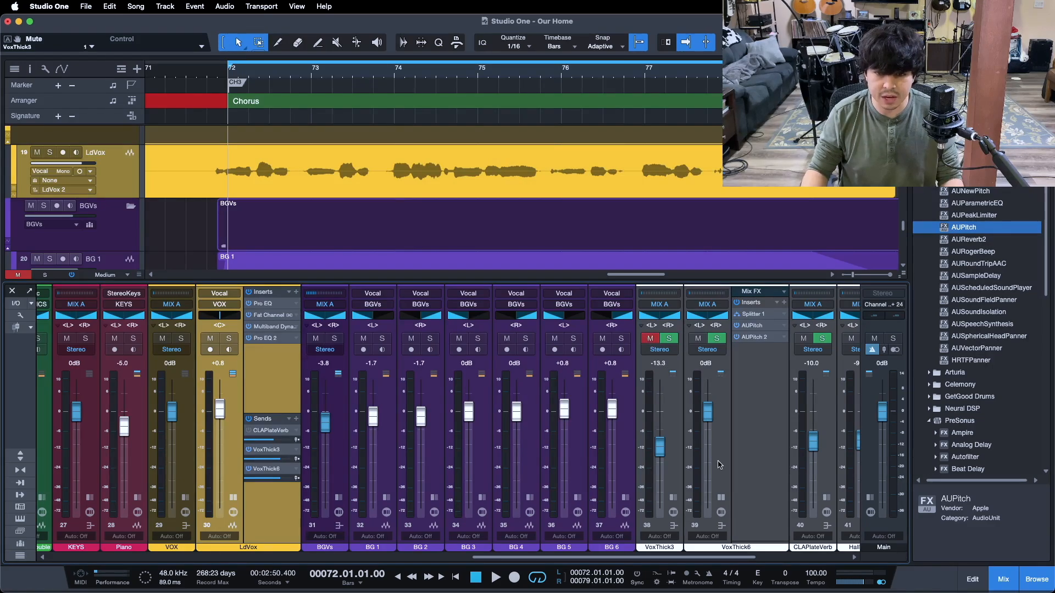
drag(709, 424, 721, 498)
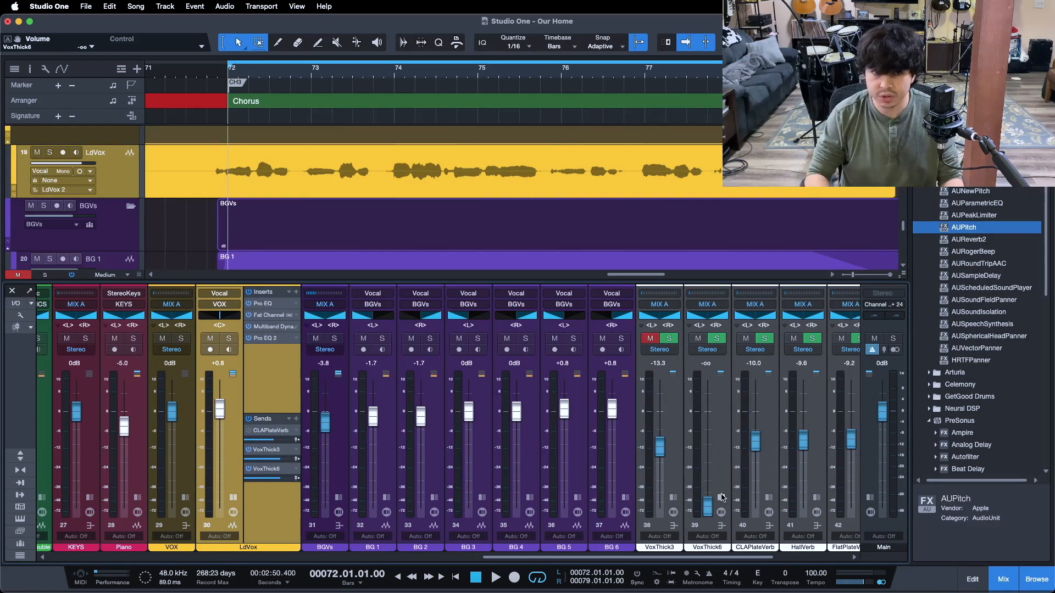
click(714, 444)
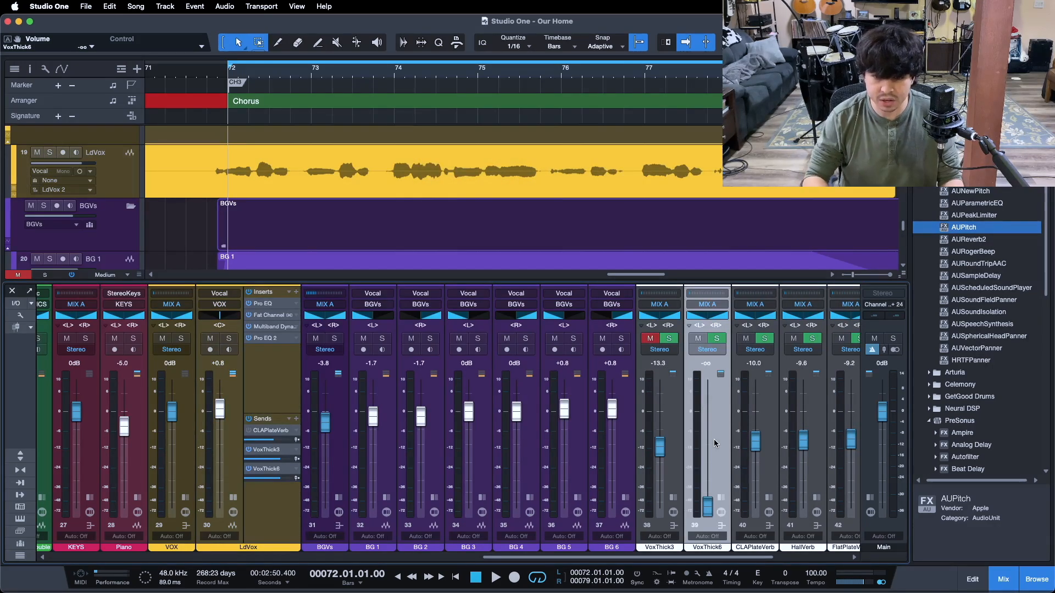
key(space)
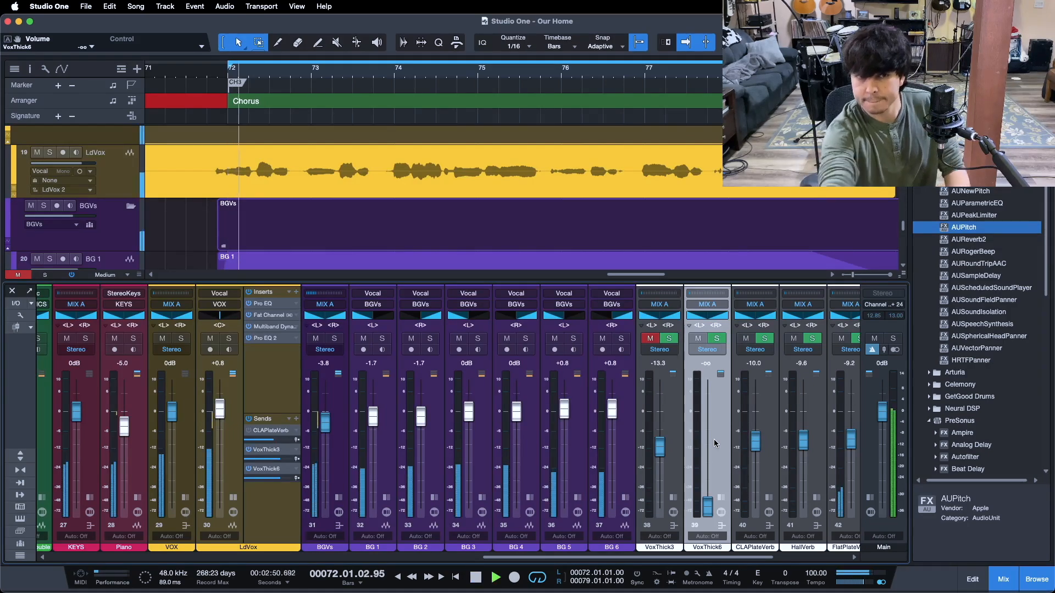
drag(695, 509, 701, 444)
key(KP_1)
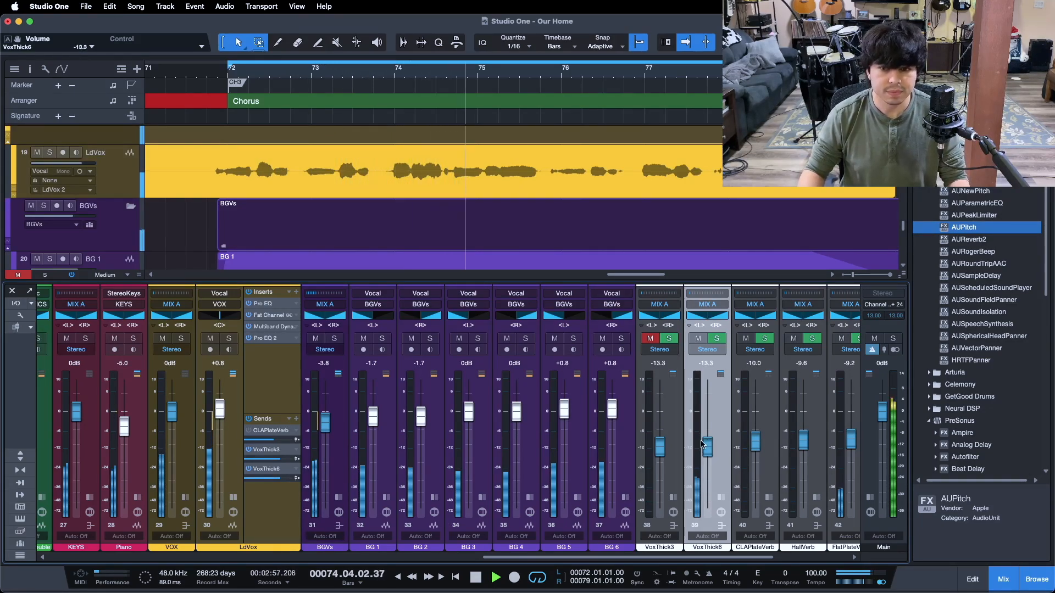
- Compare the mix with VoxThick6 muted and unmuted, lower its fader to about -15 dB, and stop playback
click(698, 339)
drag(708, 445, 708, 447)
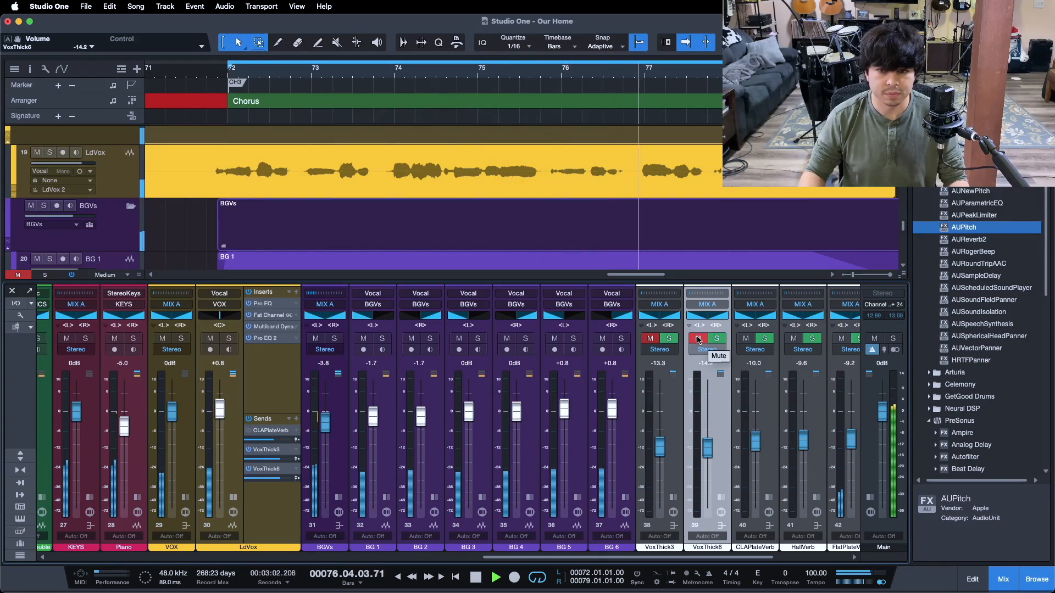
click(698, 338)
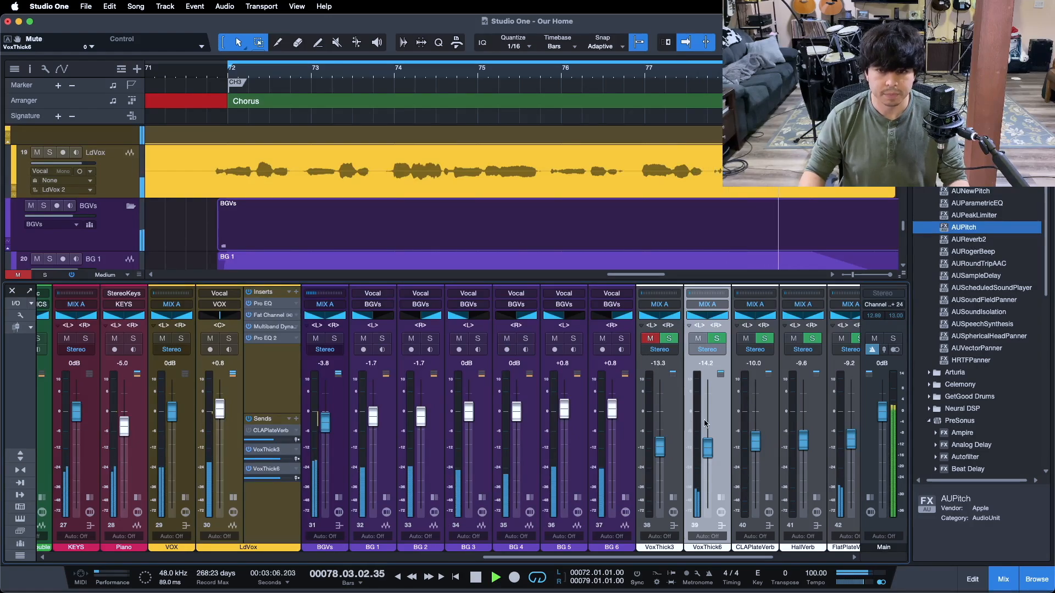
scroll(704, 427, down, 2)
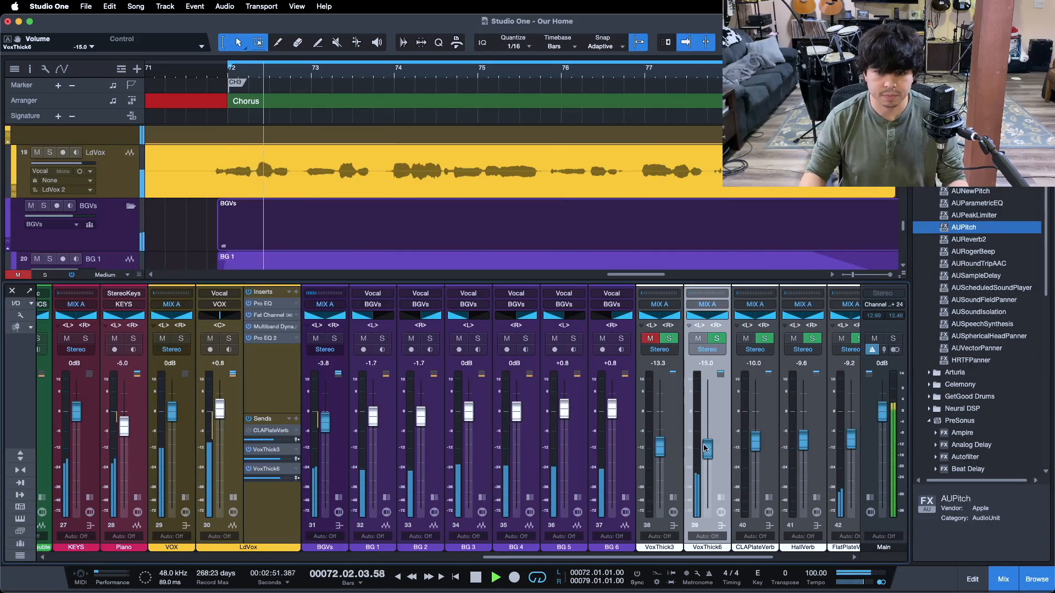
click(694, 339)
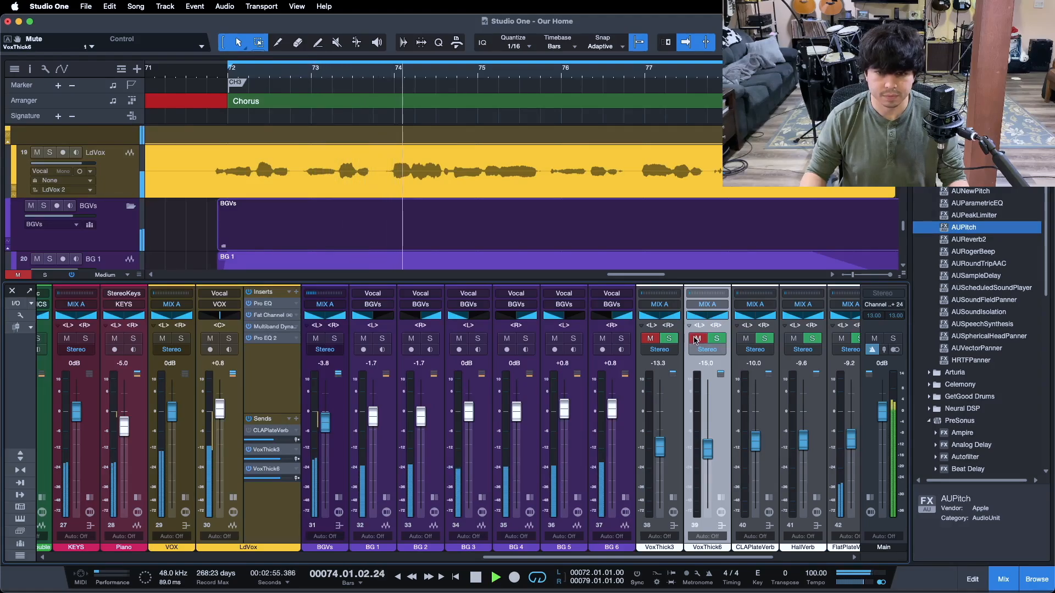
click(695, 339)
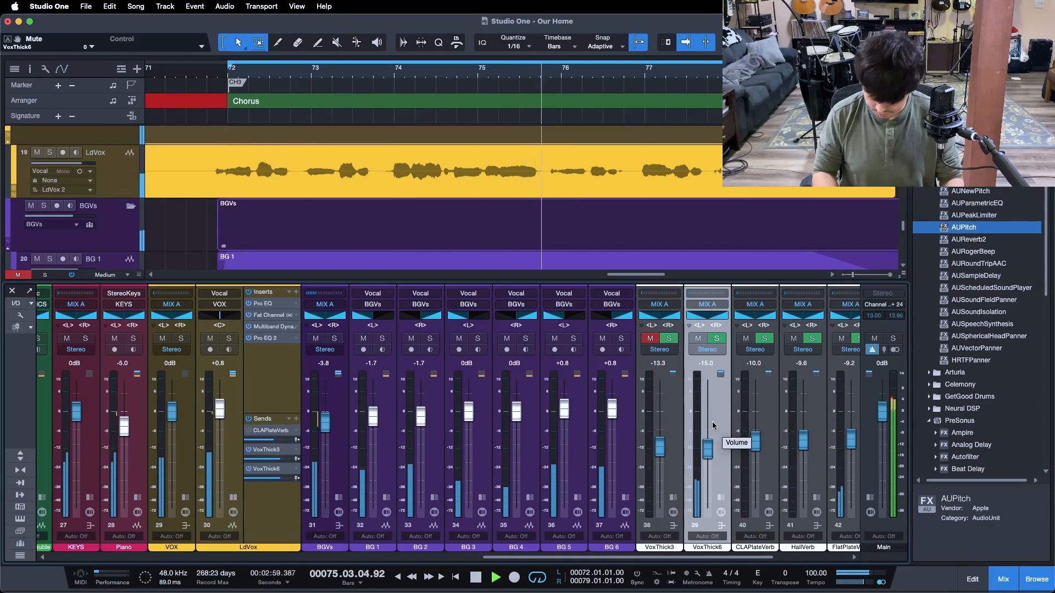
key(space)
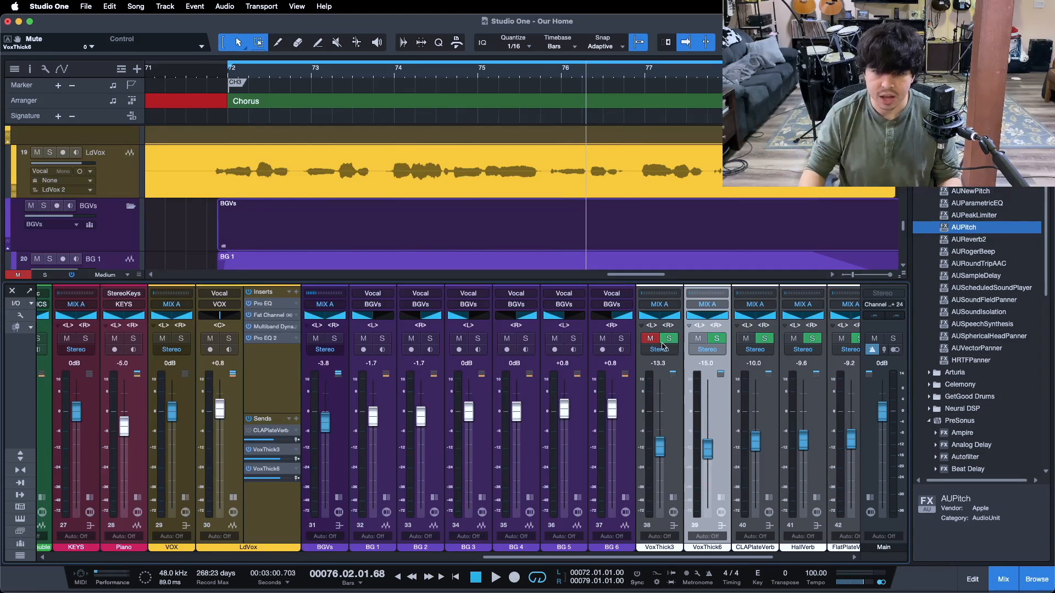
- Replay the chorus from bar 72 and unmute VoxThick3 so both thickening buses are blended in
click(678, 445)
click(718, 411)
key(KP_1)
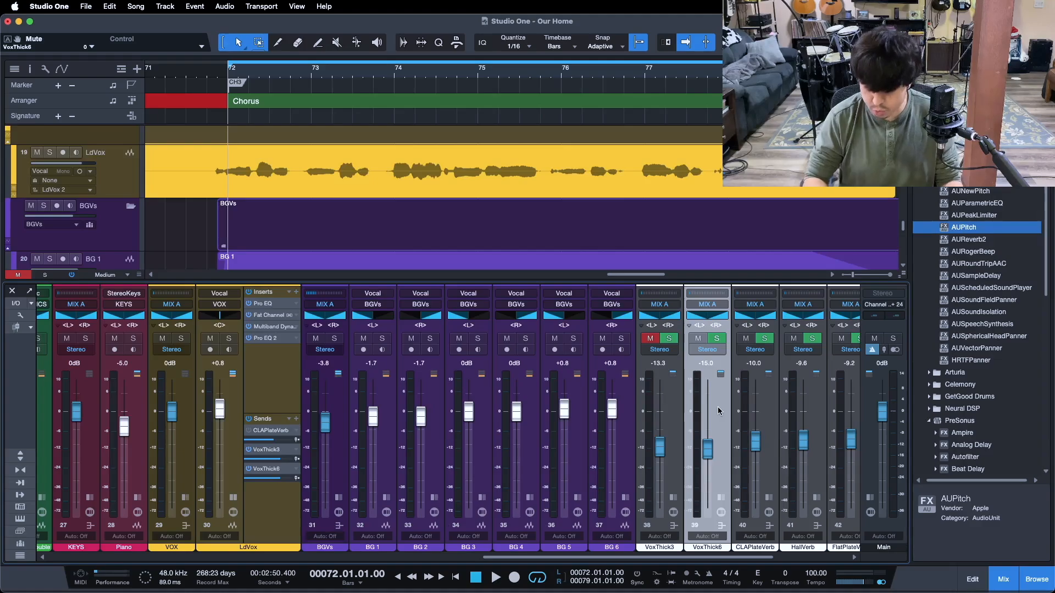
key(space)
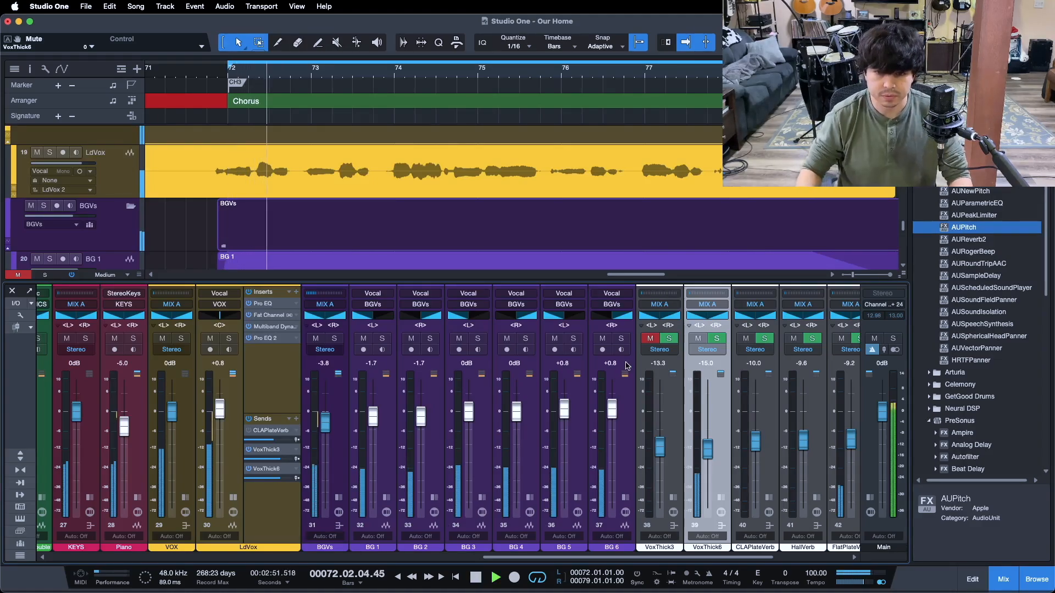
click(652, 337)
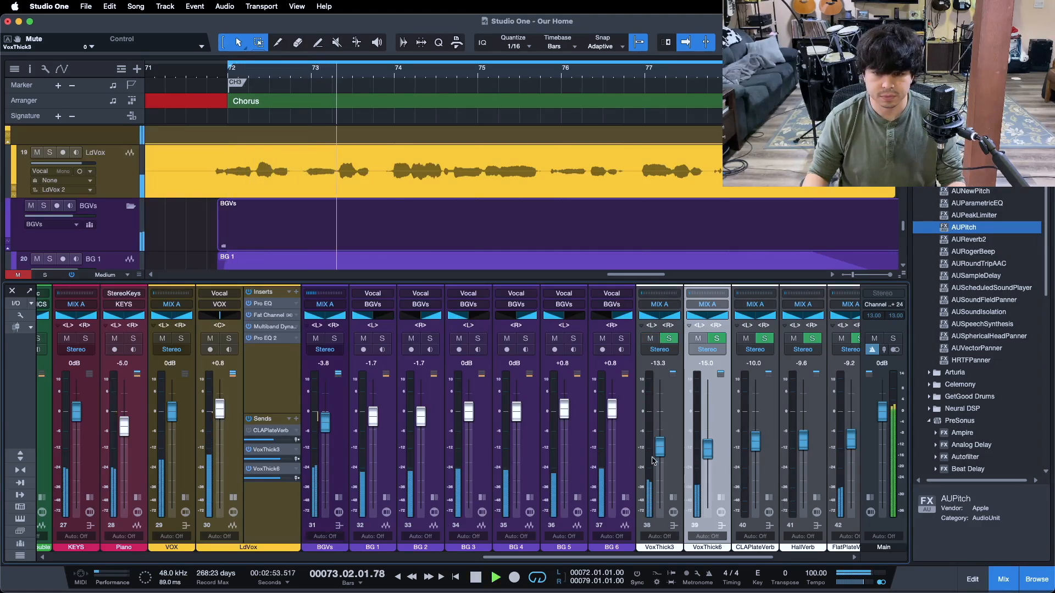
- Lower VoxThick3 to -15.0 dB, group-select it with VoxThick6, and compare the chorus with both buses muted and unmuted
drag(662, 454, 660, 452)
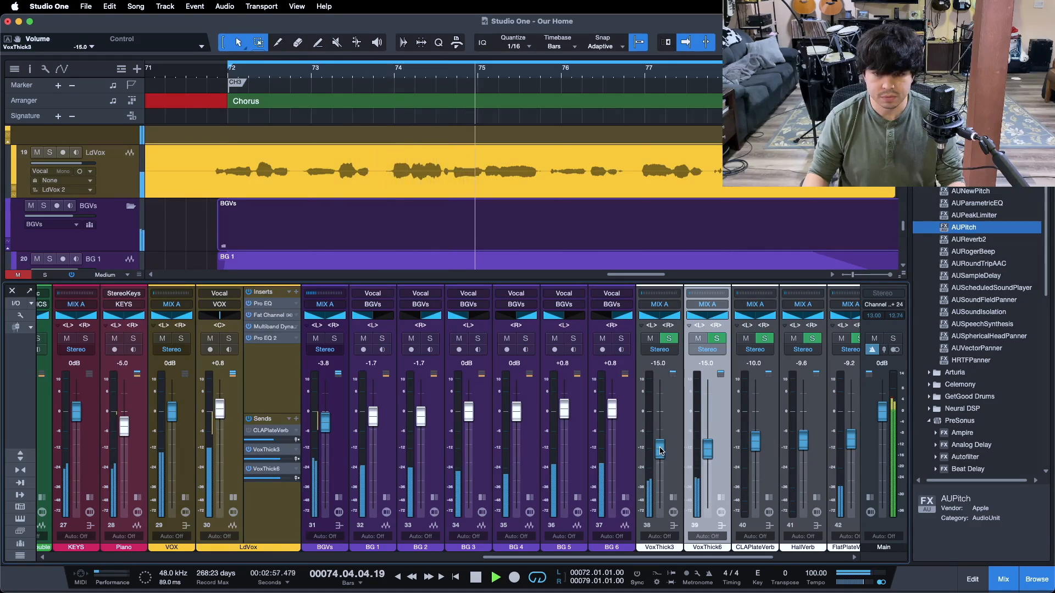
click(663, 367)
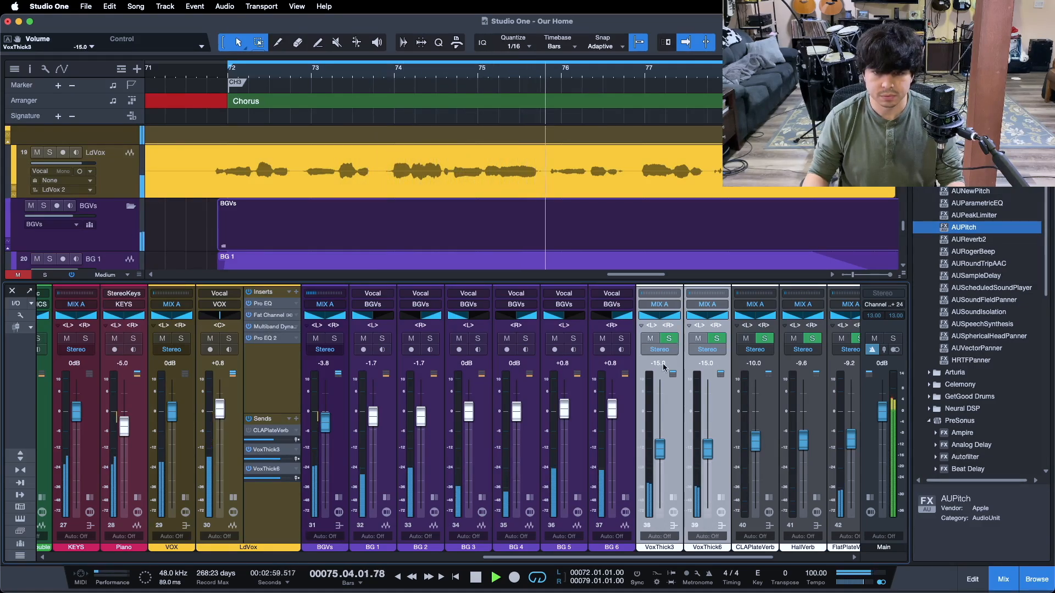
click(649, 338)
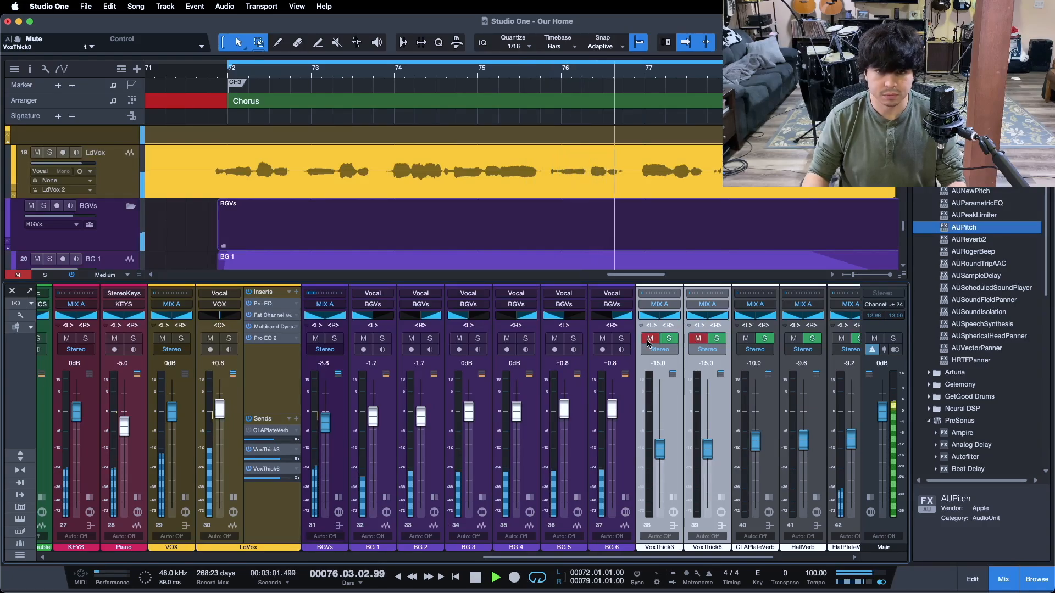
click(649, 340)
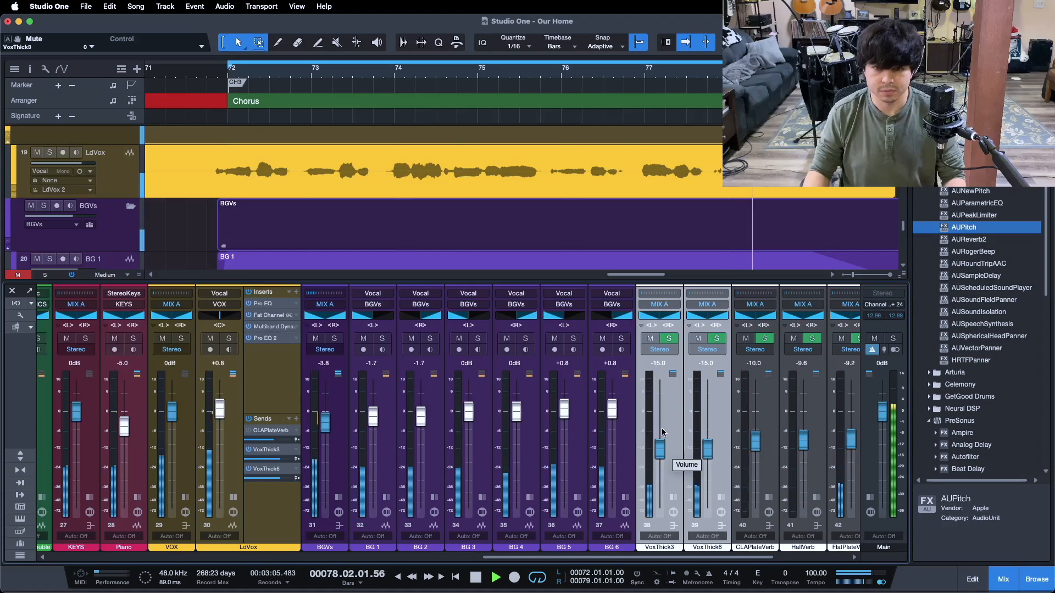
- Lower VoxThick3 and VoxThick6 together to -15.8 dB, compare the mix with and without them, and stop playback
click(651, 339)
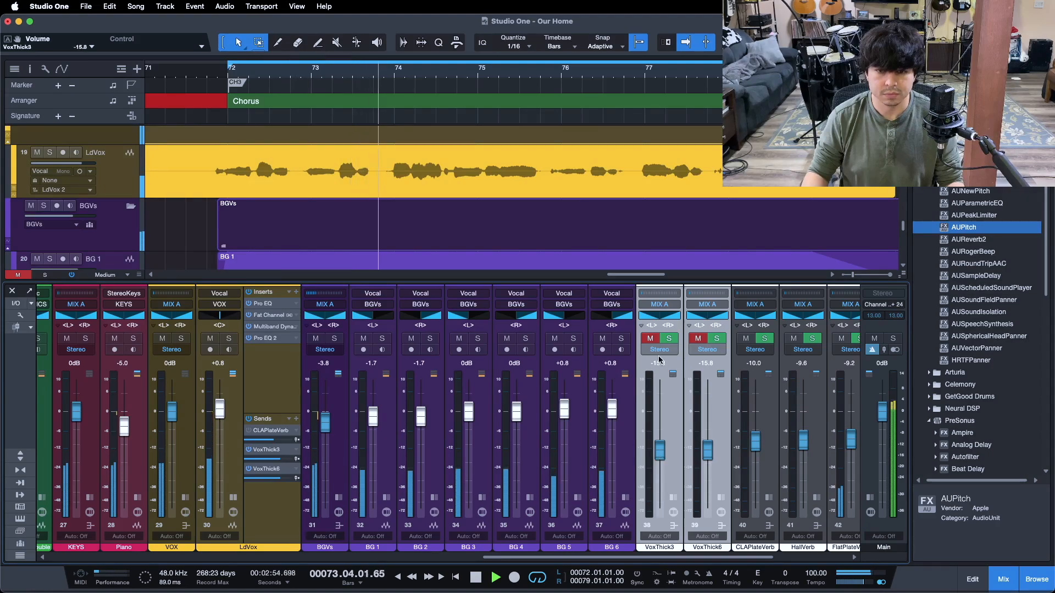
click(652, 340)
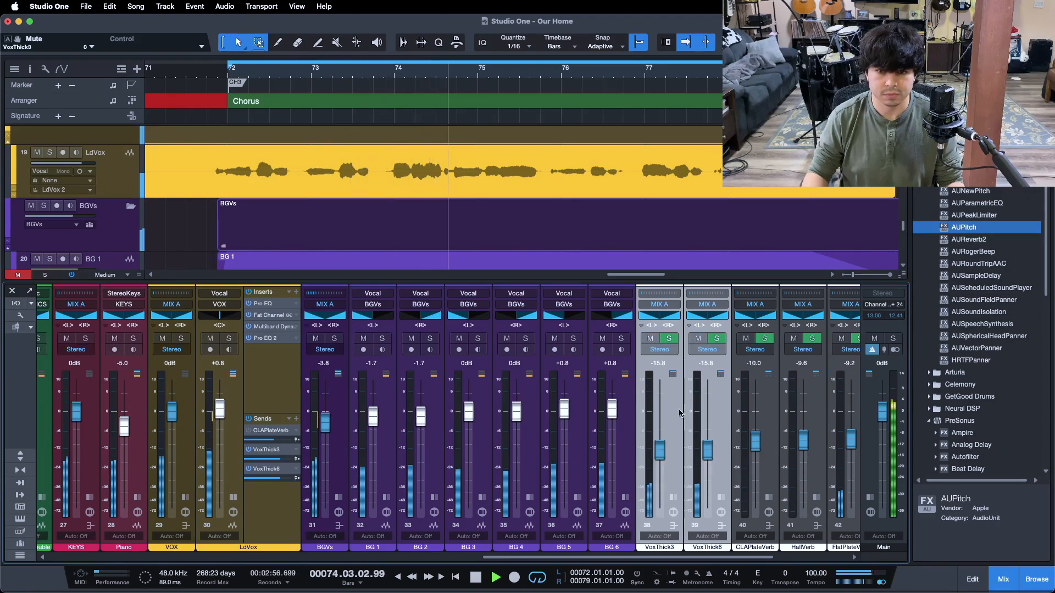
super+click(723, 413)
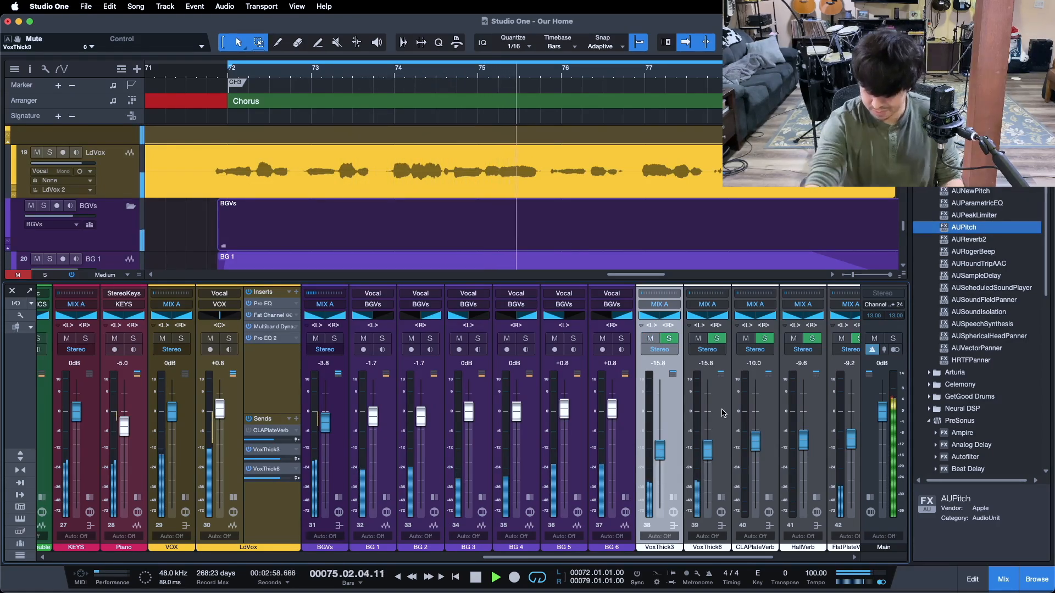
key(space)
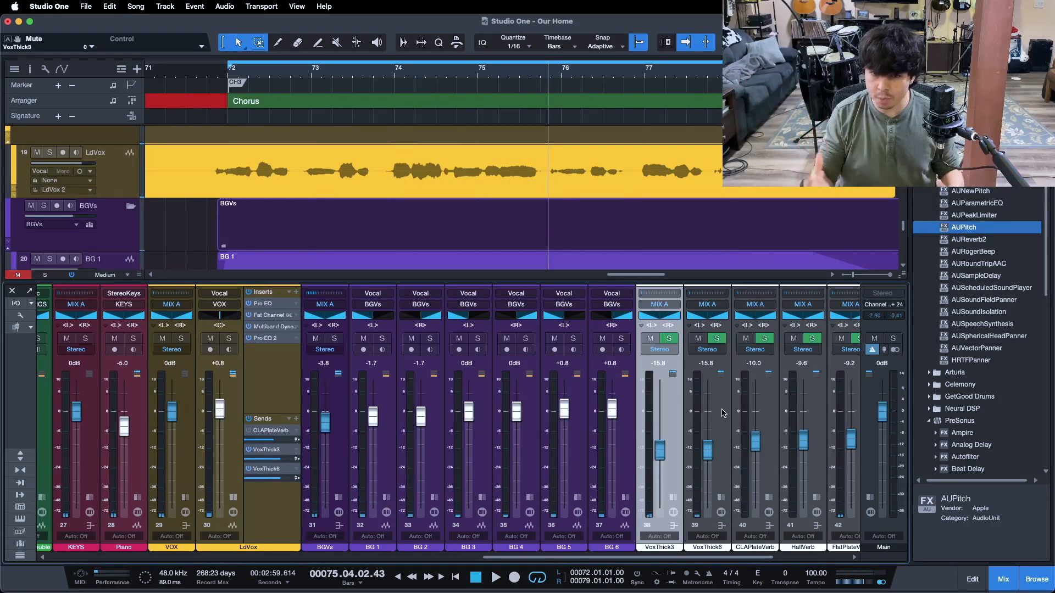
- Add a new bus channel after VoxThick6 and name it VoxThick9
click(722, 414)
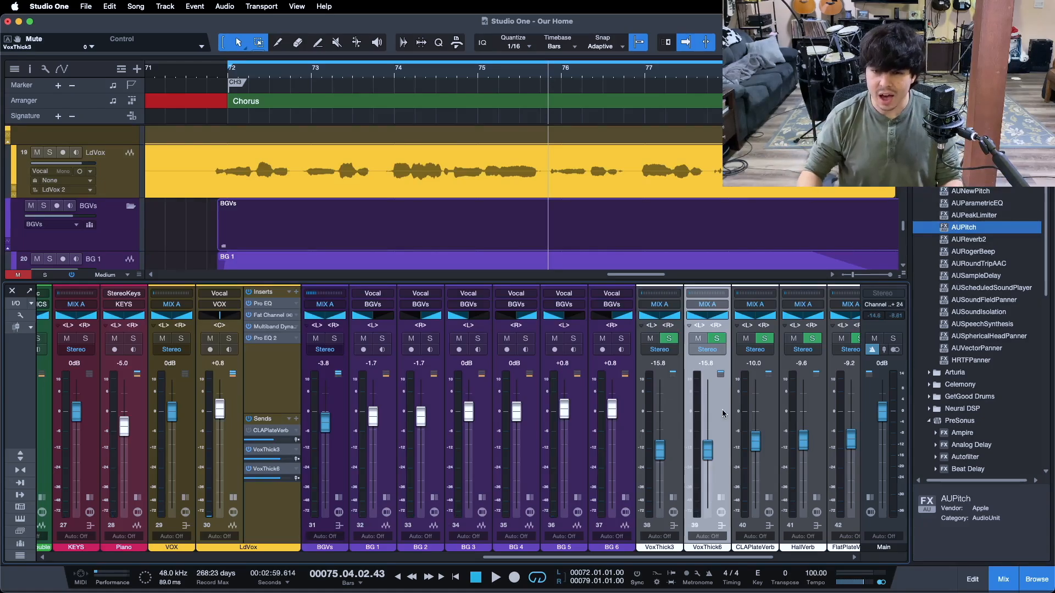
right_click(722, 413)
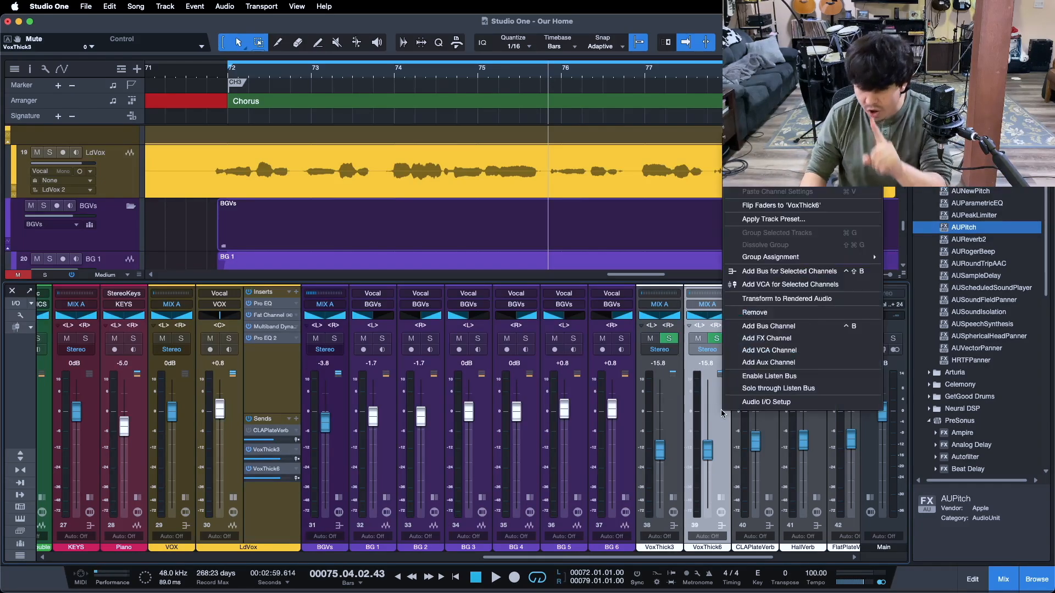
click(755, 332)
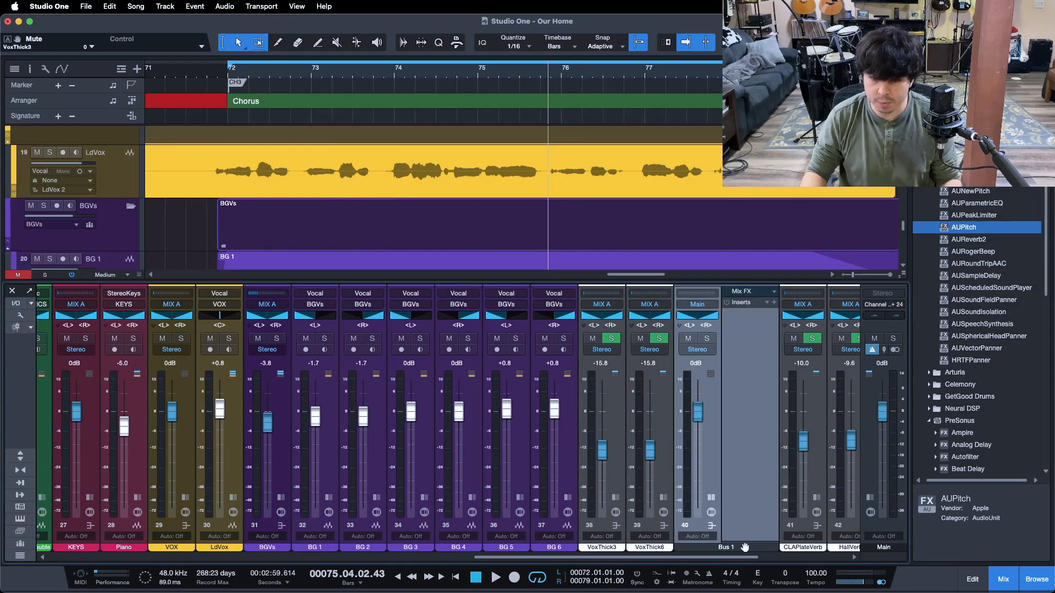
double_click(738, 547)
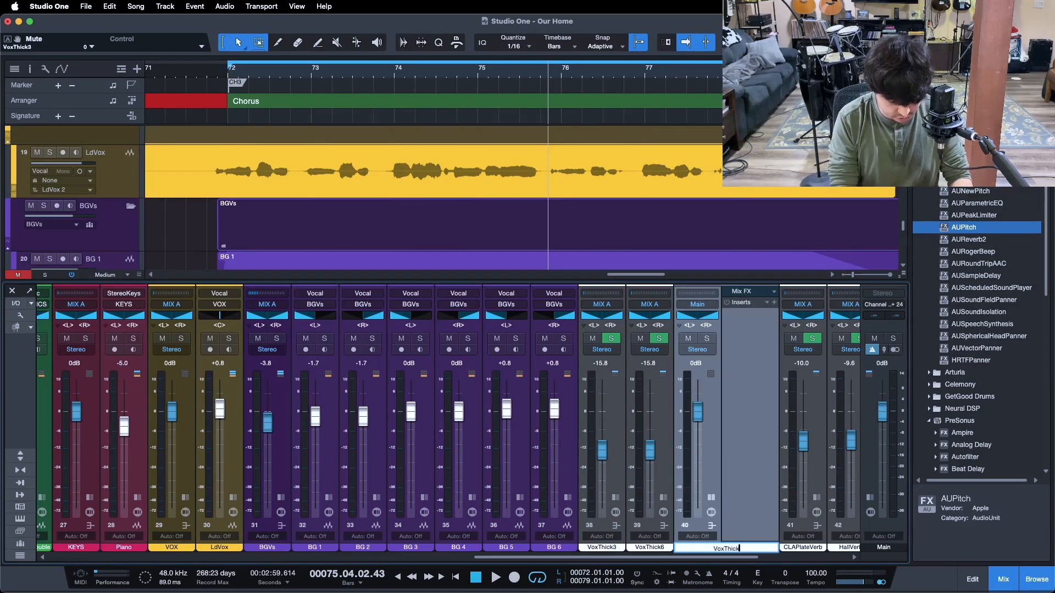
text(VoxThick9)
key(Return)
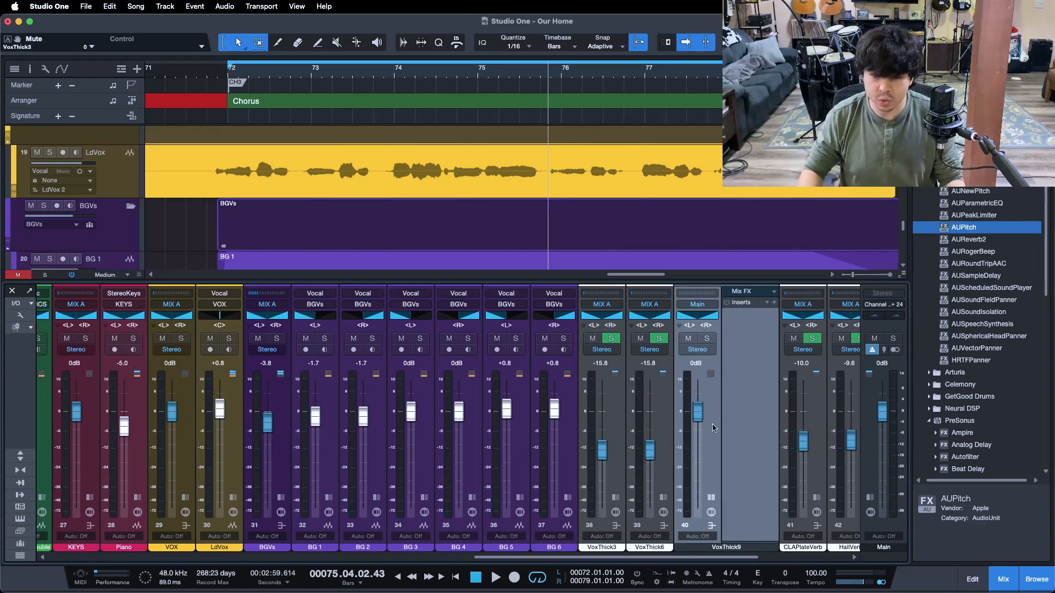
- Route the VoxThick9 bus to MIX A and give it the same white colour and solo-safe setting as the other thickening buses
click(696, 306)
click(709, 271)
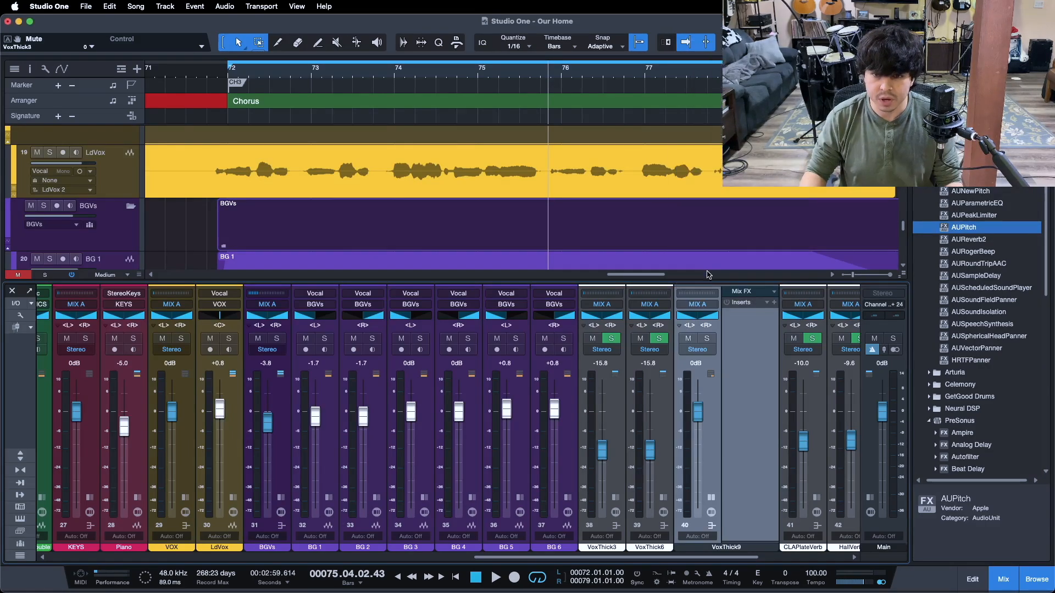
click(715, 550)
click(406, 456)
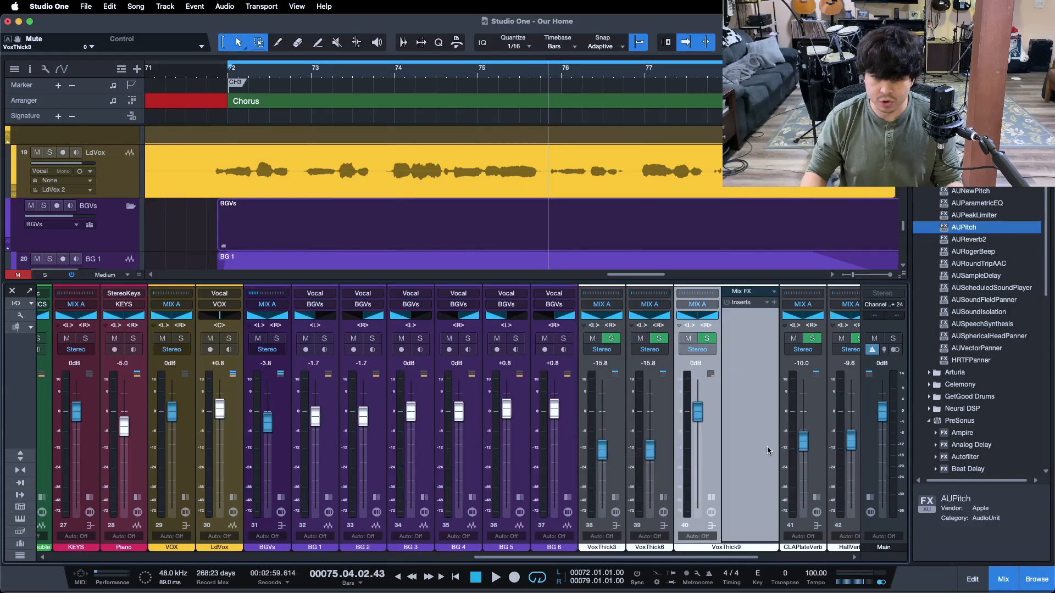
- Copy the Splitter chain with its two AUPitch inserts from VoxThick6 to VoxThick9
click(662, 500)
click(662, 500)
click(662, 500)
drag(693, 303, 794, 337)
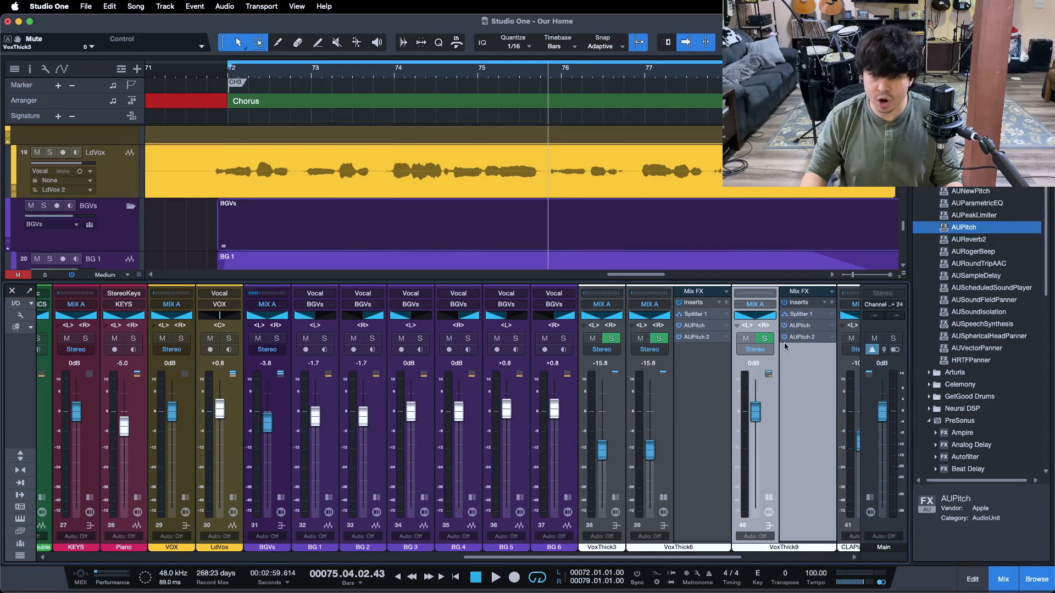
click(663, 496)
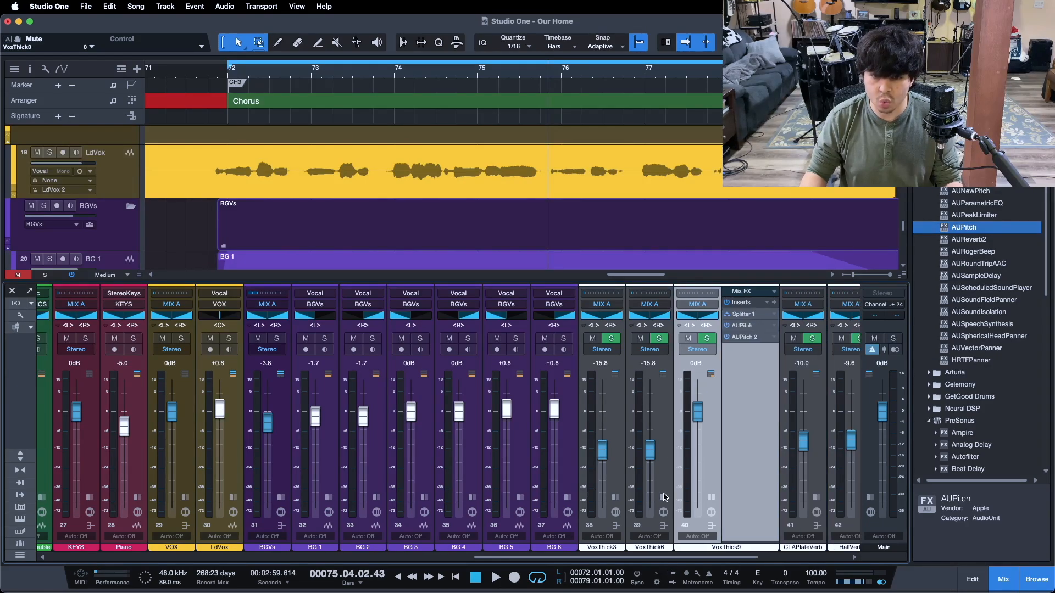
- Change the pitch offset of both AUPitch inserts on VoxThick9, with AUPitch 2 set to 9 cents
double_click(740, 314)
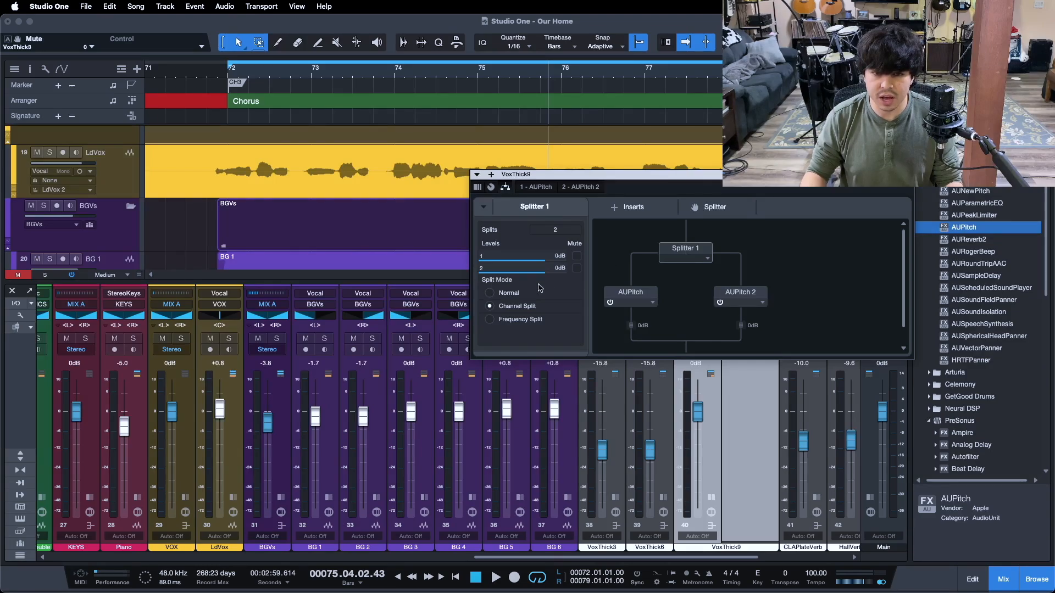
double_click(631, 293)
drag(611, 180, 577, 265)
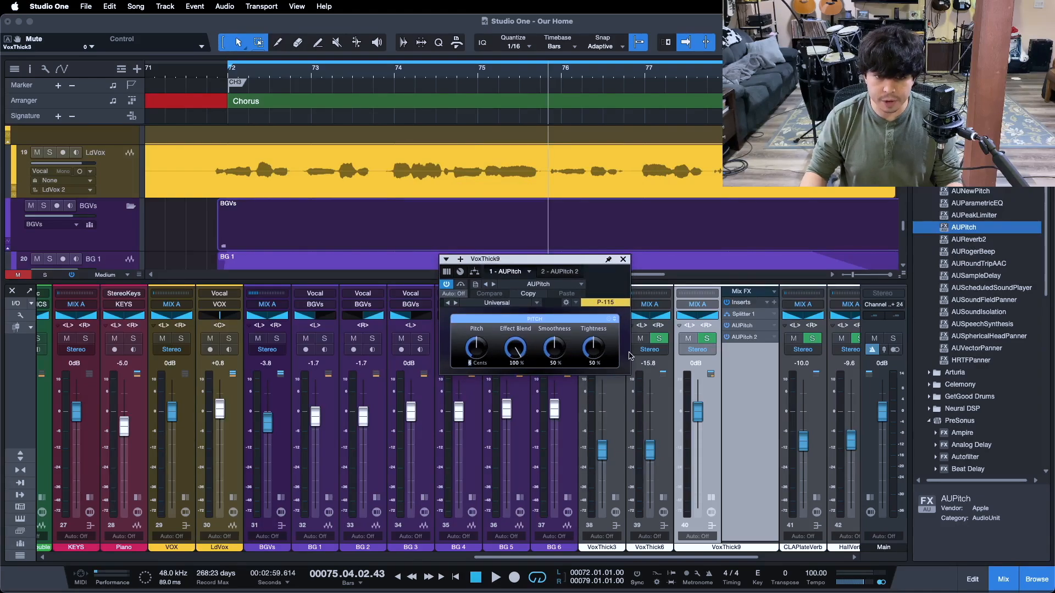
key(Return)
click(558, 272)
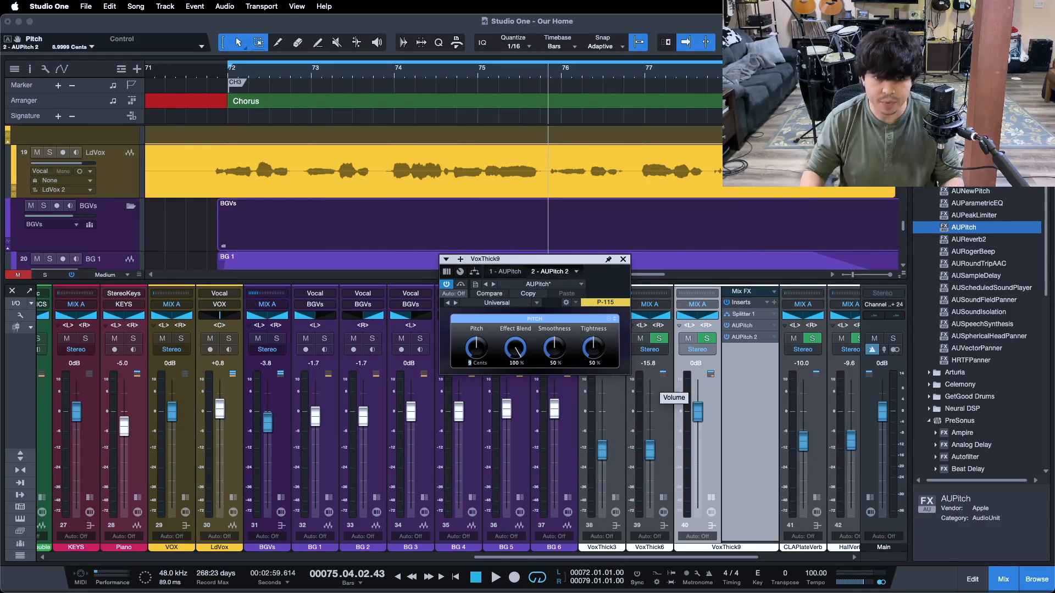
- Review the AUPitch detune settings on VoxThick3, VoxThick6 and VoxThick9
click(614, 421)
drag(577, 260, 426, 262)
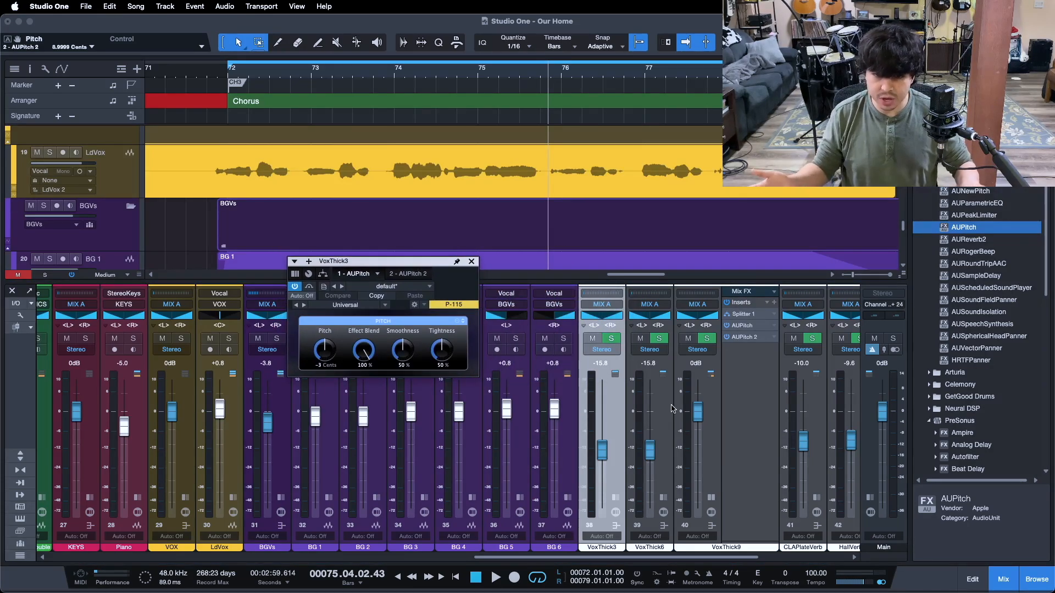
click(671, 408)
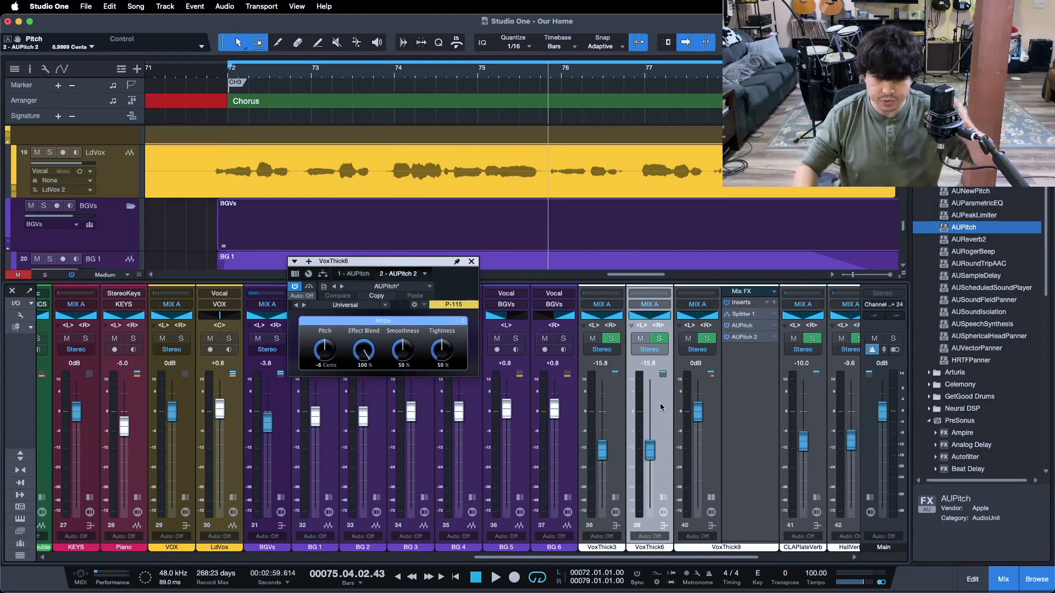
click(704, 444)
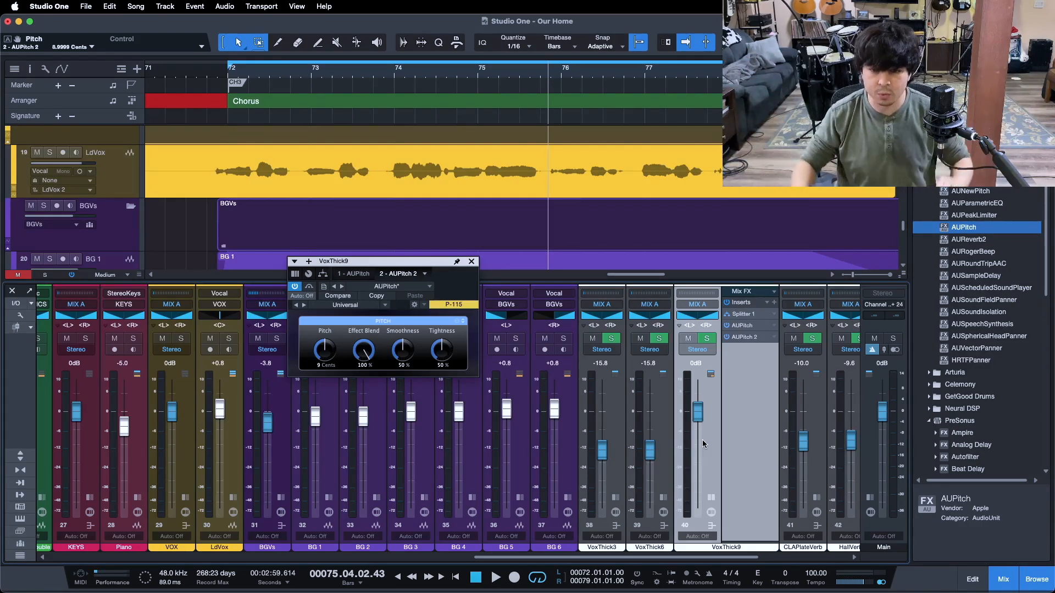
- Mute VoxThick3 and VoxThick6, and add a send from LdVox to the VoxThick9 bus
click(593, 339)
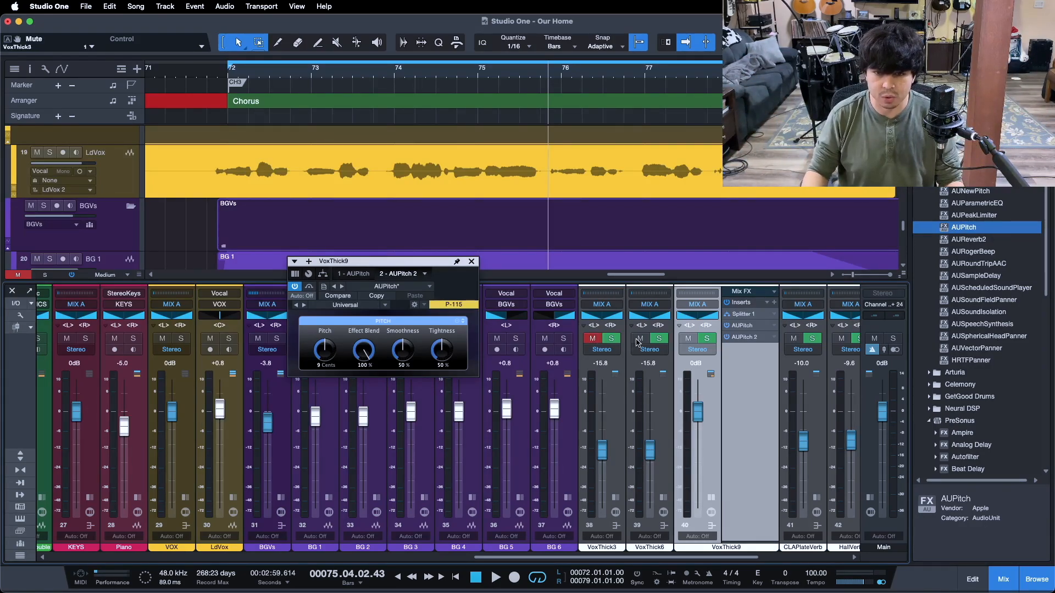
key(space)
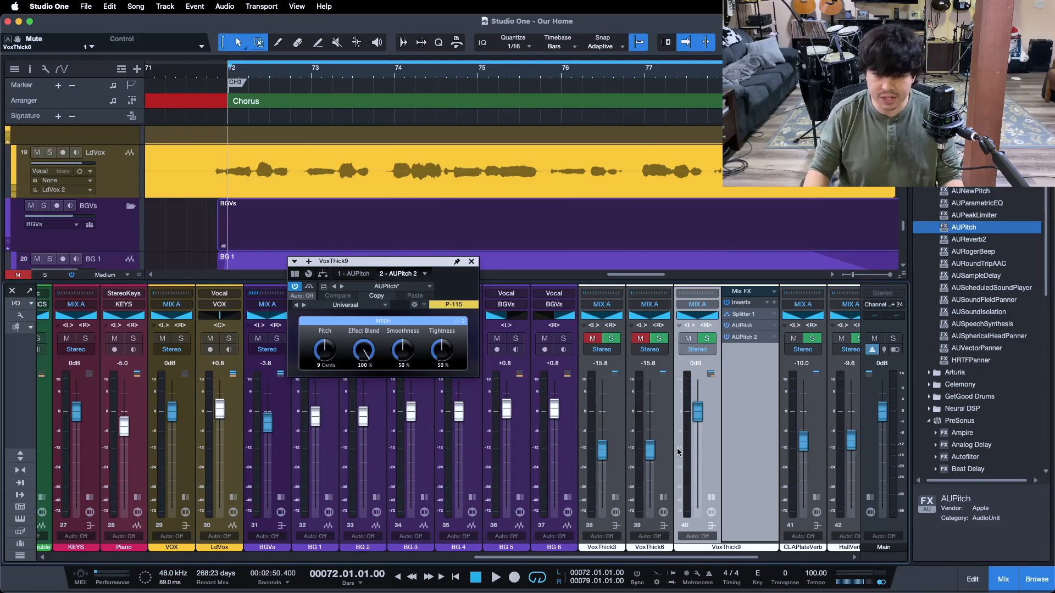
click(231, 499)
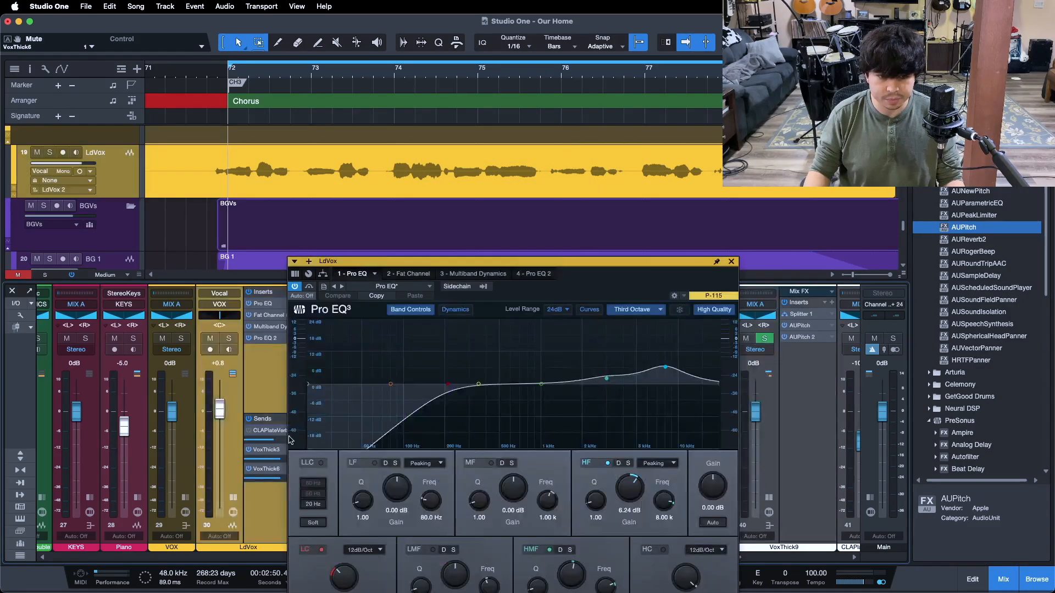
click(730, 262)
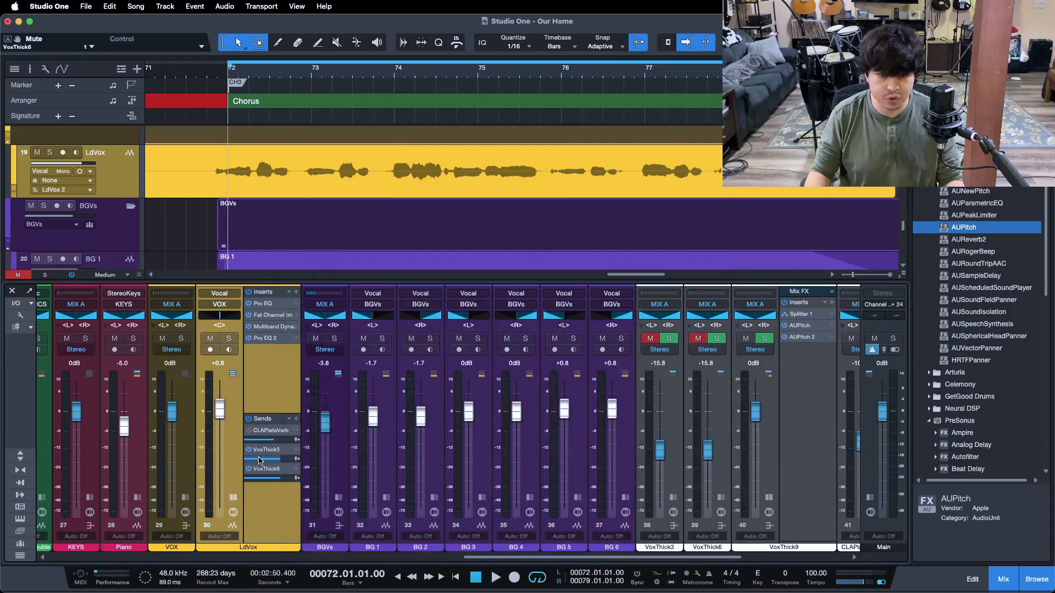
click(296, 422)
click(324, 428)
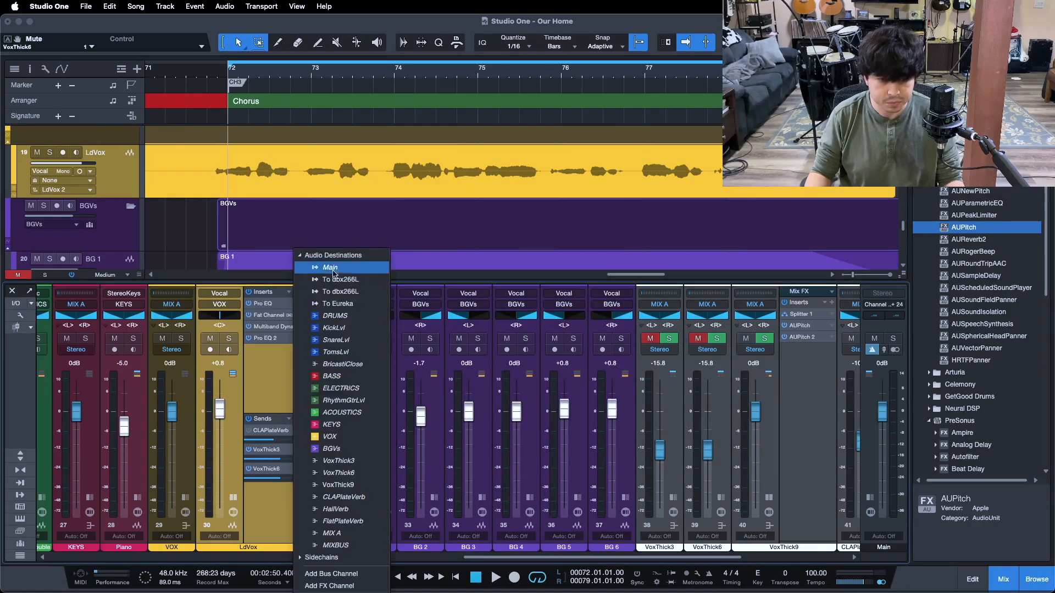
click(352, 485)
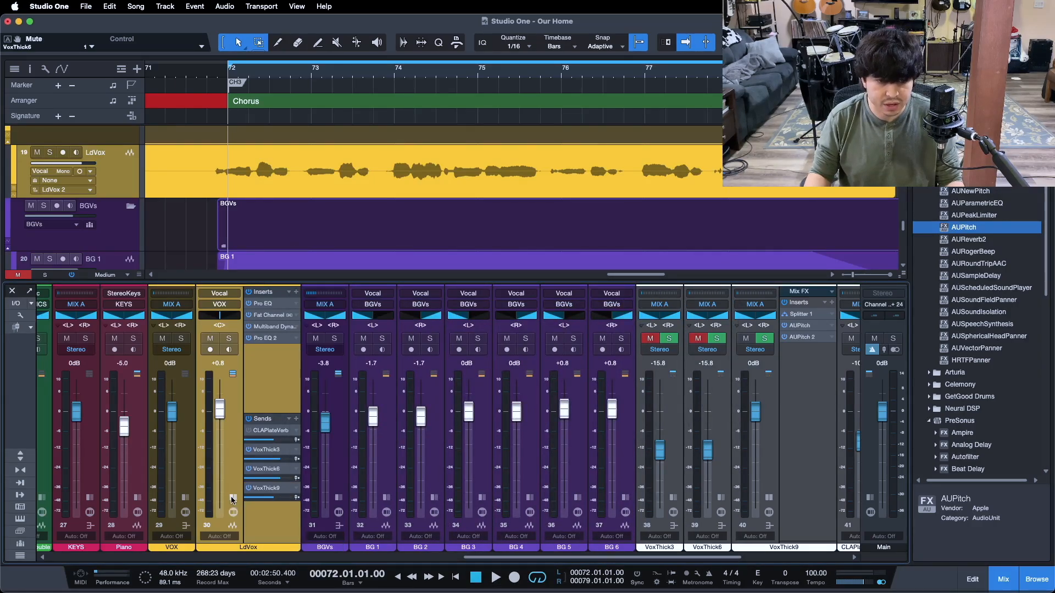
click(231, 499)
- Bring VoxThick9 up from silence while the chorus plays, settle its fader at about -10.8 dB, and replay from bar 72
drag(697, 409, 672, 591)
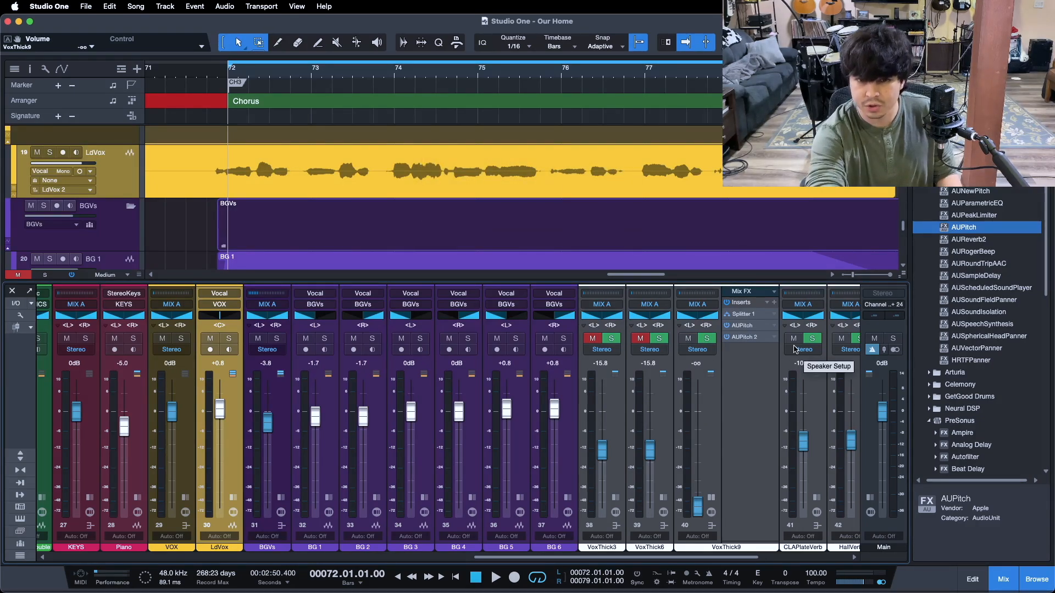
key(space)
drag(695, 513, 705, 422)
scroll(703, 415, down, 3)
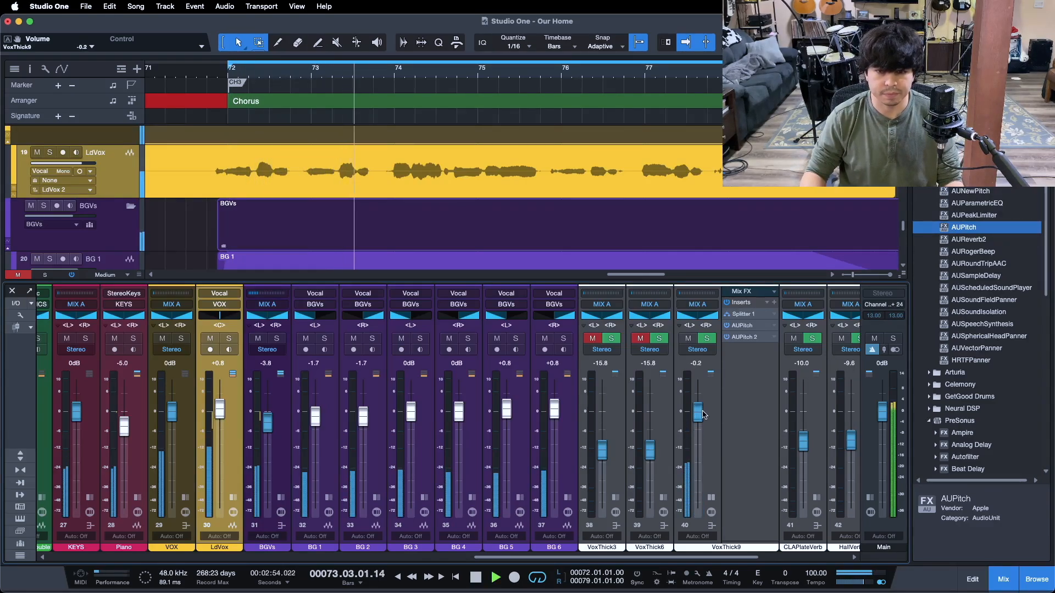
scroll(701, 415, down, 5)
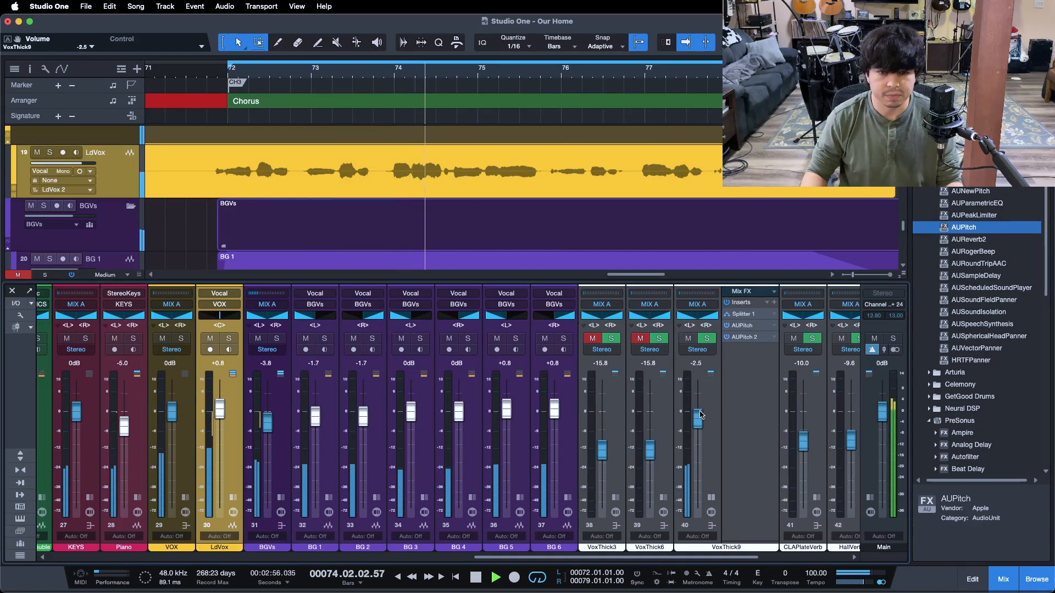
scroll(701, 415, down, 3)
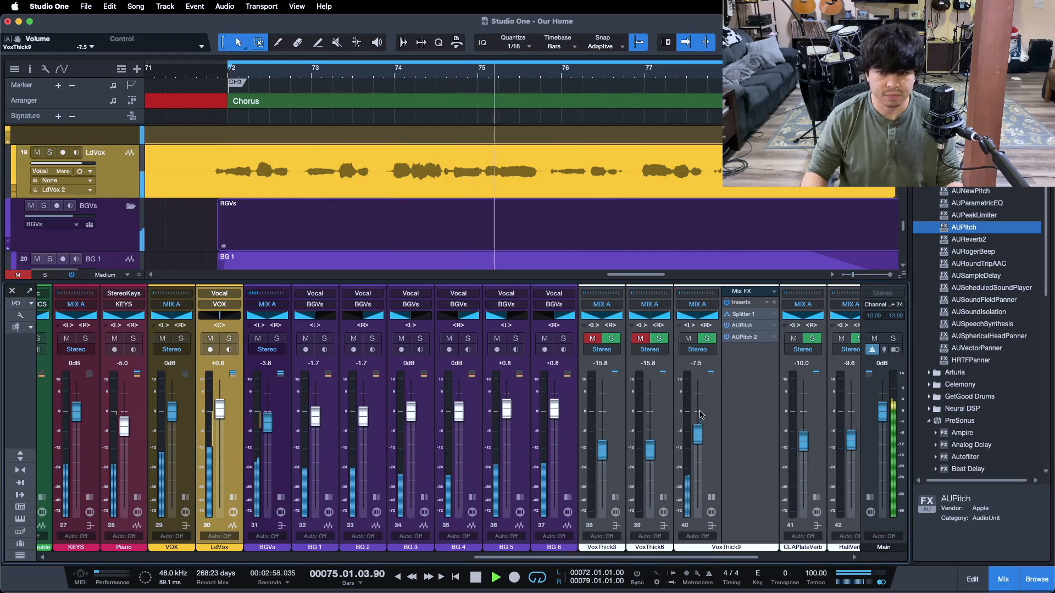
scroll(700, 415, down, 2)
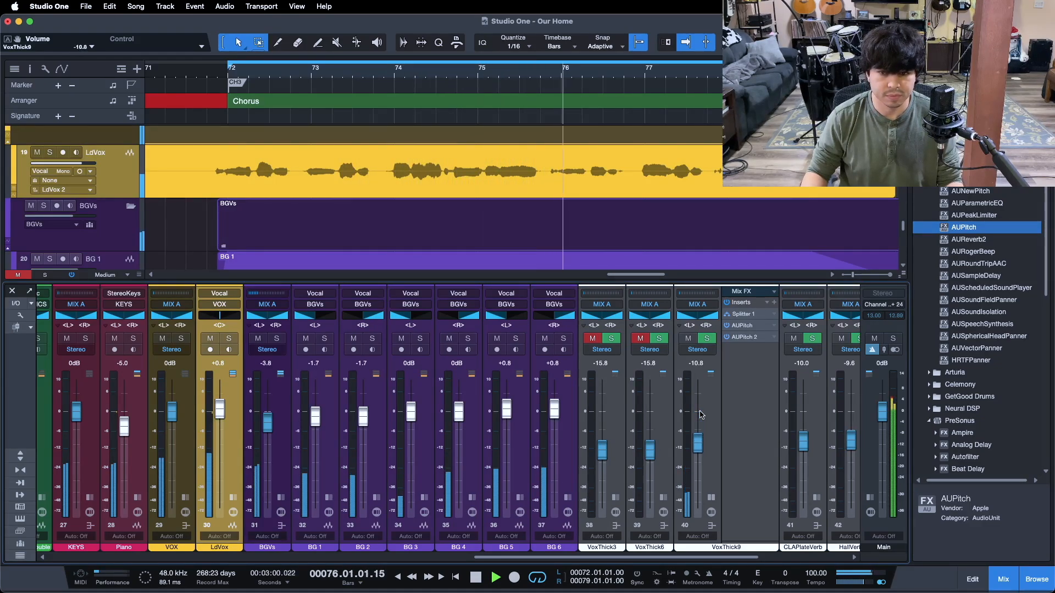
key(space)
key(space)
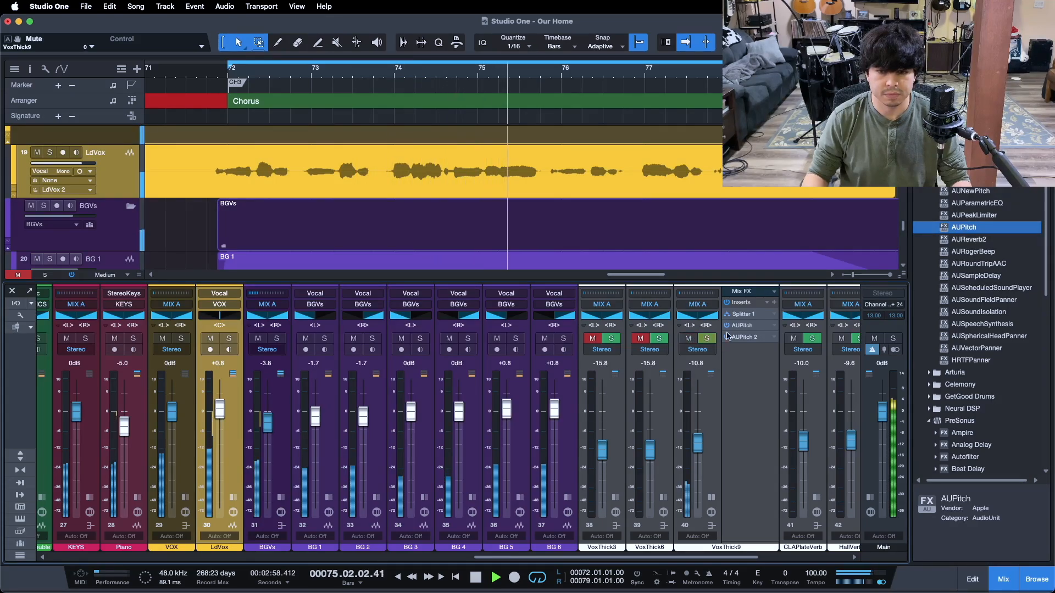
- Inspect the AUPitch 2 detune setting and the Splitter 1 routing on VoxThick9
click(745, 326)
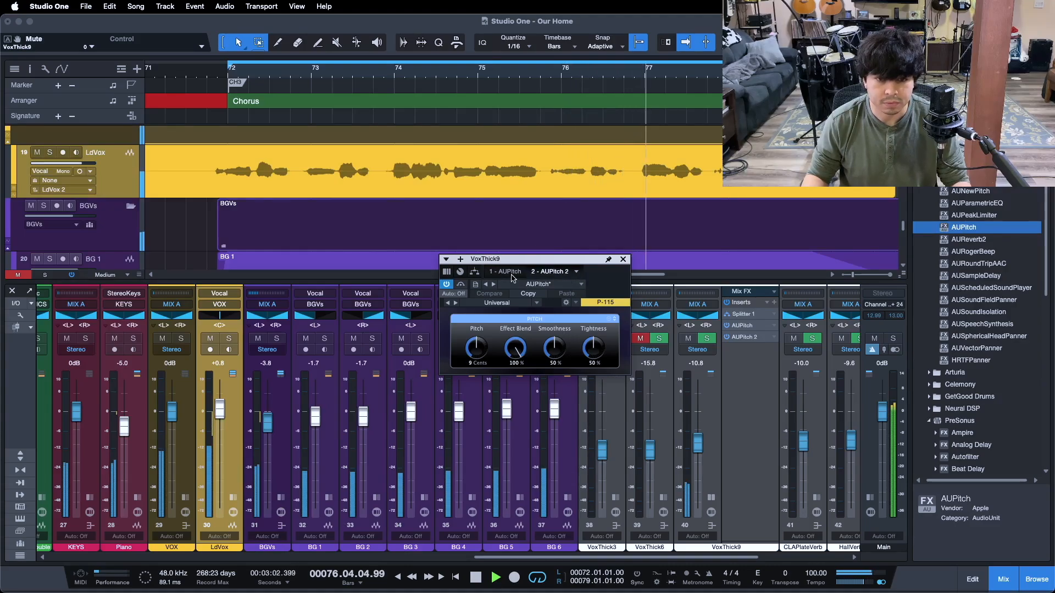
click(475, 271)
click(657, 334)
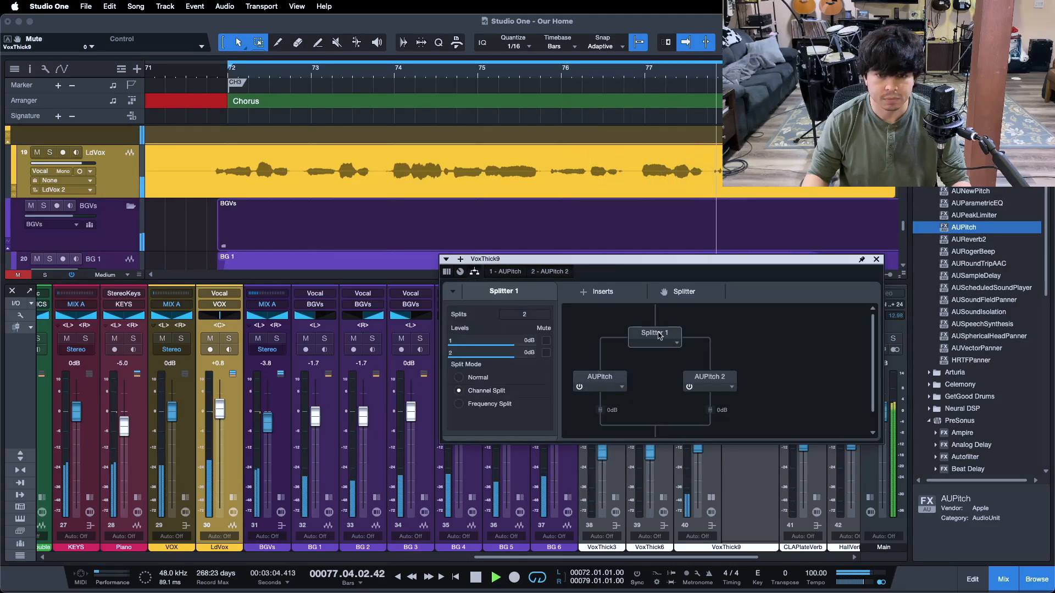
click(876, 259)
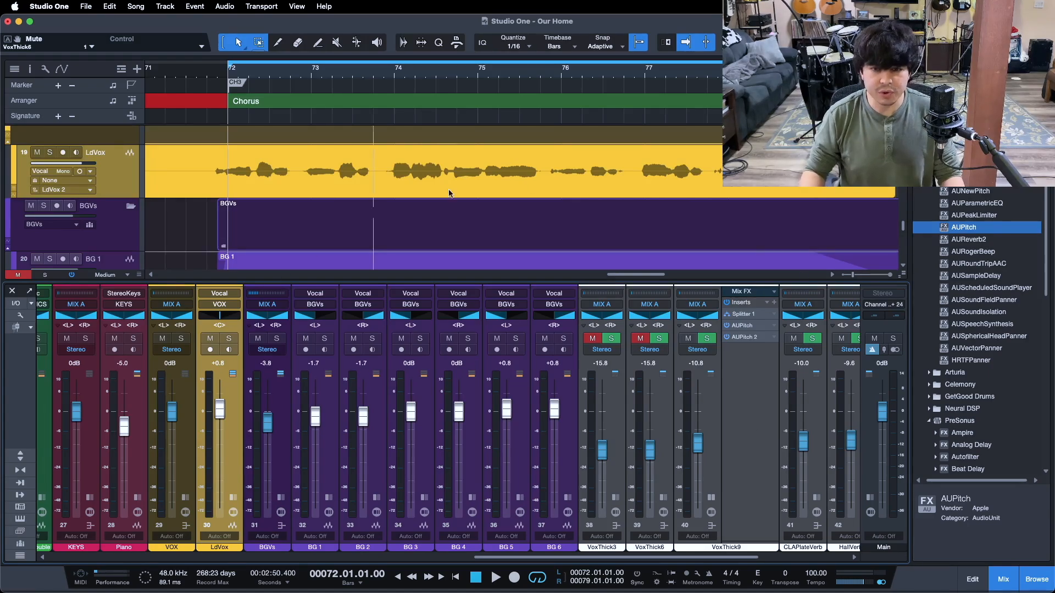
- Play the chorus, unmute VoxThick6 and VoxThick3, and lower the VoxThick9 fader to -15.8 dB
key(space)
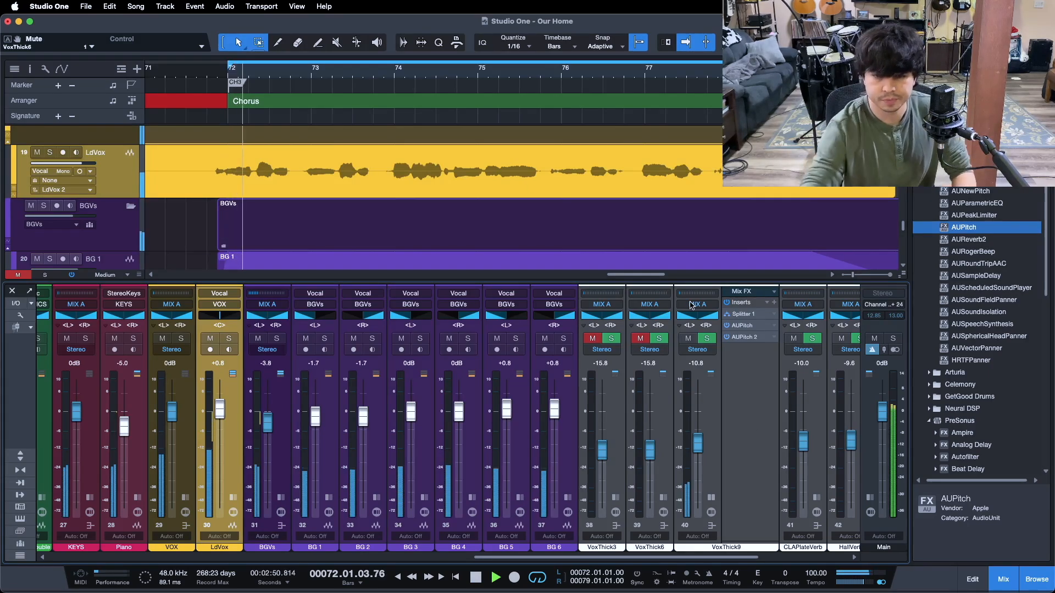
click(639, 338)
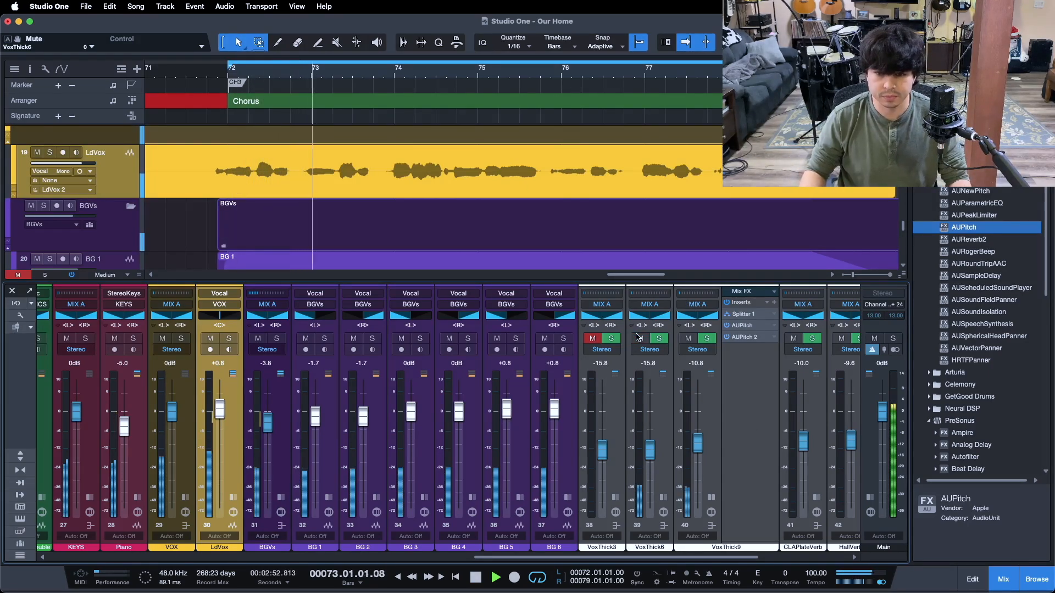
click(593, 338)
drag(698, 447, 702, 452)
scroll(702, 452, down, 3)
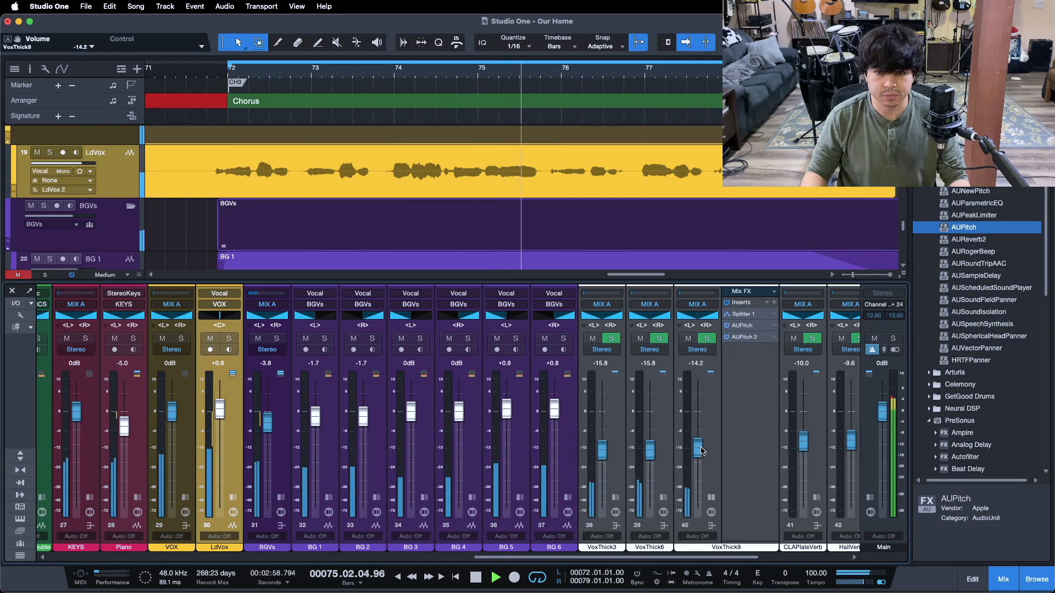
scroll(702, 451, down, 1)
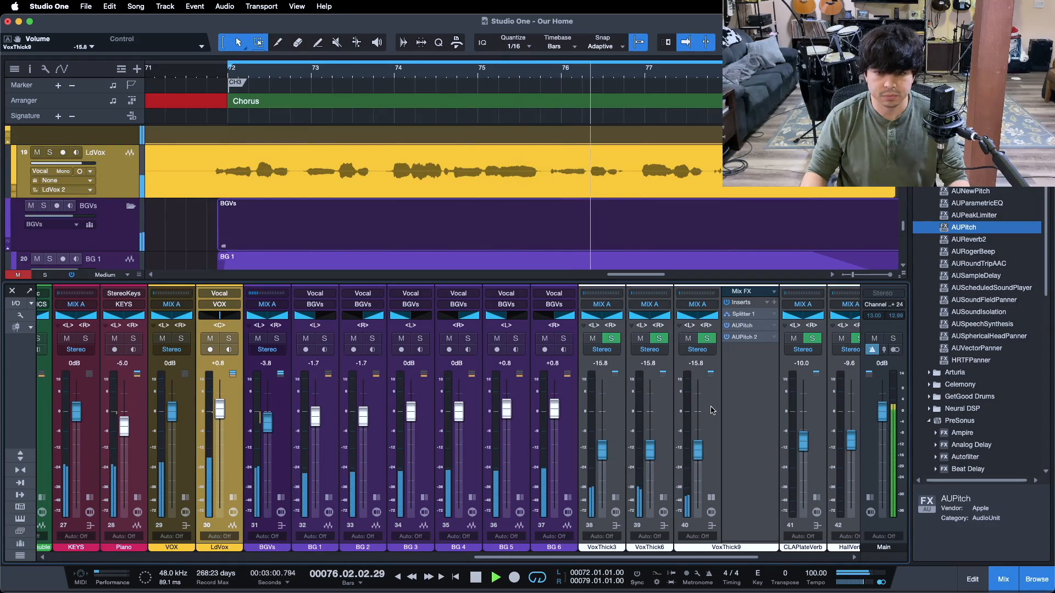
- Review the splitter and both AUPitch inserts on VoxThick9 during playback, and collapse the channel's insert view
click(710, 409)
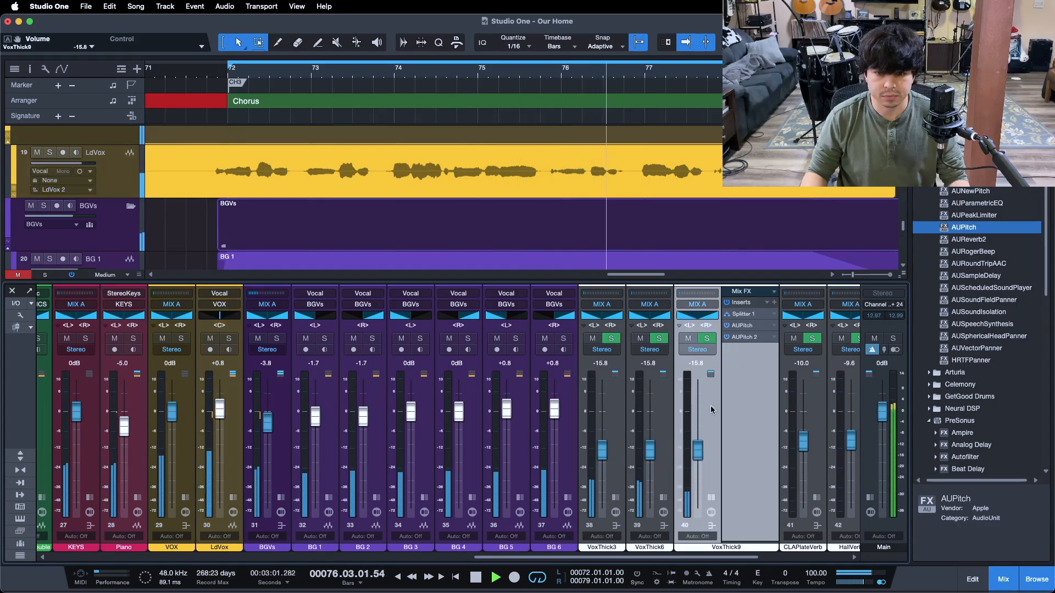
click(745, 325)
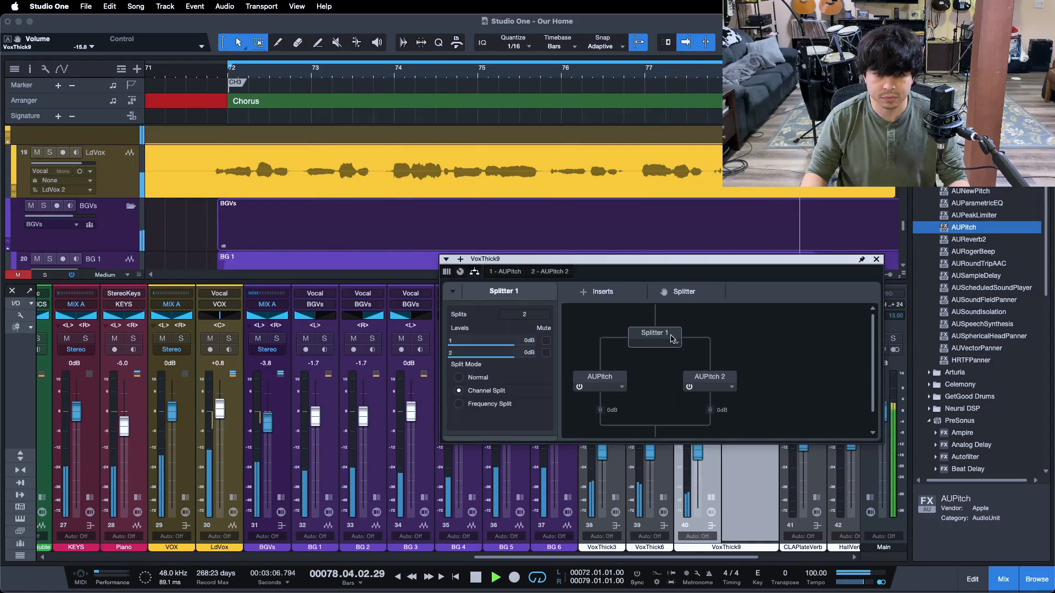
click(600, 378)
click(718, 376)
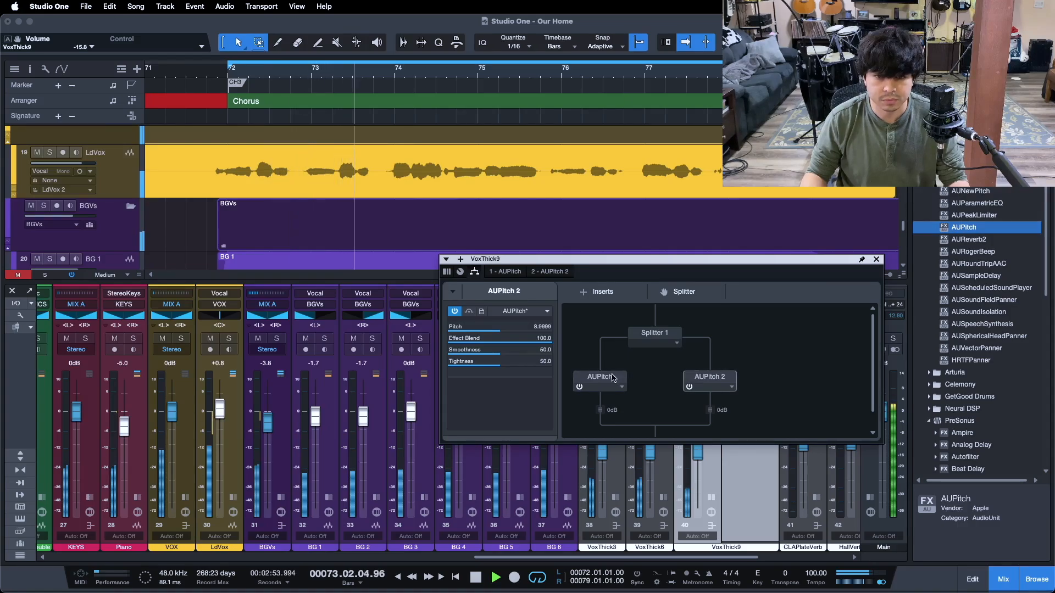
click(876, 258)
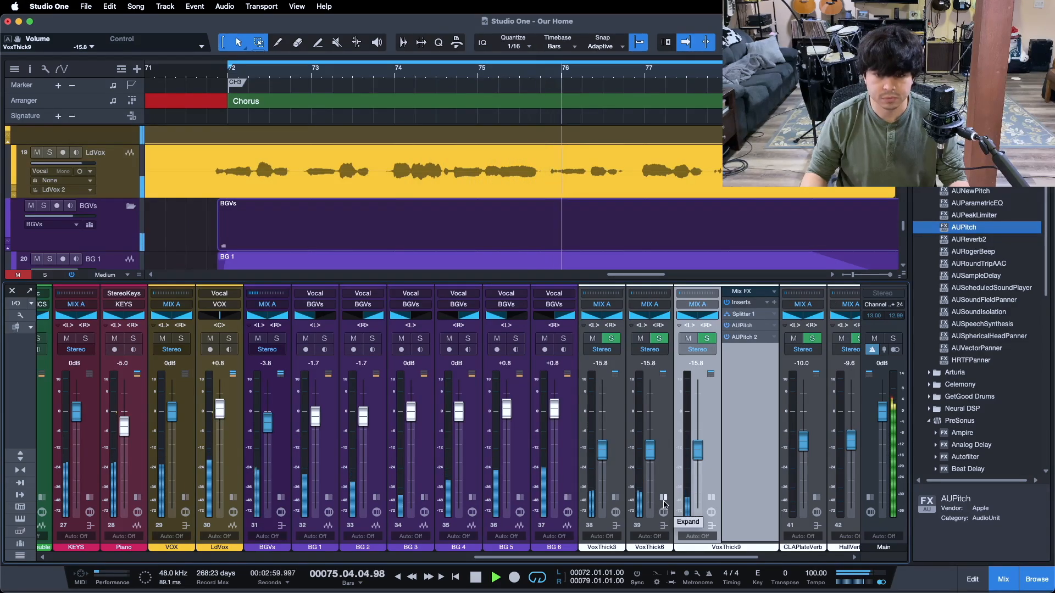
click(711, 497)
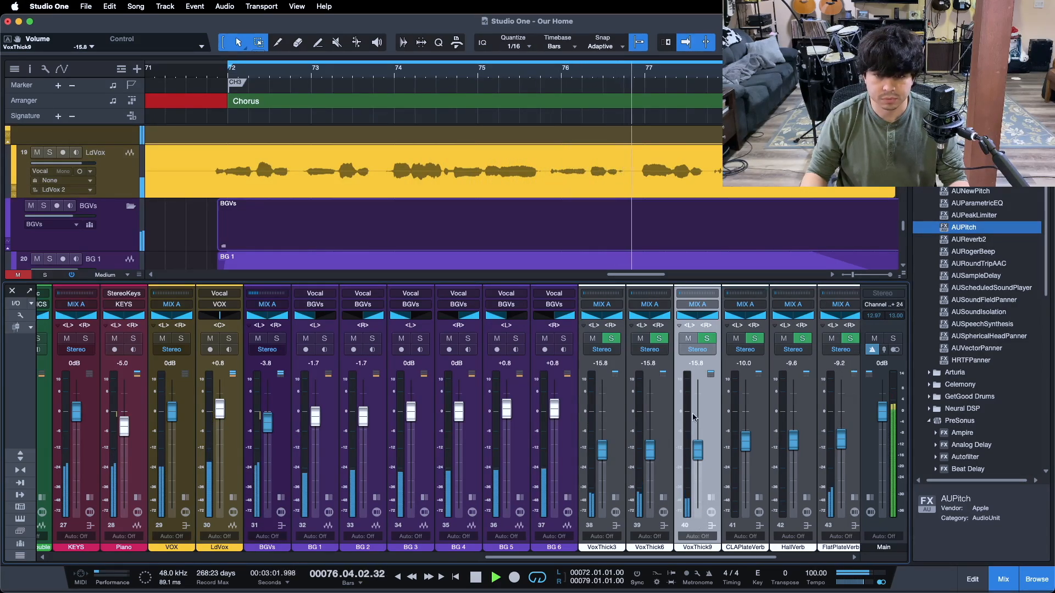
- Select VoxThick3 through VoxThick9 together and compare the vocal with the three buses muted and unmuted
click(602, 409)
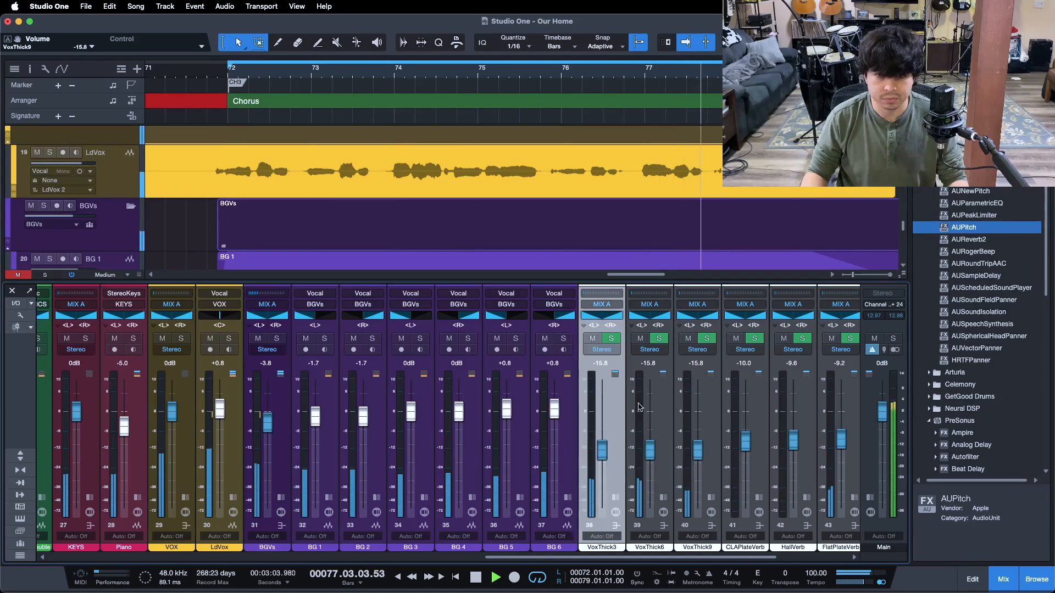
shift+click(708, 409)
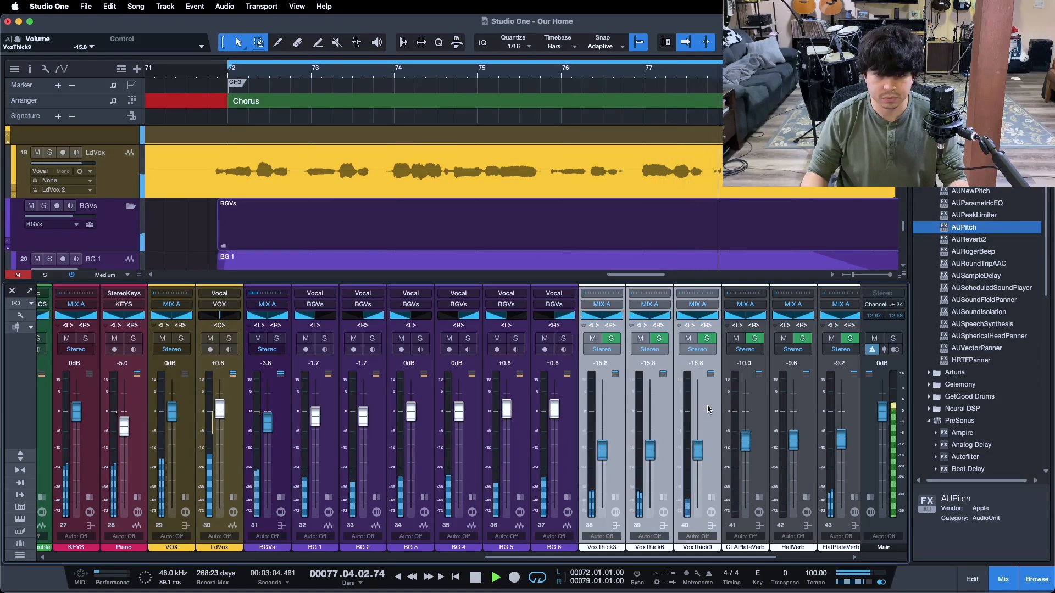
click(592, 339)
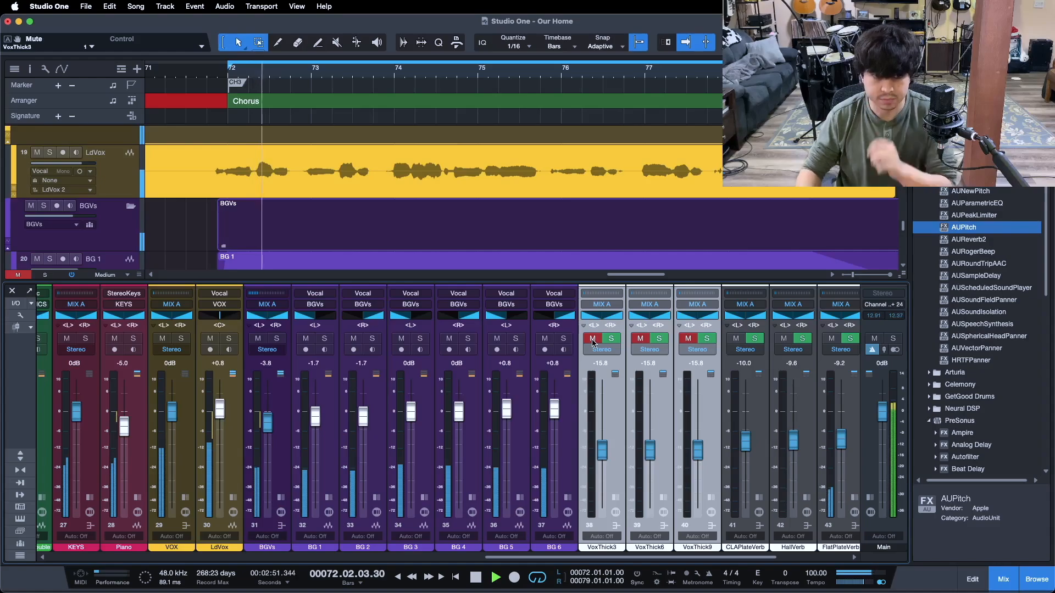
click(592, 339)
- Trim the three VoxThick faders together, compare them muted and unmuted, settle at -15.8 dB, and stop playback
drag(603, 426, 605, 418)
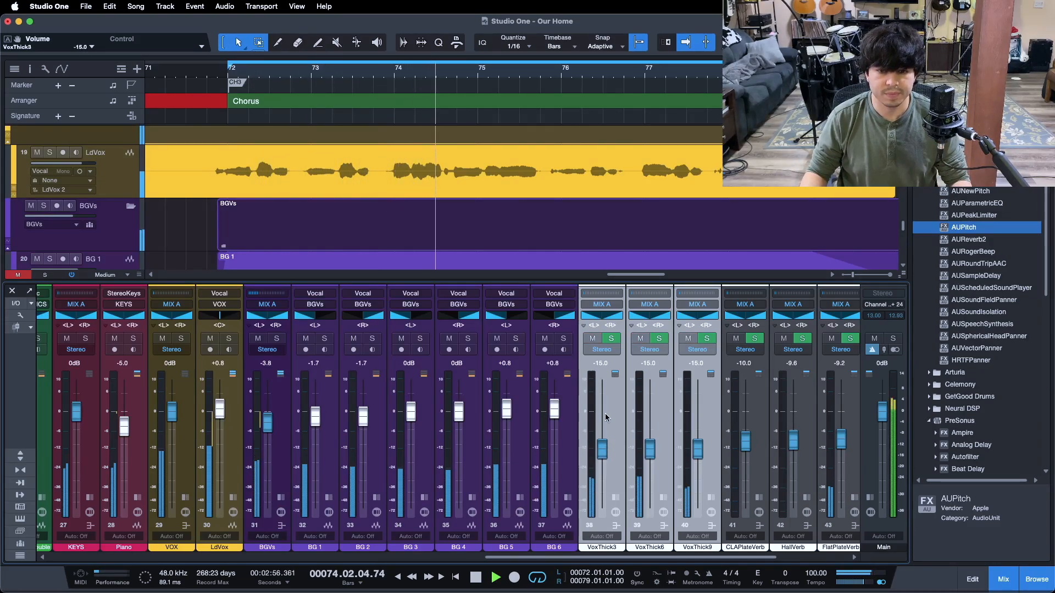
click(594, 340)
click(593, 339)
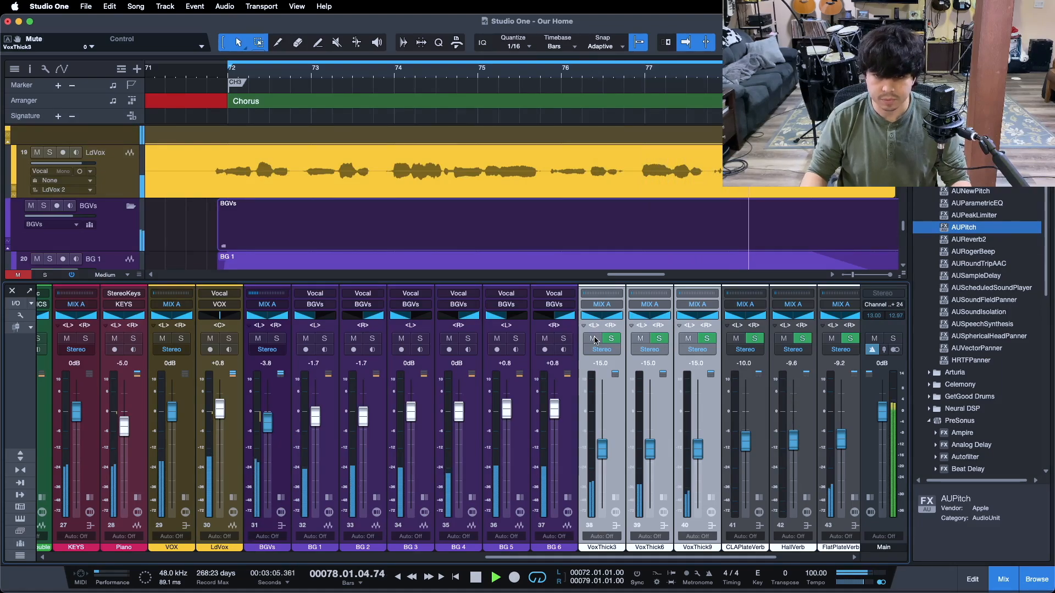
scroll(606, 459, down, 3)
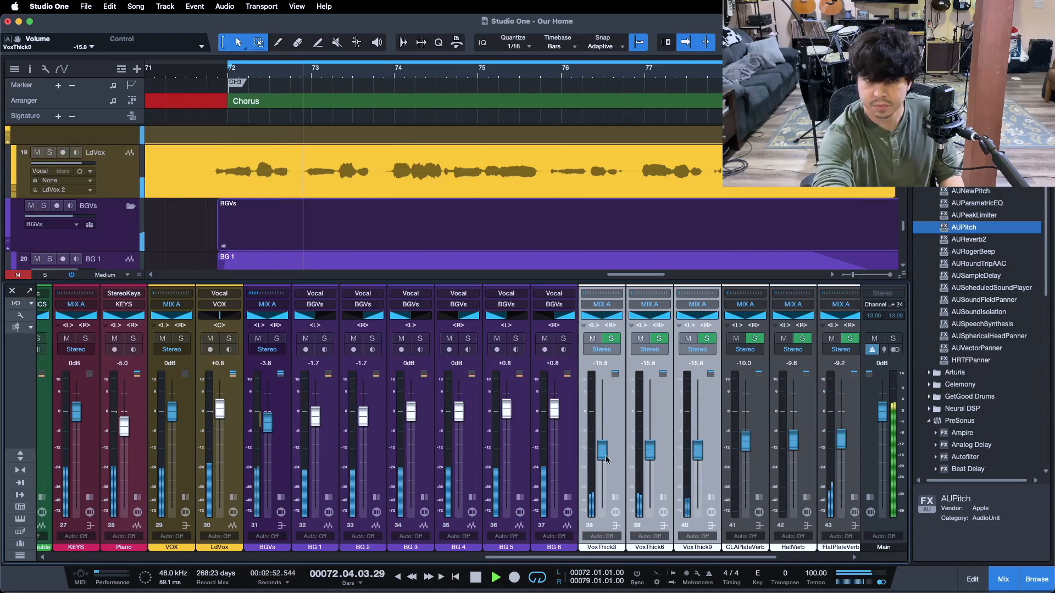
key(space)
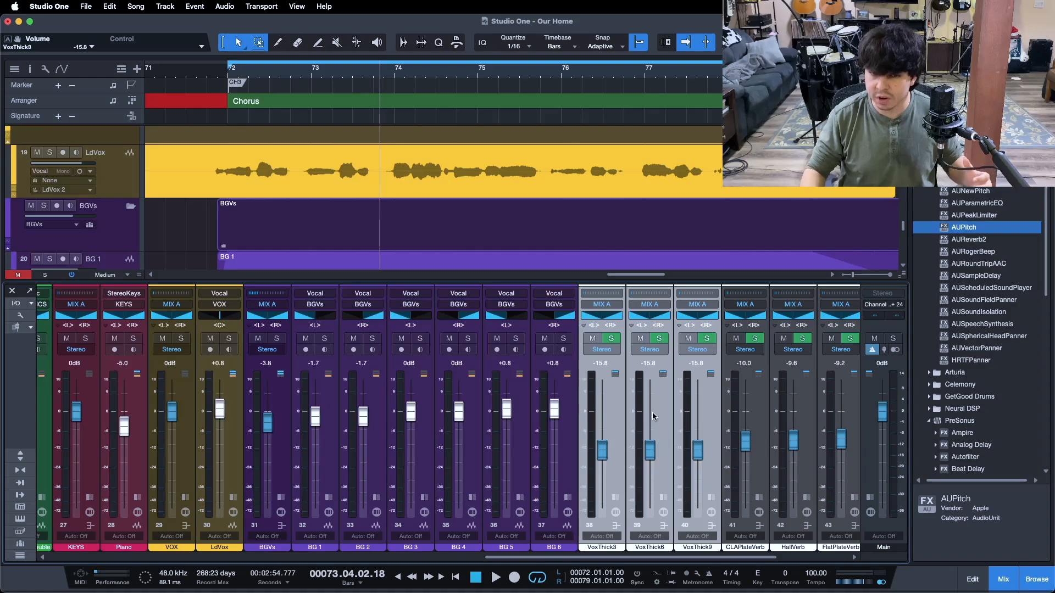
- Pull the VoxThick3, VoxThick6 and VoxThick9 faders down to silence, select LdVox, and play the chorus from bar 72
drag(599, 452, 599, 529)
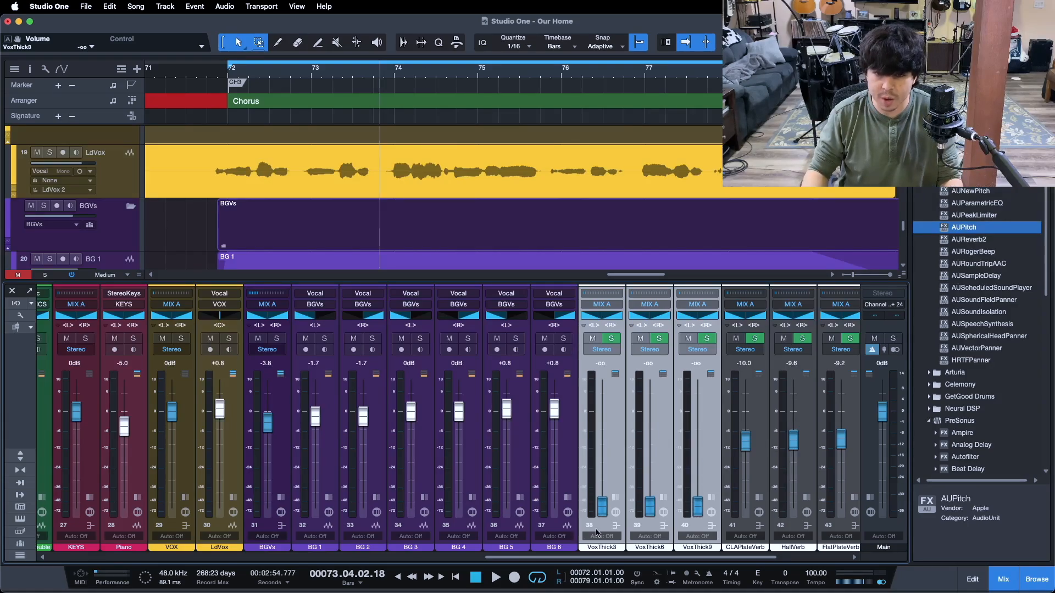
click(232, 436)
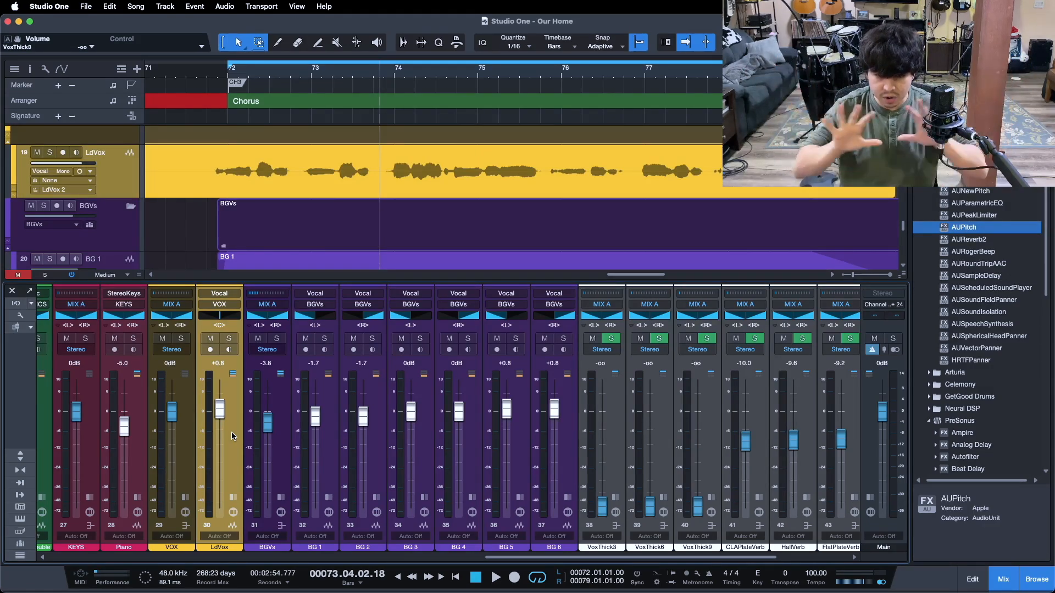
key(KP_1)
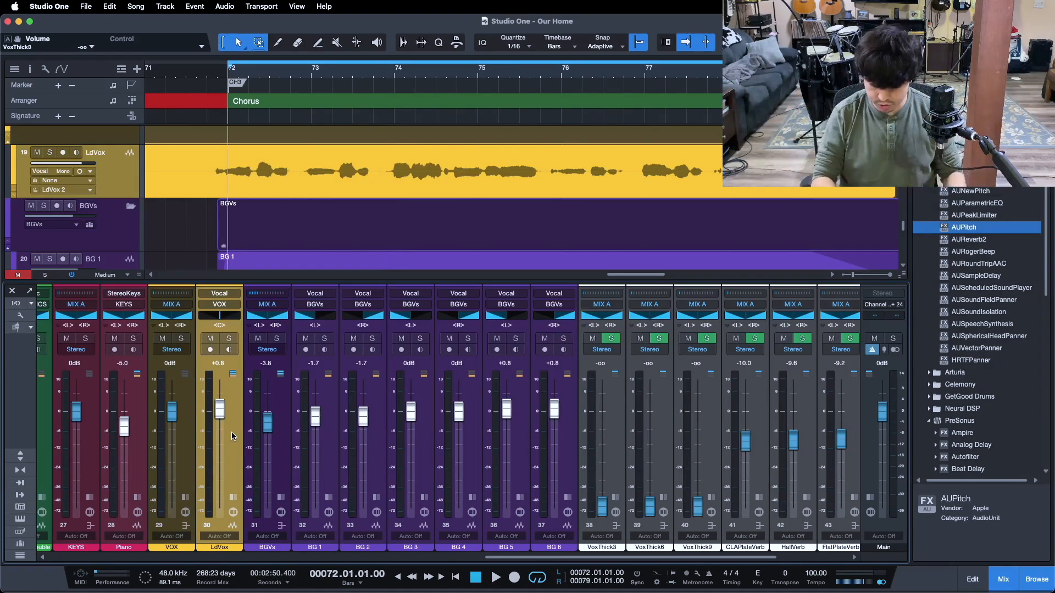
key(space)
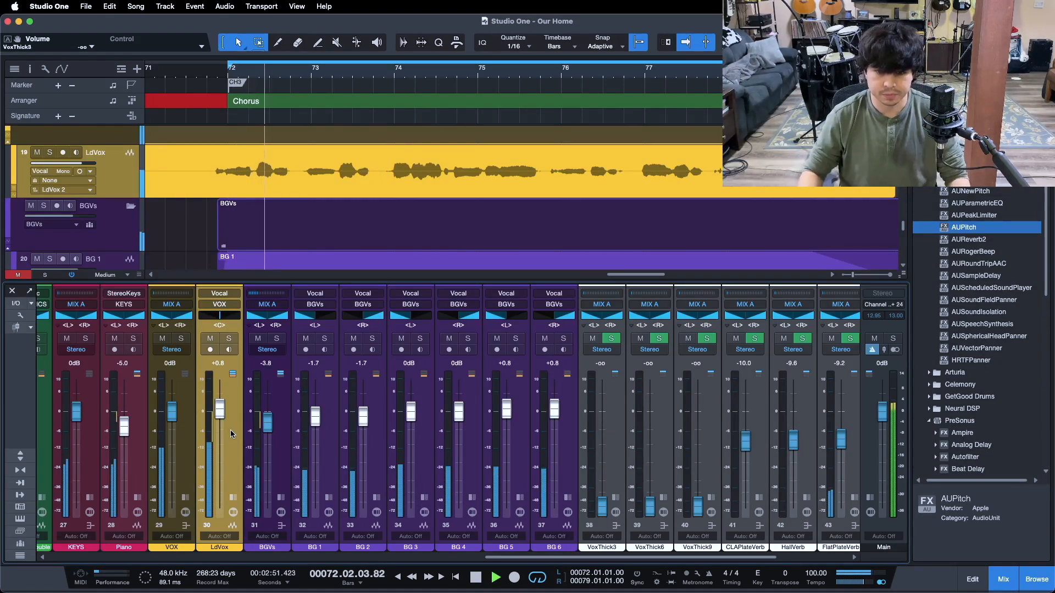
- Select the three VoxThick buses and raise their faders together from silence to about -16.7 dB during playback
click(602, 502)
shift+click(697, 503)
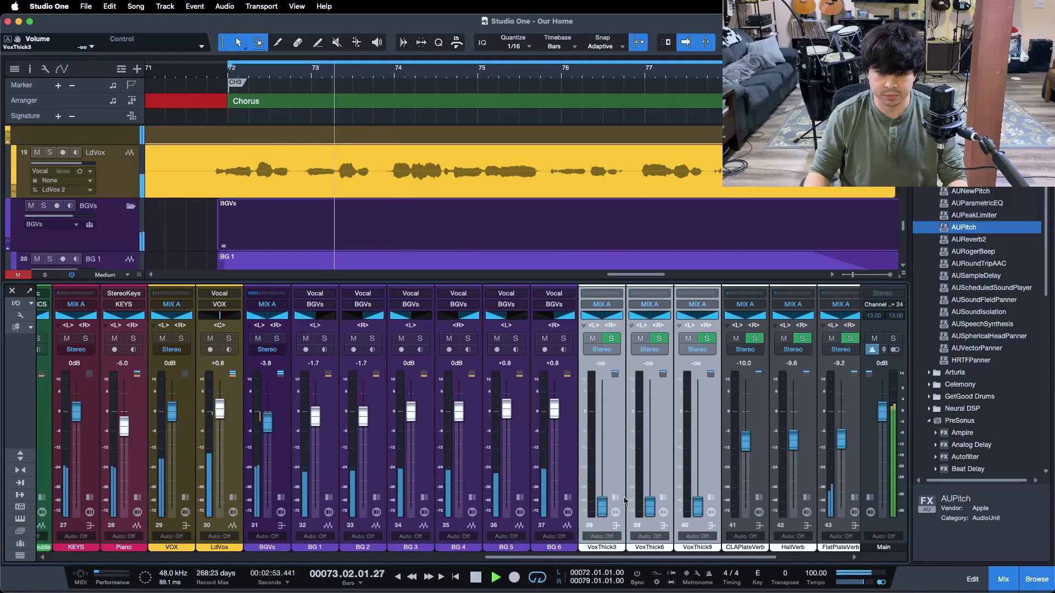
drag(605, 504, 604, 467)
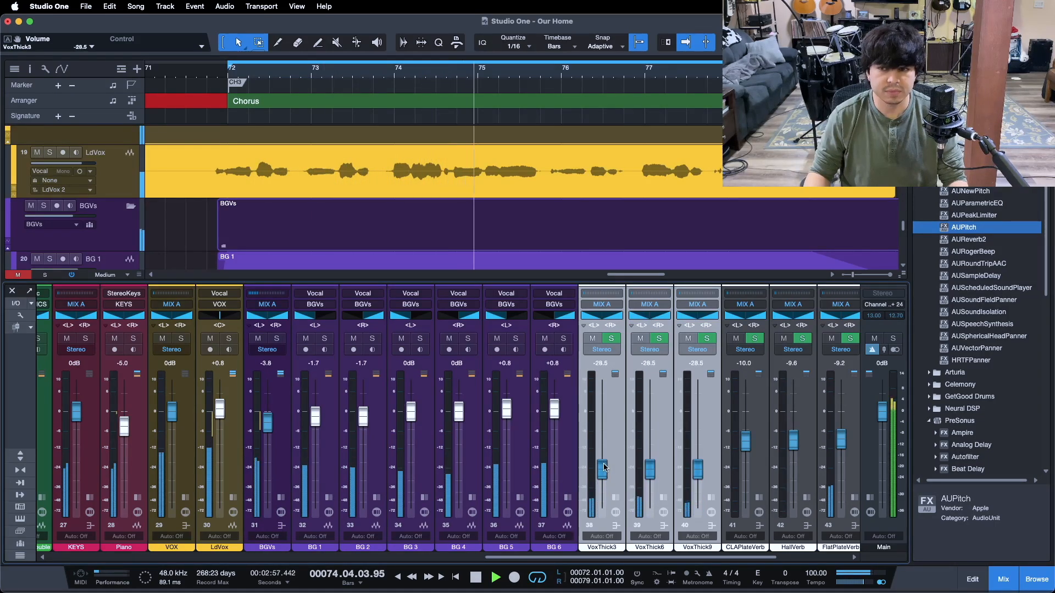
scroll(604, 467, up, 5)
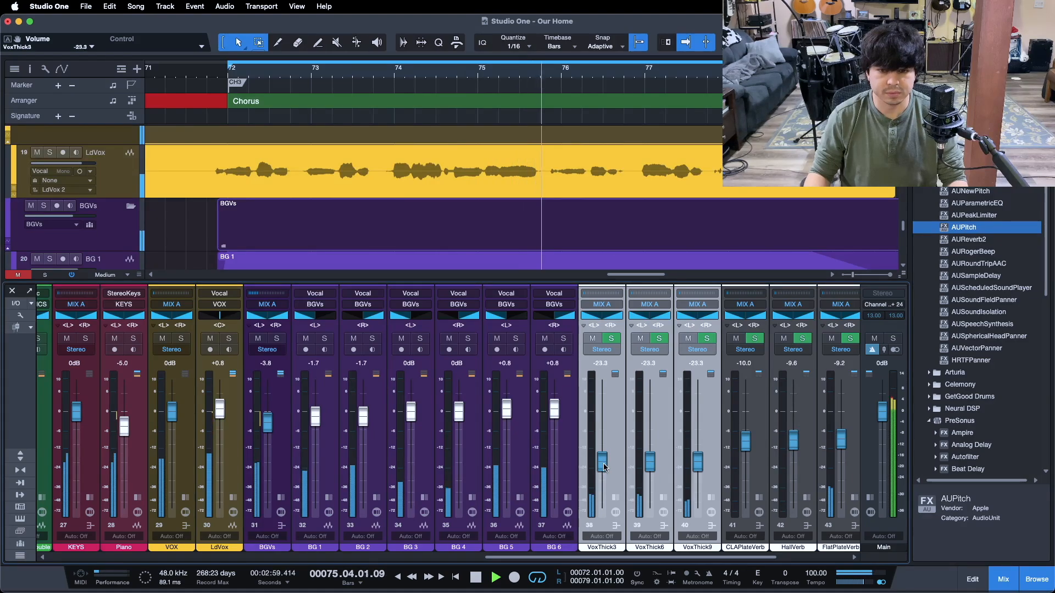
scroll(604, 467, up, 3)
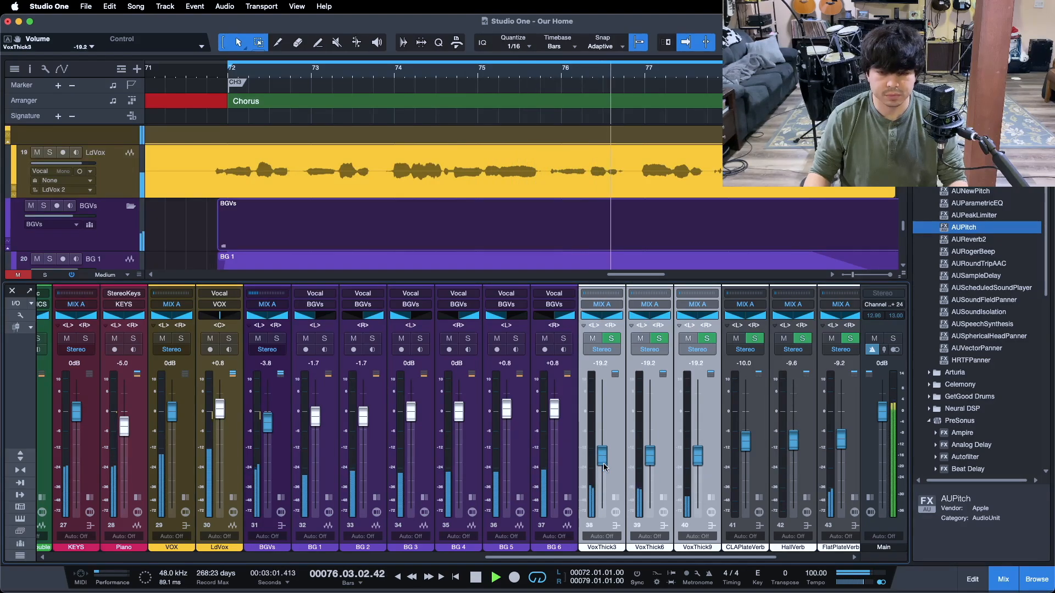
scroll(605, 467, up, 2)
scroll(605, 467, up, 1)
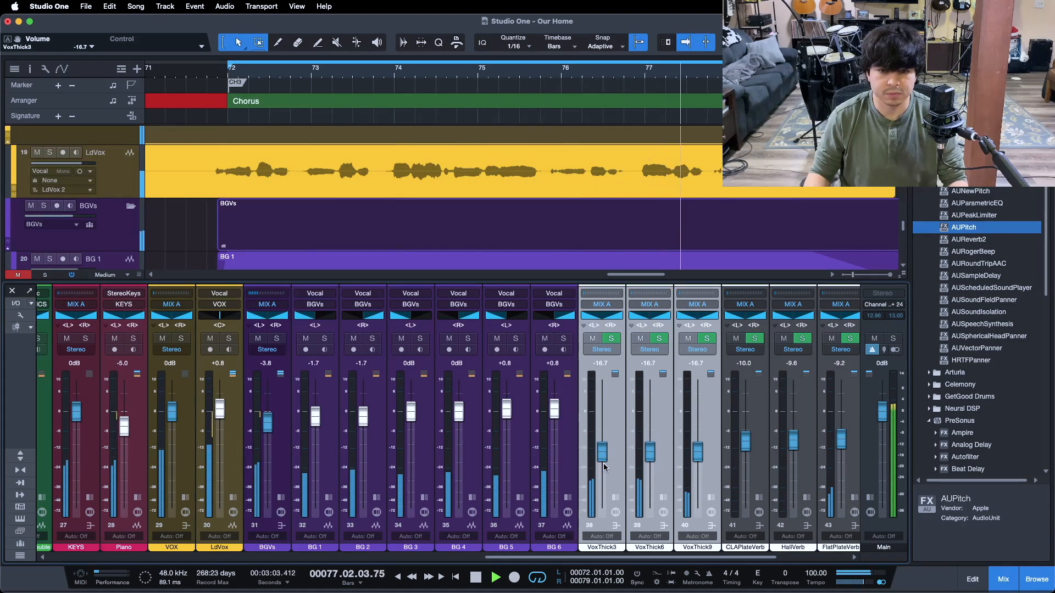
- Compare the three VoxThick buses muted and unmuted, raising their faders together to -15.0 dB between comparisons
click(592, 339)
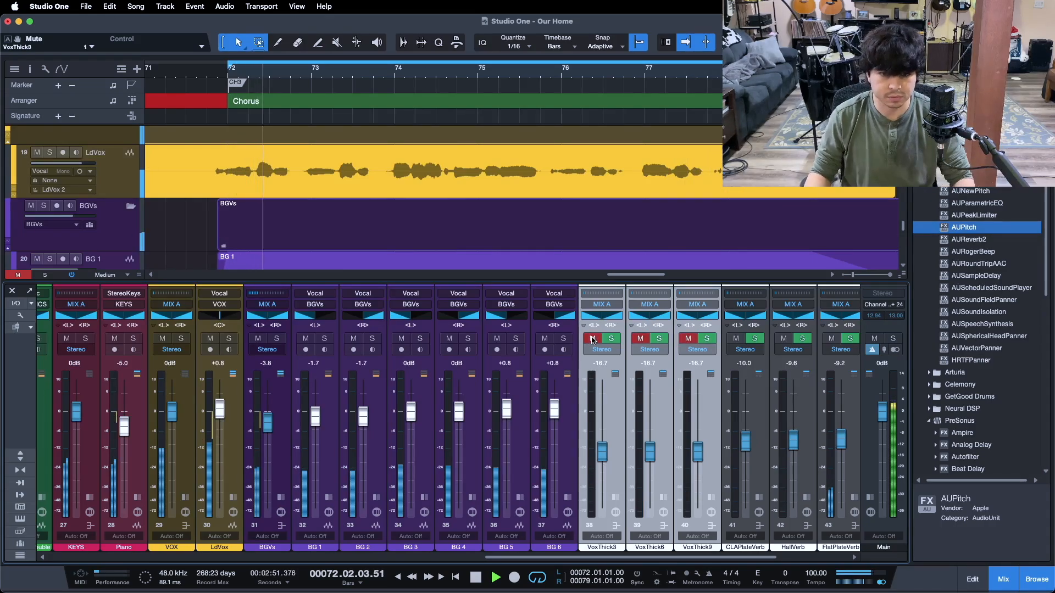
click(591, 339)
scroll(601, 445, up, 2)
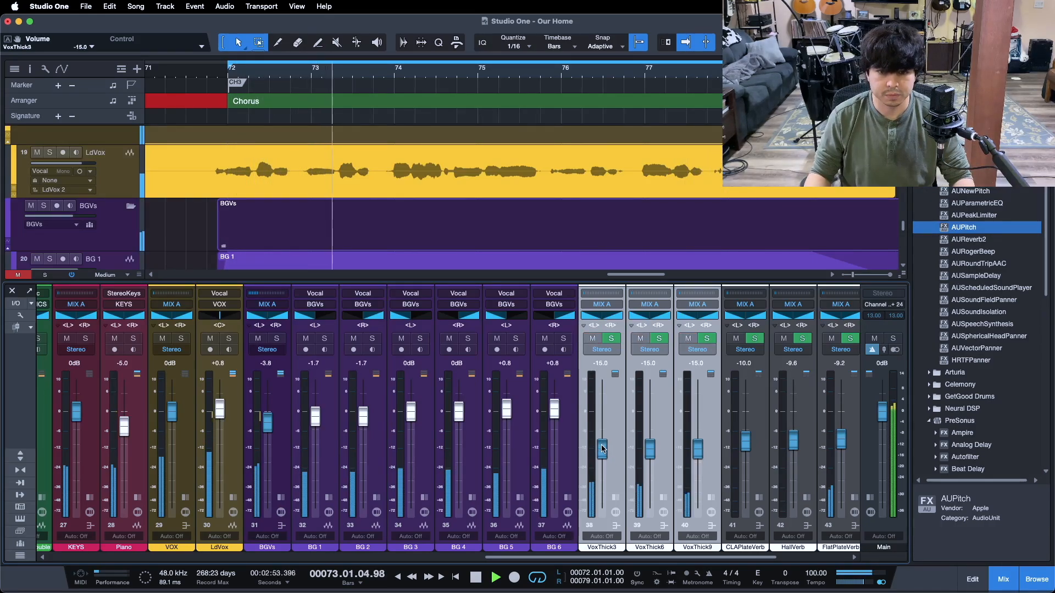
click(592, 339)
click(593, 339)
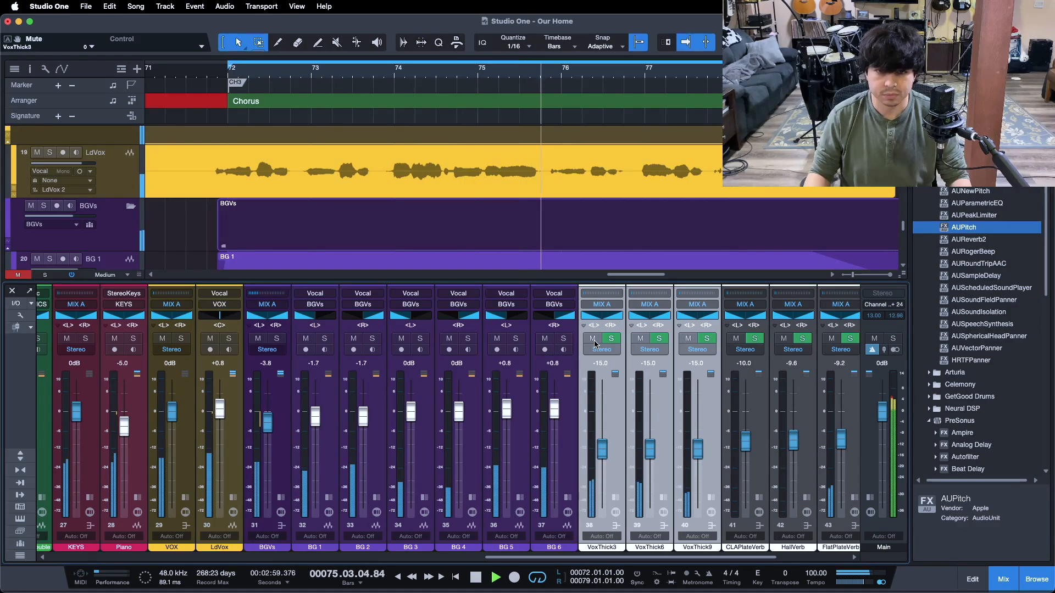
- Try the three VoxThick faders at -10.8 dB and compare the vocal with the buses muted and unmuted
drag(603, 442, 603, 440)
scroll(603, 440, up, 4)
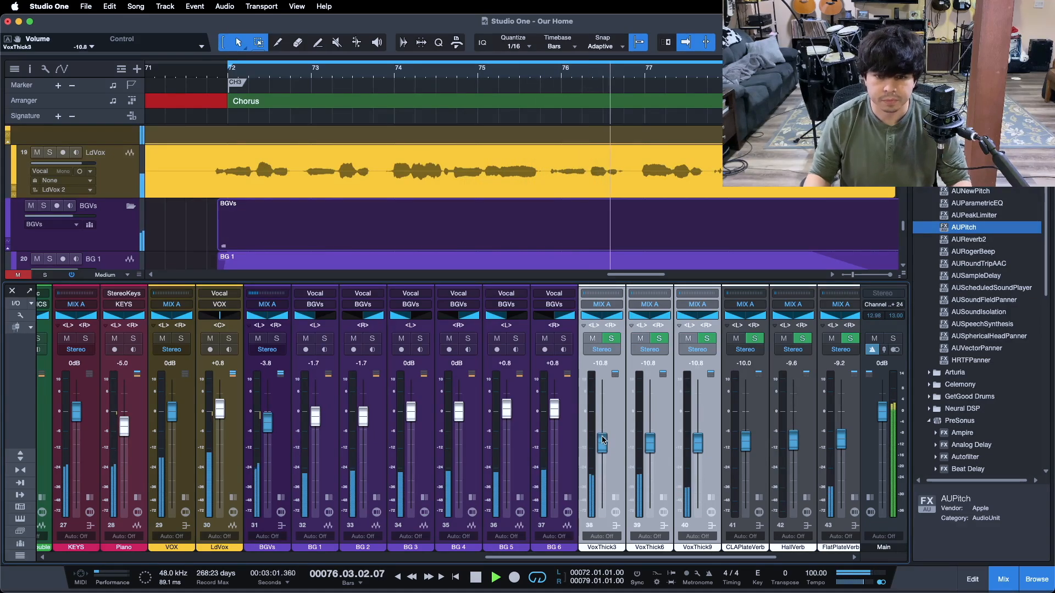
scroll(602, 439, down, 1)
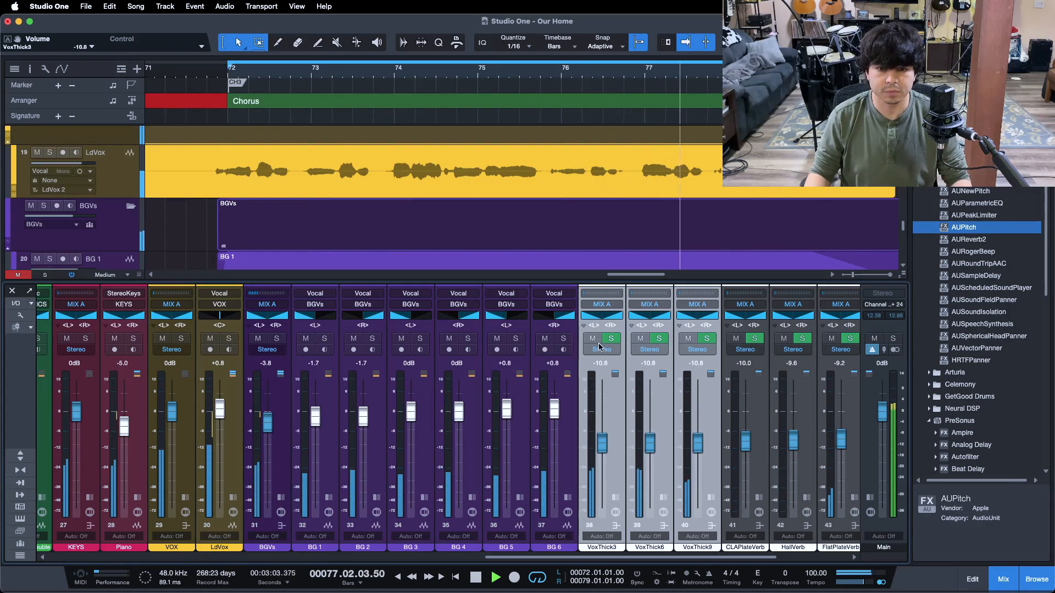
click(594, 339)
click(594, 339)
- Lower the three VoxThick faders together to -15.8 dB and stop playback
scroll(607, 441, down, 1)
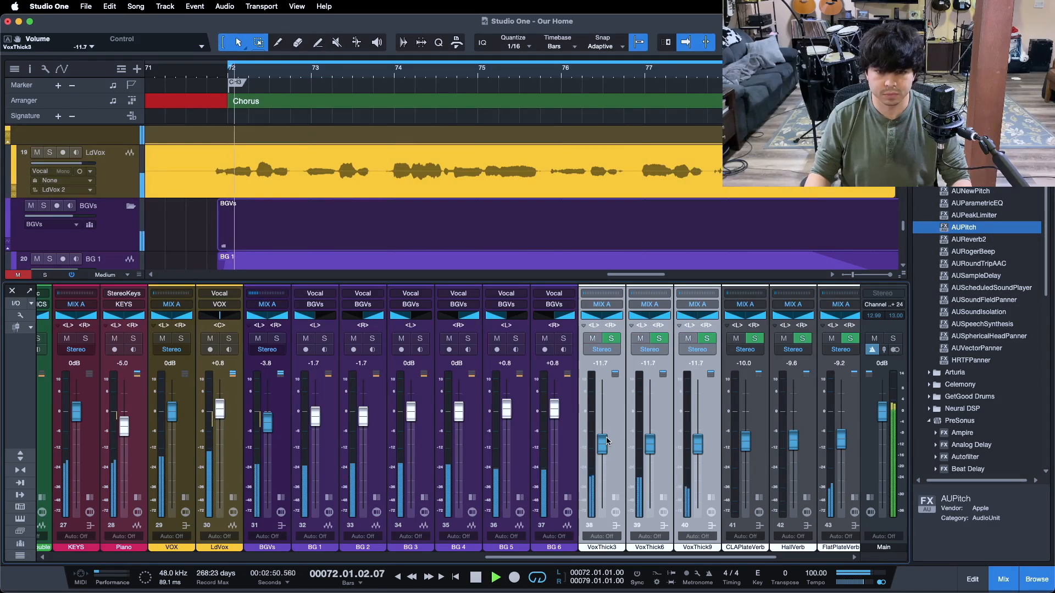
scroll(607, 441, down, 3)
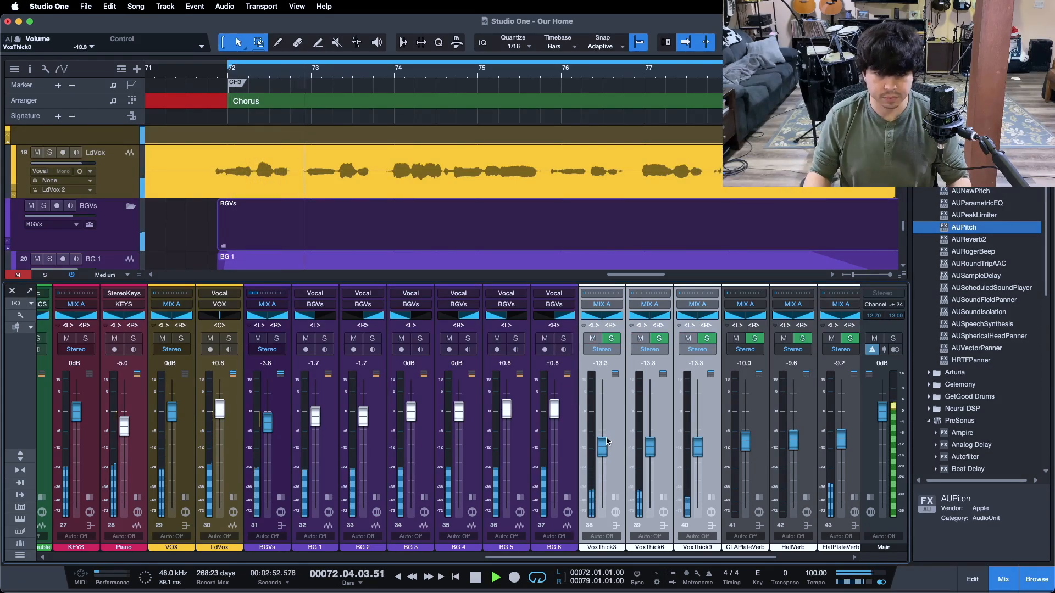
scroll(607, 441, down, 1)
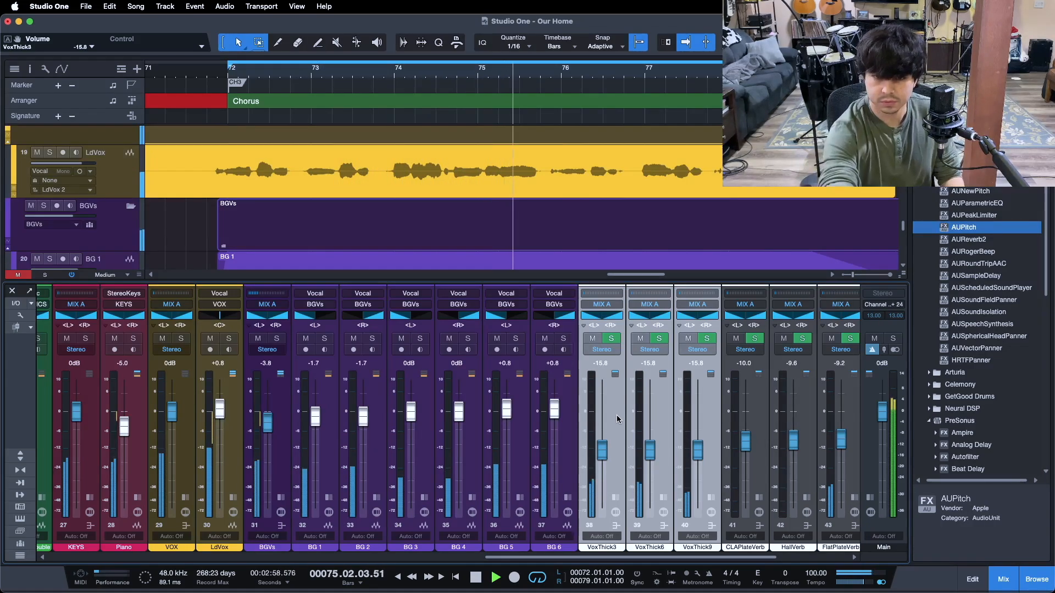
key(space)
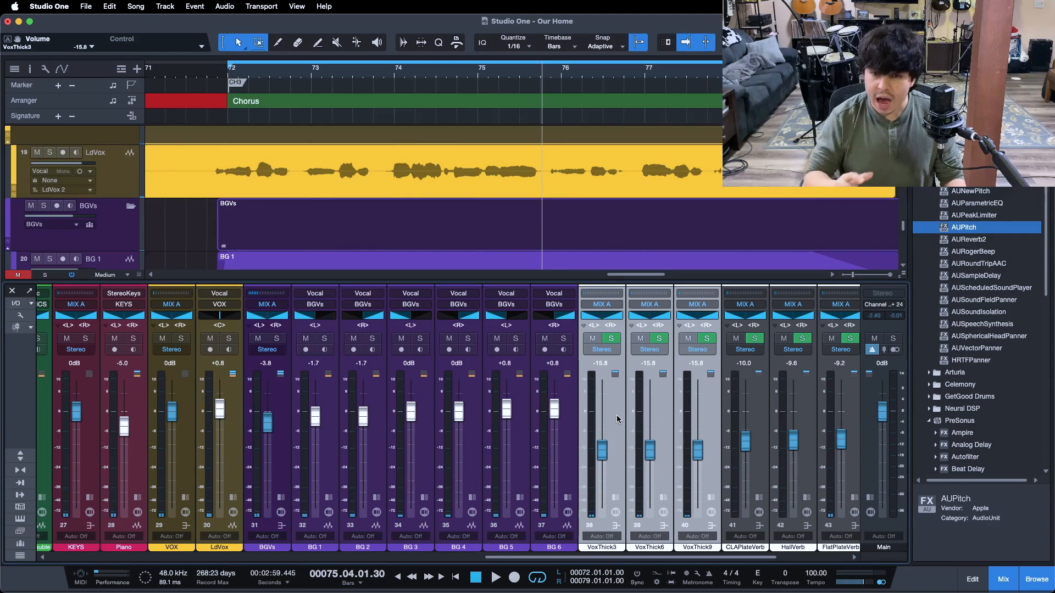
- Expand the inserts of VoxThick3 and review its splitter routing and first AUPitch settings
click(617, 419)
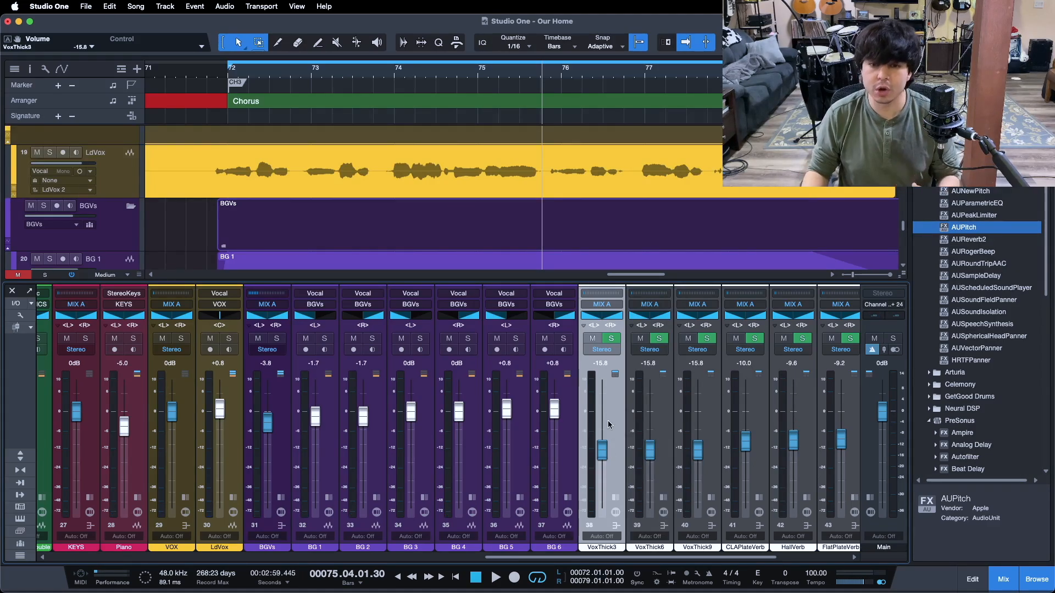
click(615, 496)
click(644, 313)
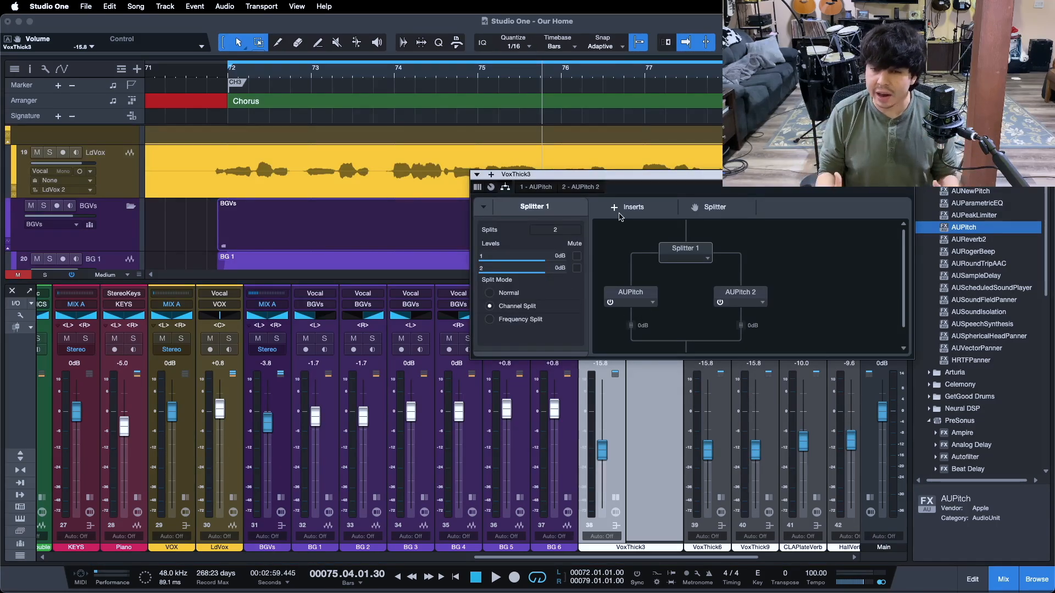
double_click(637, 291)
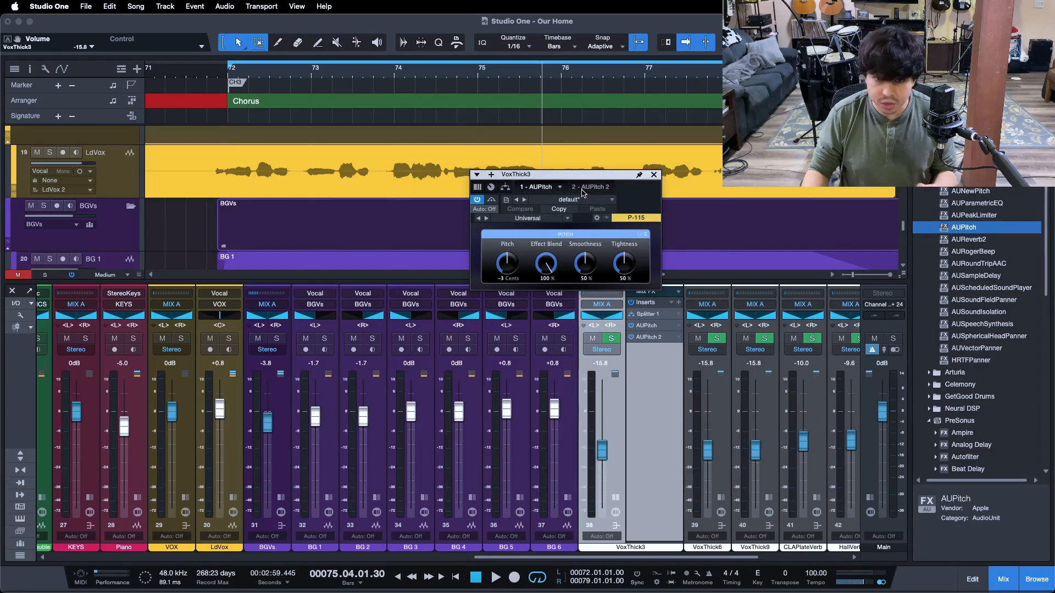